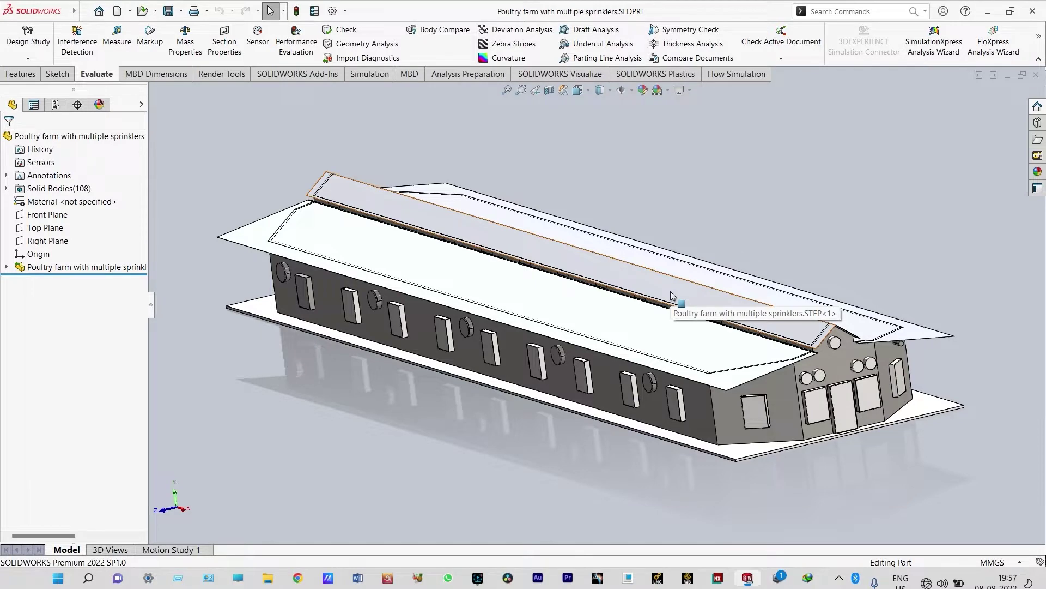
# - Cut the poultry farm building open with a planar section view on the Right Plane at zero offset
pyautogui.keyDown('ctrl'); pyautogui.moveTo(671, 294); pyautogui.dragTo(534, 303, button='middle'); pyautogui.keyUp('ctrl')
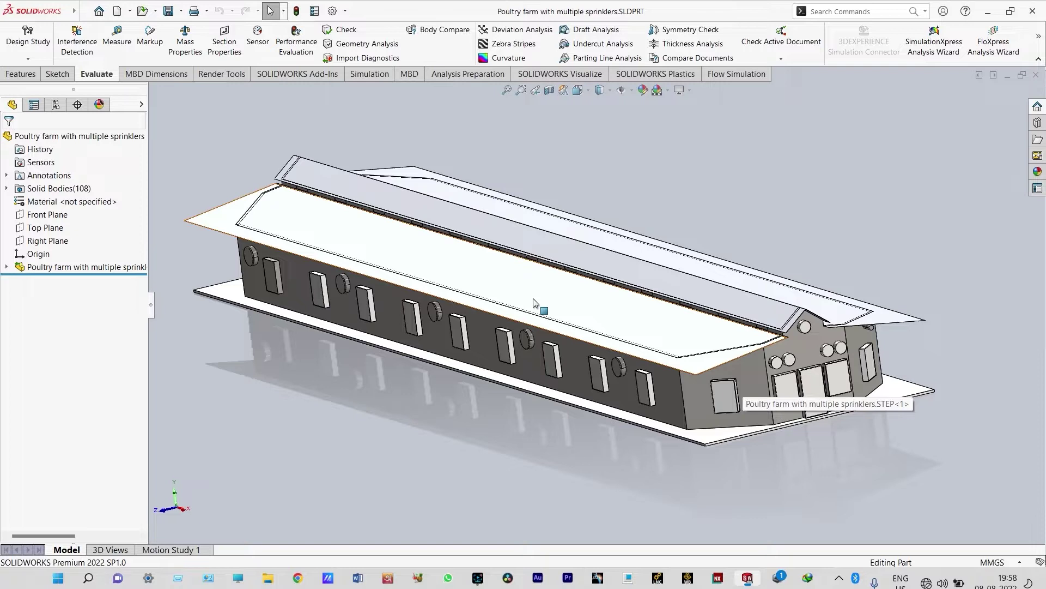
pyautogui.click(736, 74)
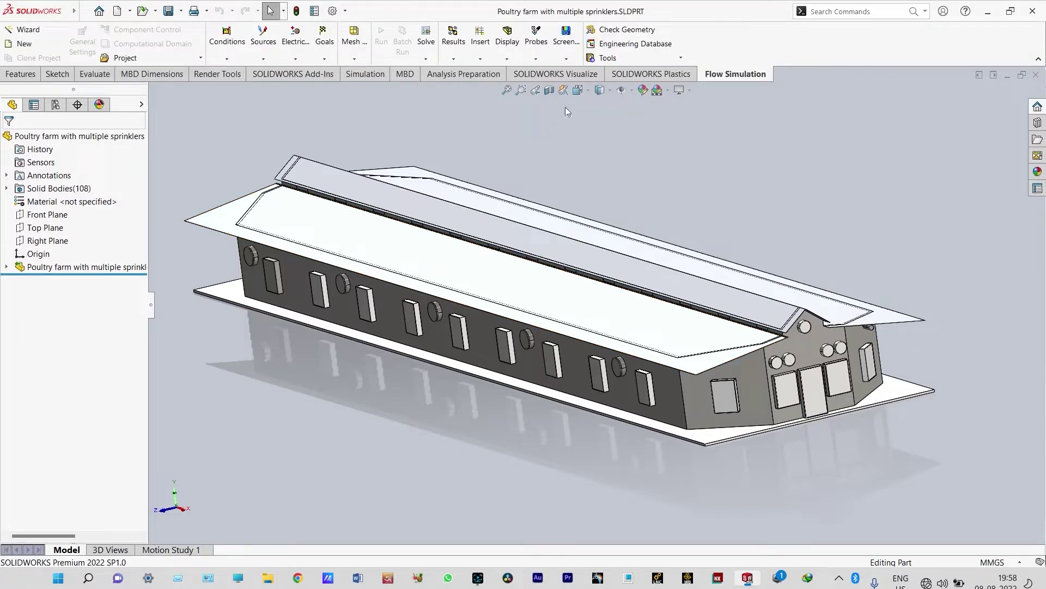
pyautogui.click(550, 91)
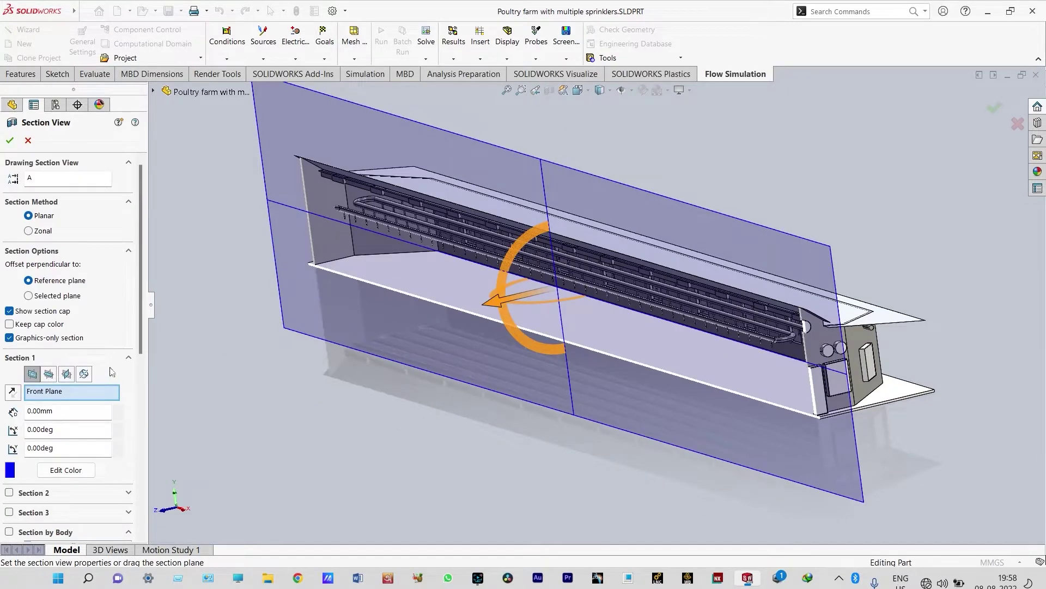
pyautogui.click(67, 374)
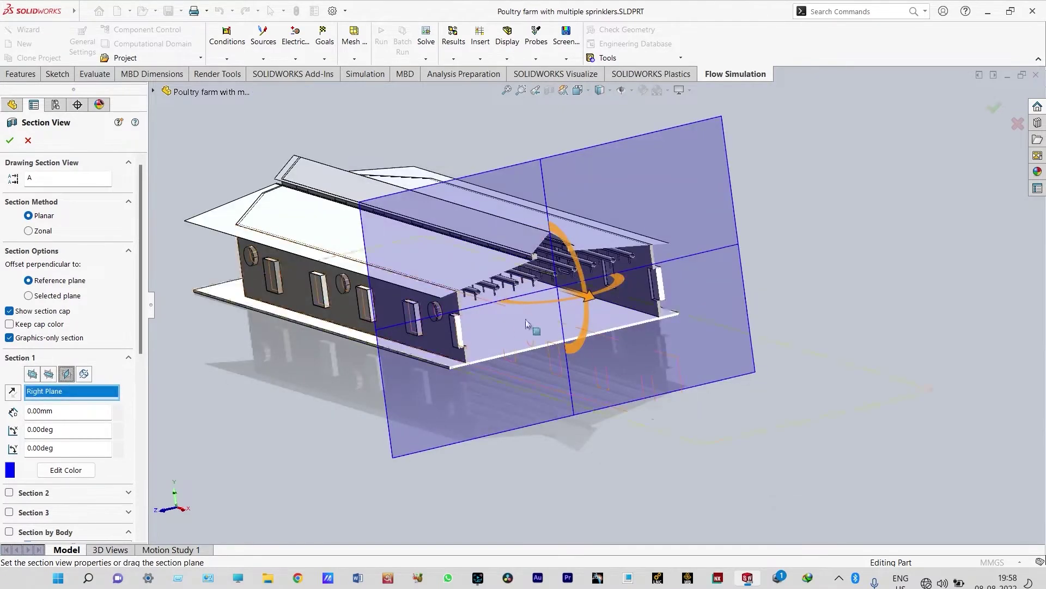
pyautogui.click(995, 109)
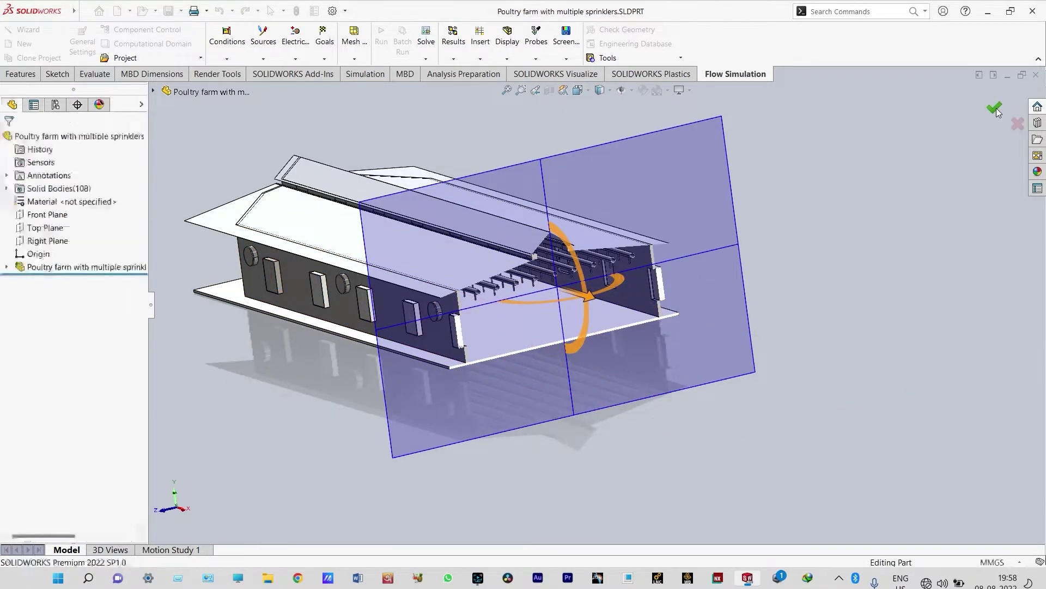
# - Examine the sectioned building's interior and the open ends of the sprinkler pipes beneath the roof
pyautogui.scroll(-6, 519, 299)
pyautogui.moveTo(479, 311); pyautogui.dragTo(563, 285, button='middle')
pyautogui.scroll(10, 562, 285)
pyautogui.moveTo(535, 282); pyautogui.dragTo(527, 266, button='middle')
pyautogui.scroll(-8, 590, 263)
pyautogui.scroll(8, 582, 255)
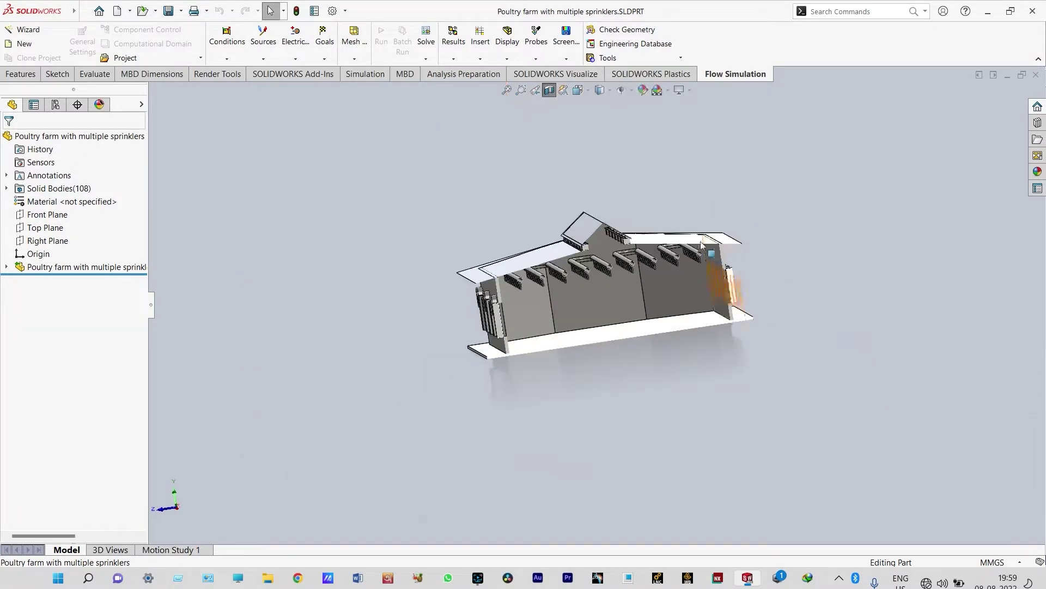
pyautogui.moveTo(684, 259)
pyautogui.mouseDown(button='middle')
pyautogui.moveTo(705, 283)
pyautogui.moveTo(636, 270)
pyautogui.mouseUp(button='middle')
pyautogui.scroll(2, 706, 283)
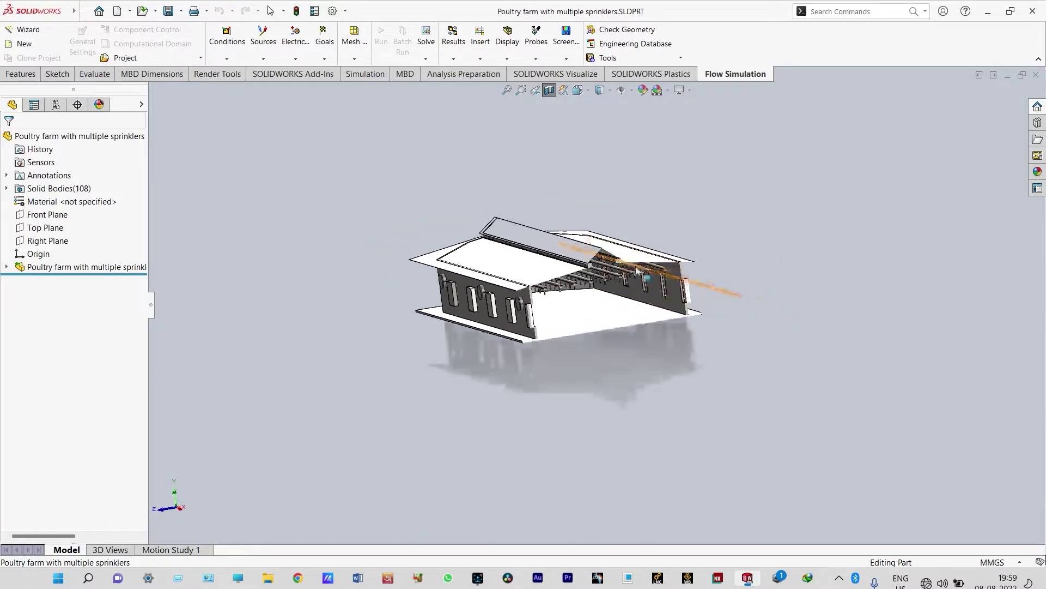
pyautogui.scroll(-10, 637, 271)
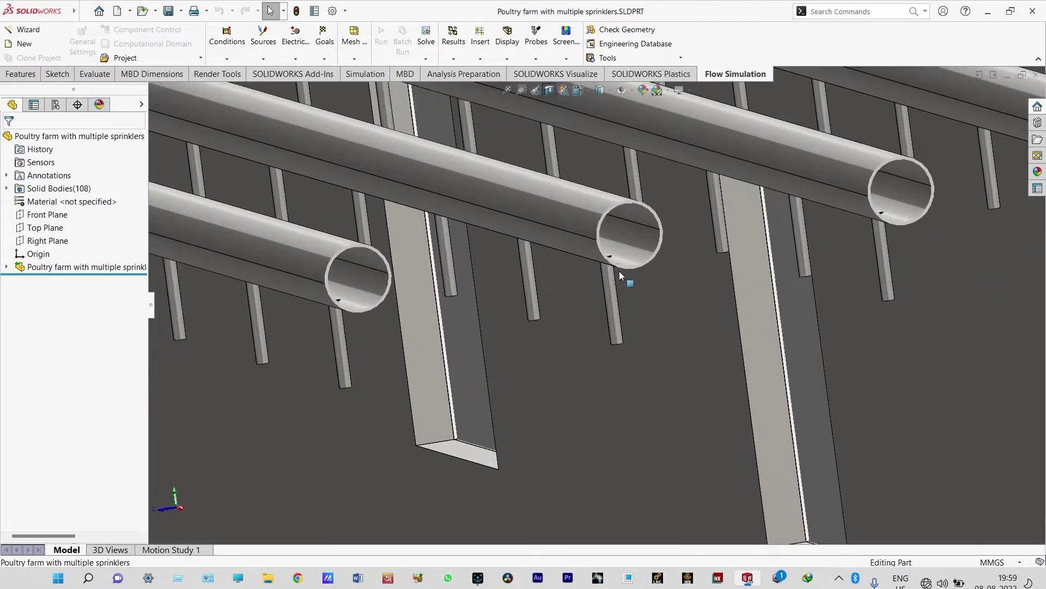
pyautogui.scroll(5, 636, 279)
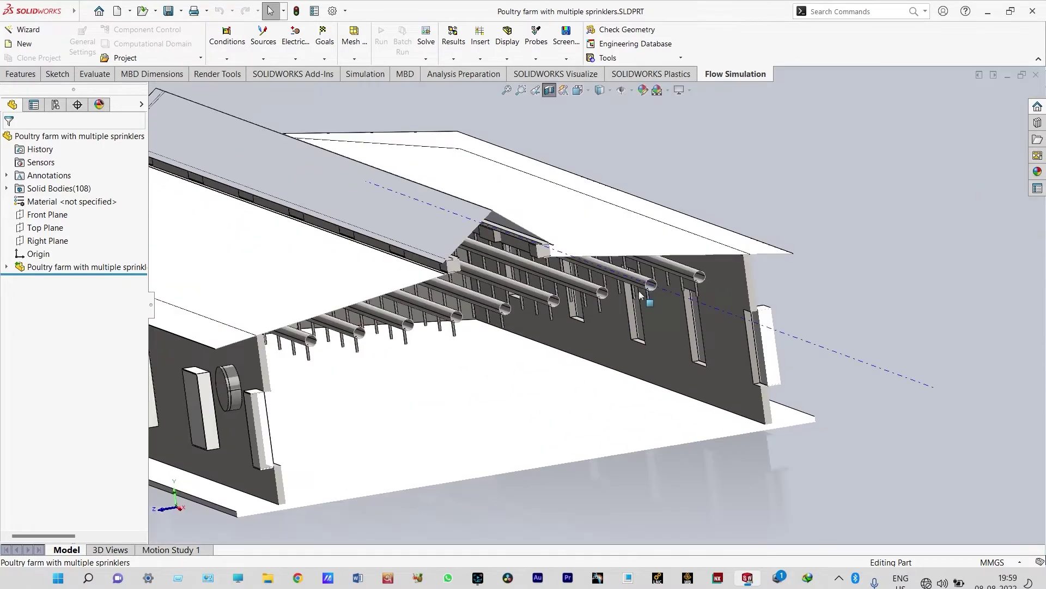
pyautogui.scroll(2, 639, 294)
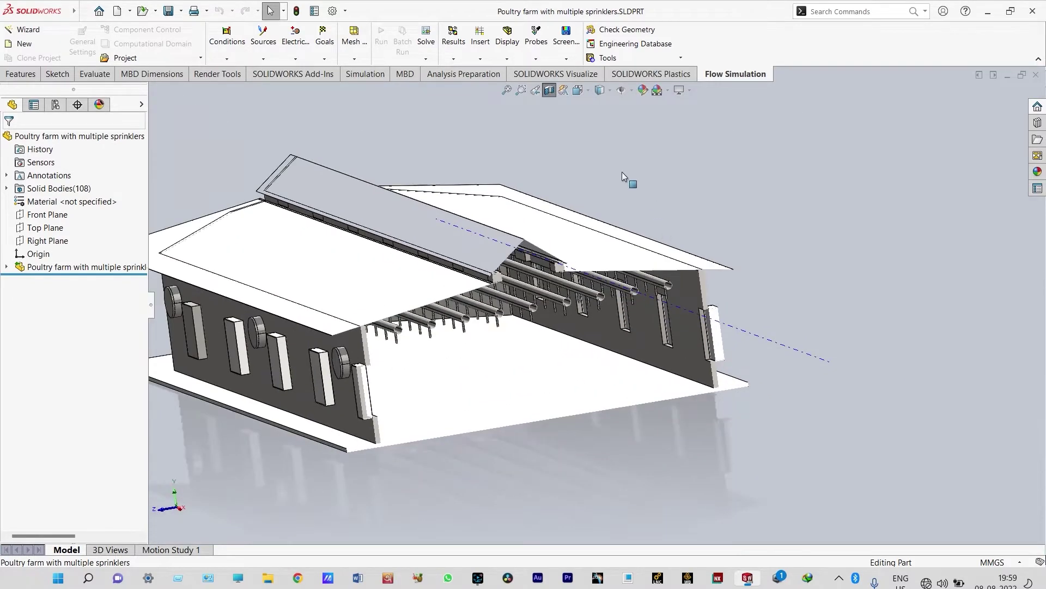
# - Offset the section plane 672 mm from the Right Plane so it cuts through the sprinkler nozzles
pyautogui.click(548, 91)
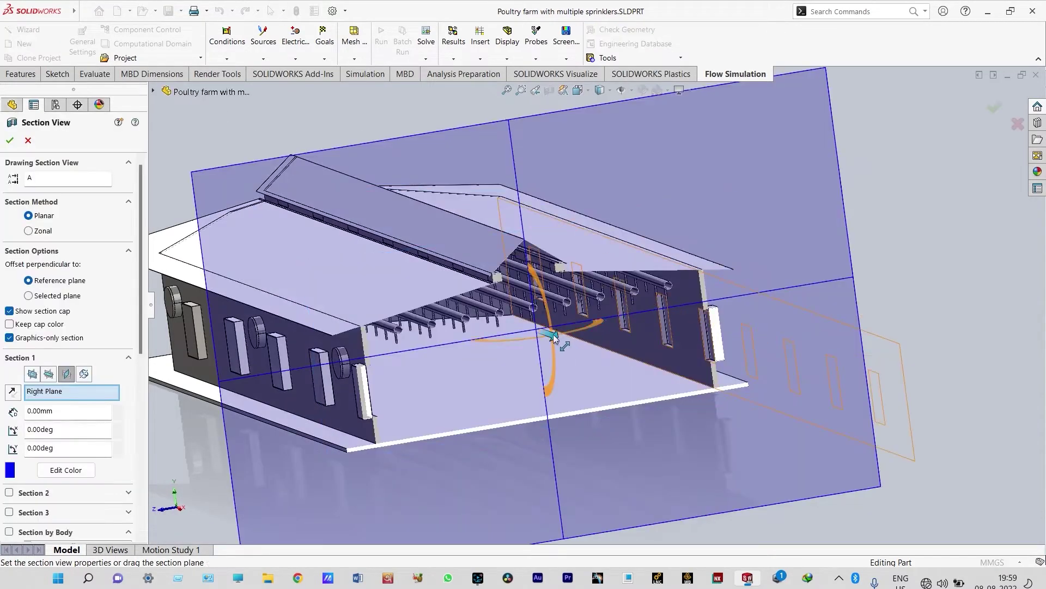
pyautogui.moveTo(556, 337)
pyautogui.mouseDown()
pyautogui.moveTo(549, 321)
pyautogui.moveTo(568, 347)
pyautogui.mouseUp()
pyautogui.scroll(-5, 562, 341)
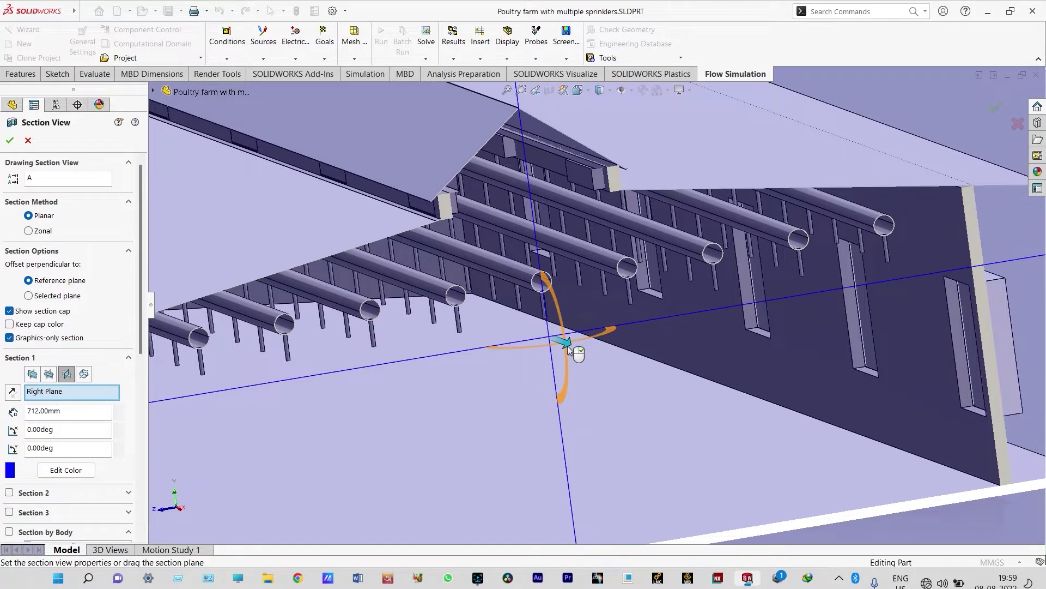
pyautogui.moveTo(569, 348); pyautogui.dragTo(561, 341)
pyautogui.scroll(-3, 564, 324)
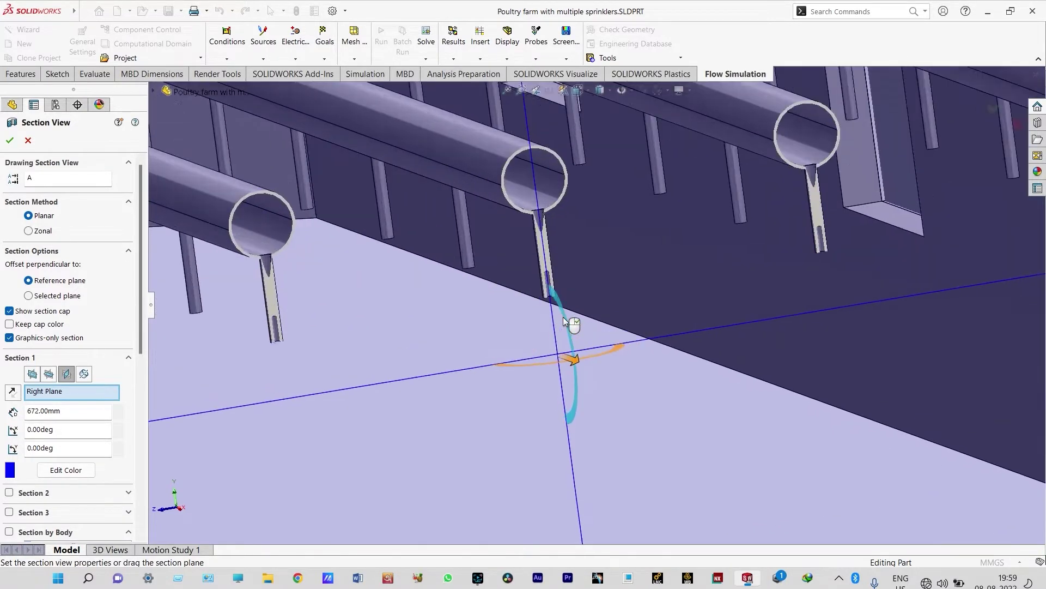
pyautogui.scroll(-2, 564, 324)
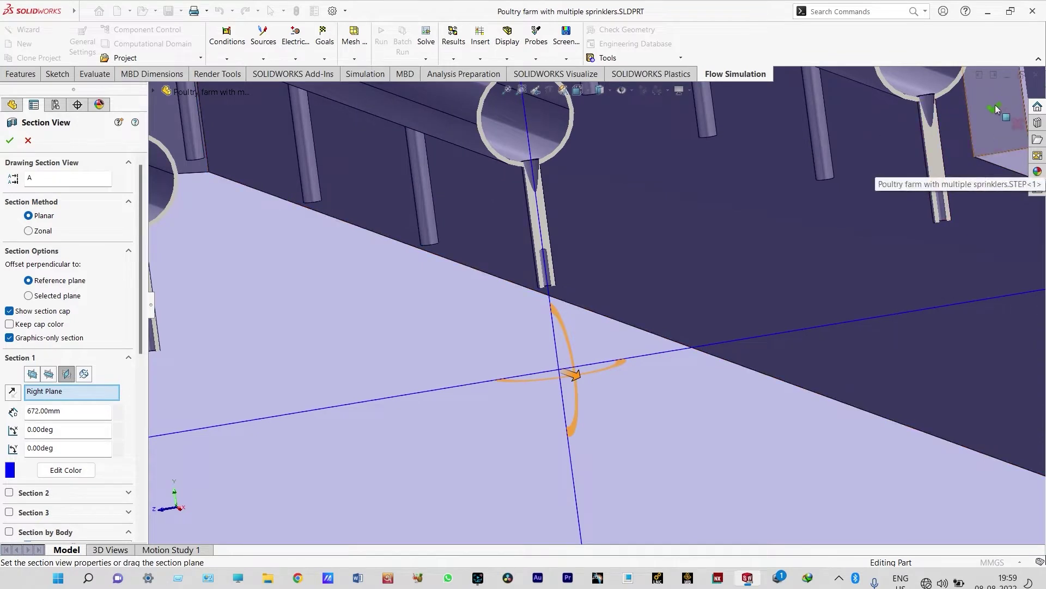
pyautogui.press('Escape')
# - Examine the inner profile of a sectioned sprinkler nozzle up close, including its tapered inlet below the pipe
pyautogui.scroll(-3, 542, 214)
pyautogui.scroll(5, 539, 210)
pyautogui.moveTo(545, 218); pyautogui.dragTo(582, 239, button='middle')
pyautogui.scroll(-4, 587, 237)
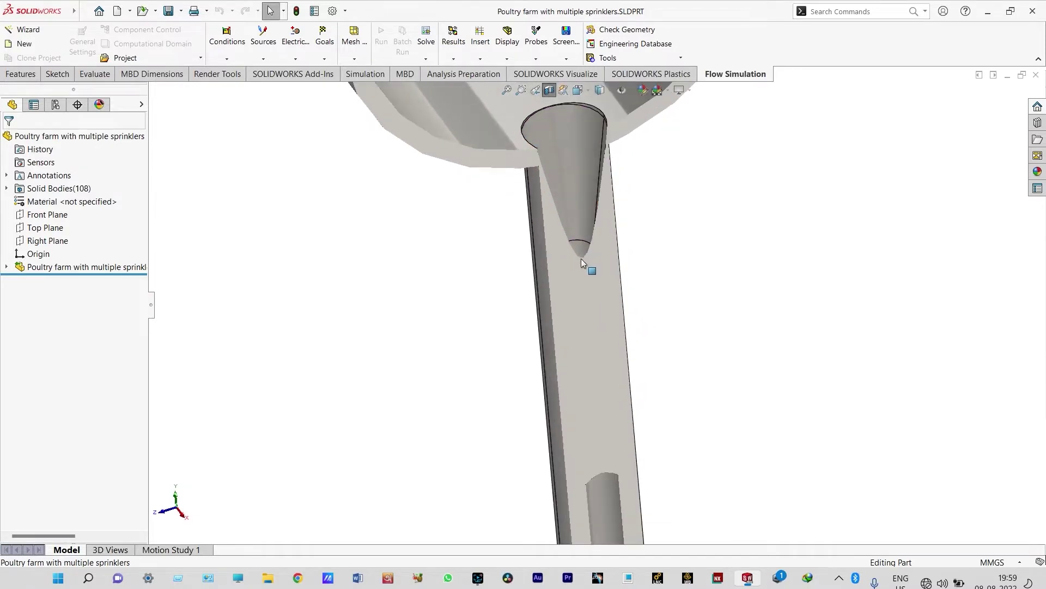
pyautogui.scroll(10, 582, 260)
pyautogui.press('Up')
pyautogui.press('Up')
pyautogui.press('Up')
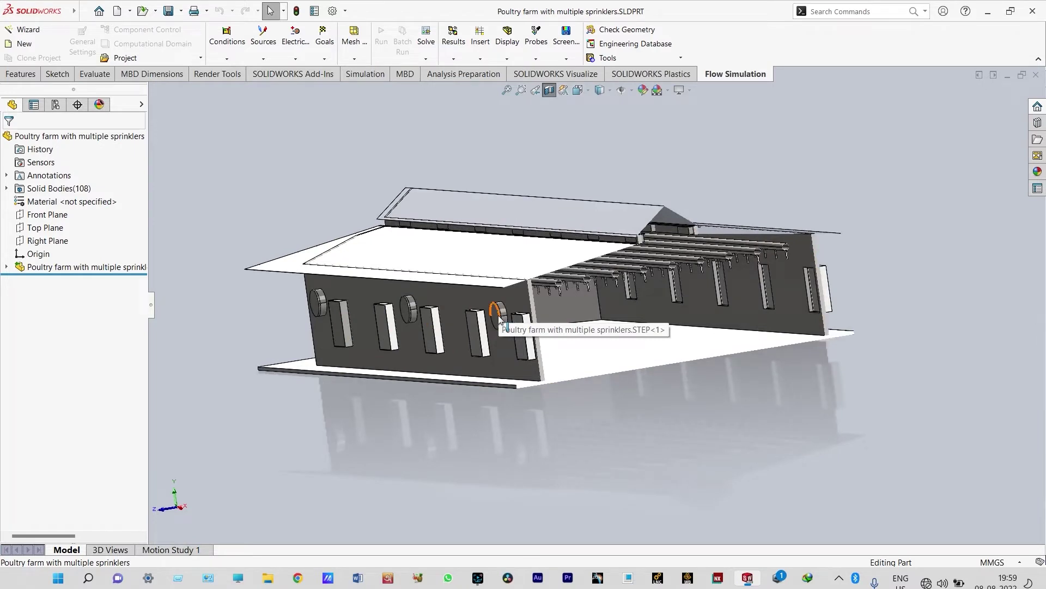
# - Inspect the rows of sprinkler pipes and nozzles across the sectioned building and the windows along its side walls
pyautogui.moveTo(499, 318); pyautogui.dragTo(493, 327, button='middle')
pyautogui.scroll(-6, 763, 255)
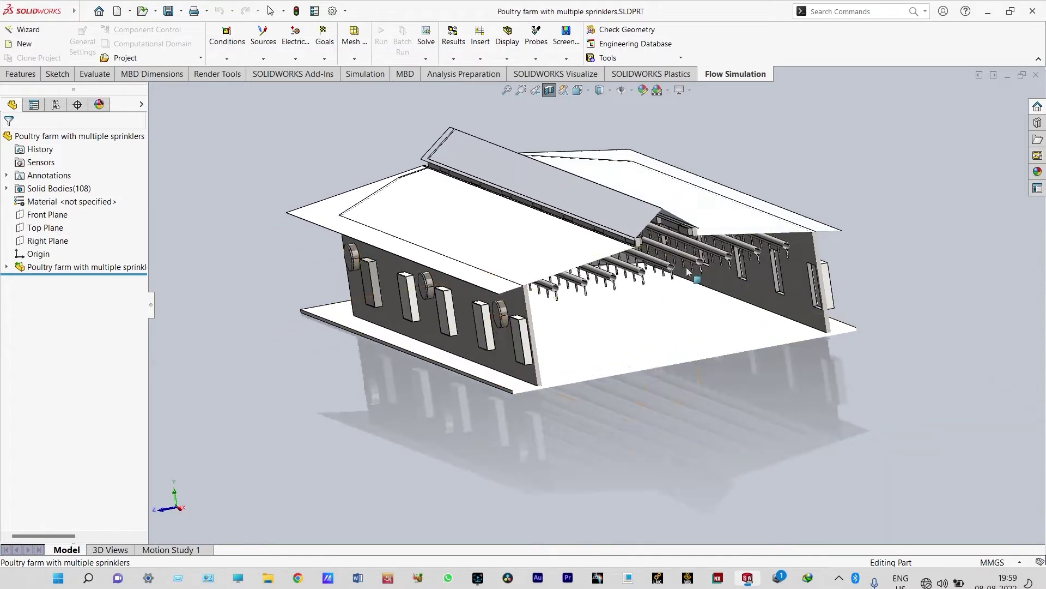
pyautogui.scroll(-4, 763, 255)
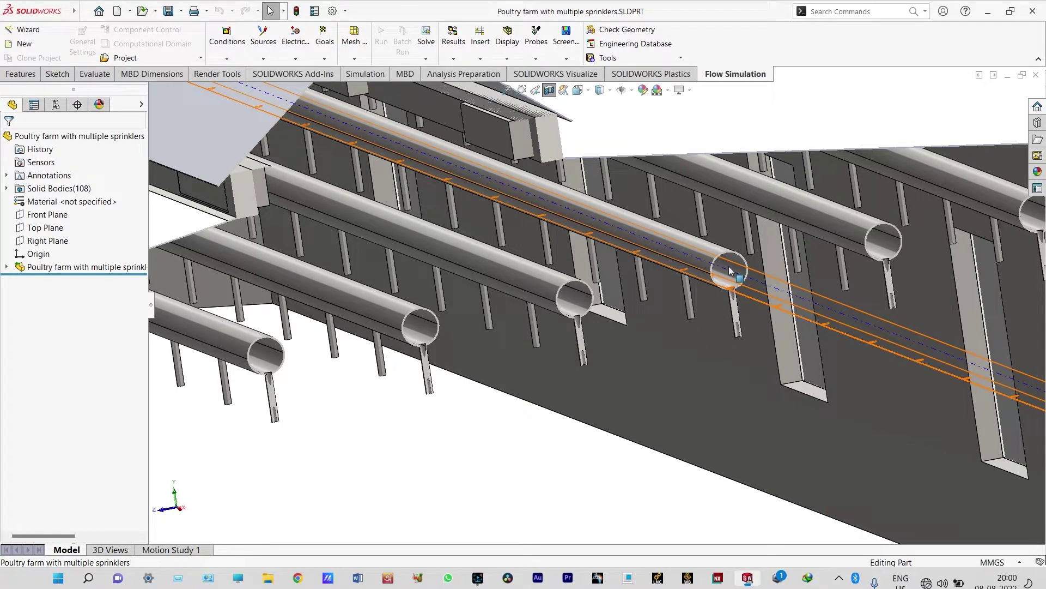
pyautogui.scroll(5, 729, 269)
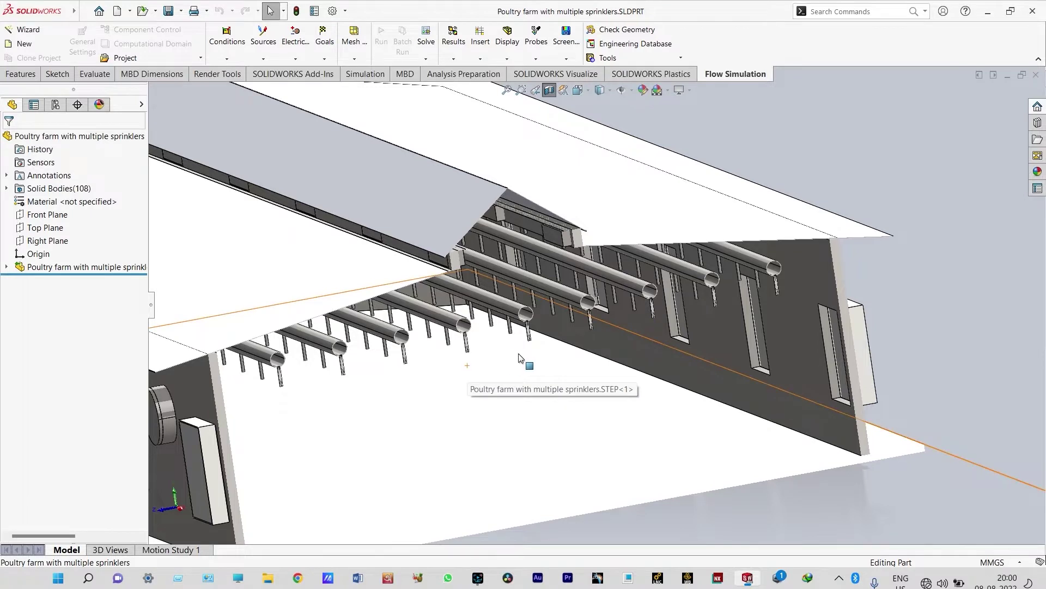
pyautogui.scroll(3, 519, 358)
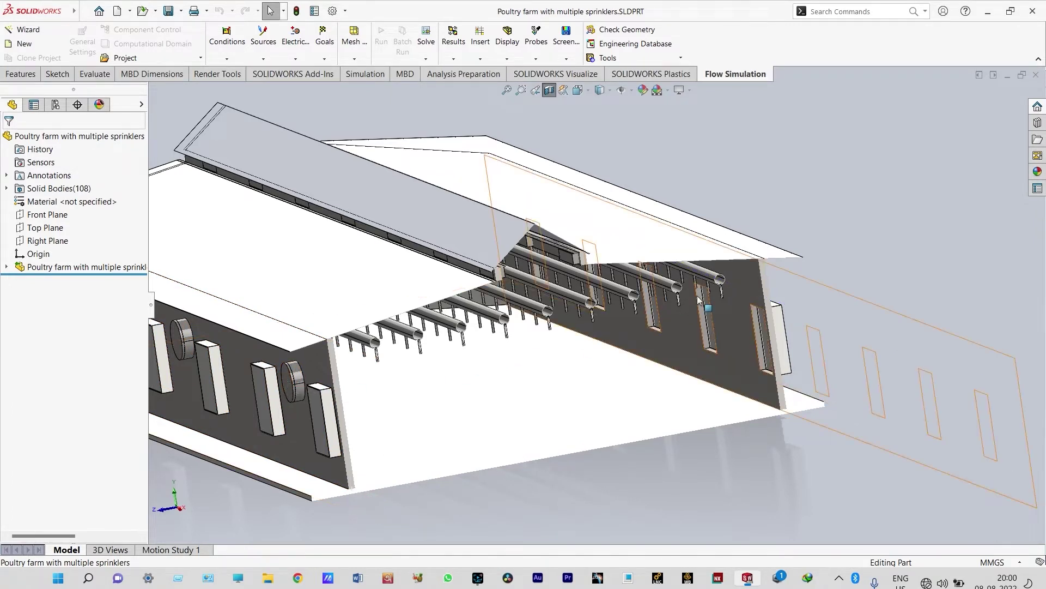
pyautogui.scroll(-4, 725, 280)
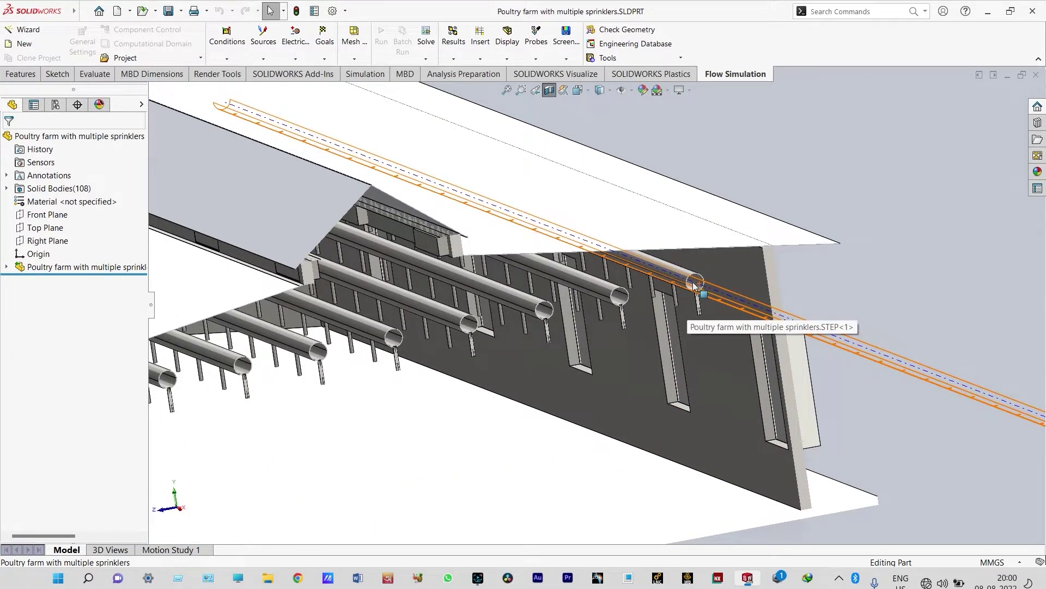
pyautogui.scroll(5, 695, 284)
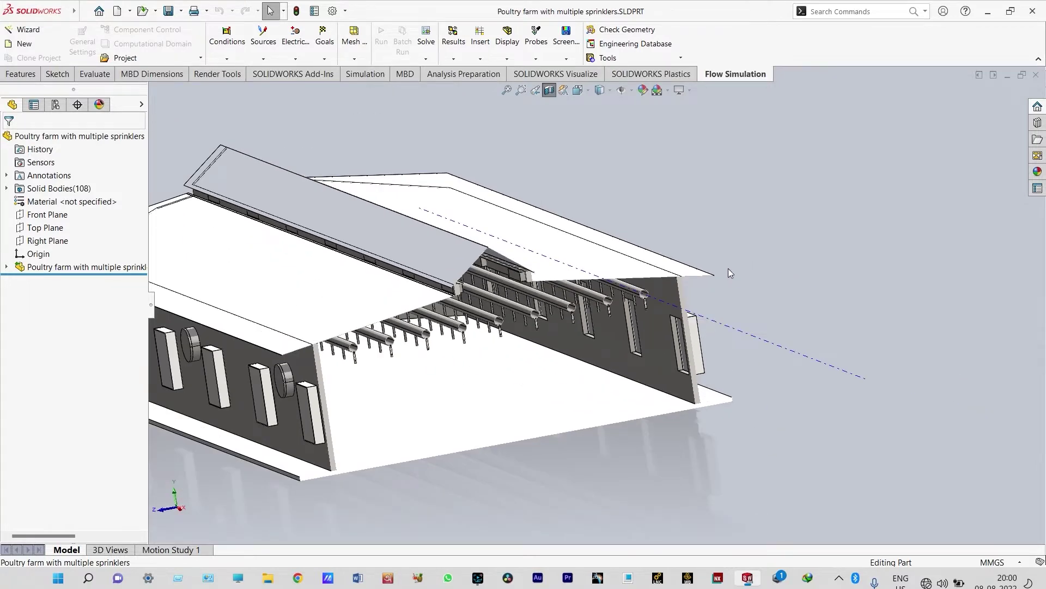
pyautogui.scroll(2, 598, 308)
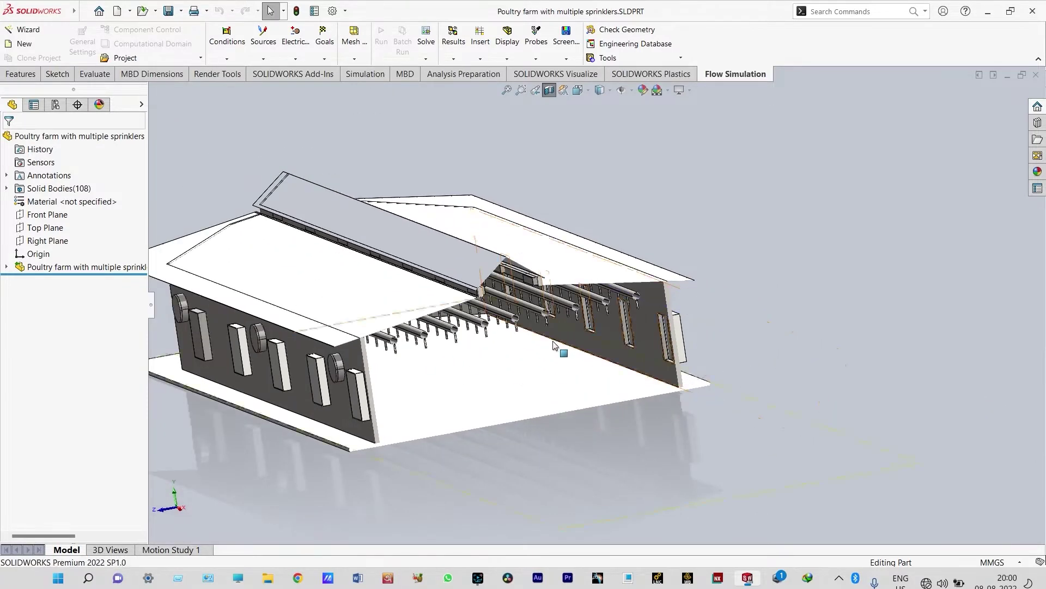
pyautogui.scroll(3, 763, 257)
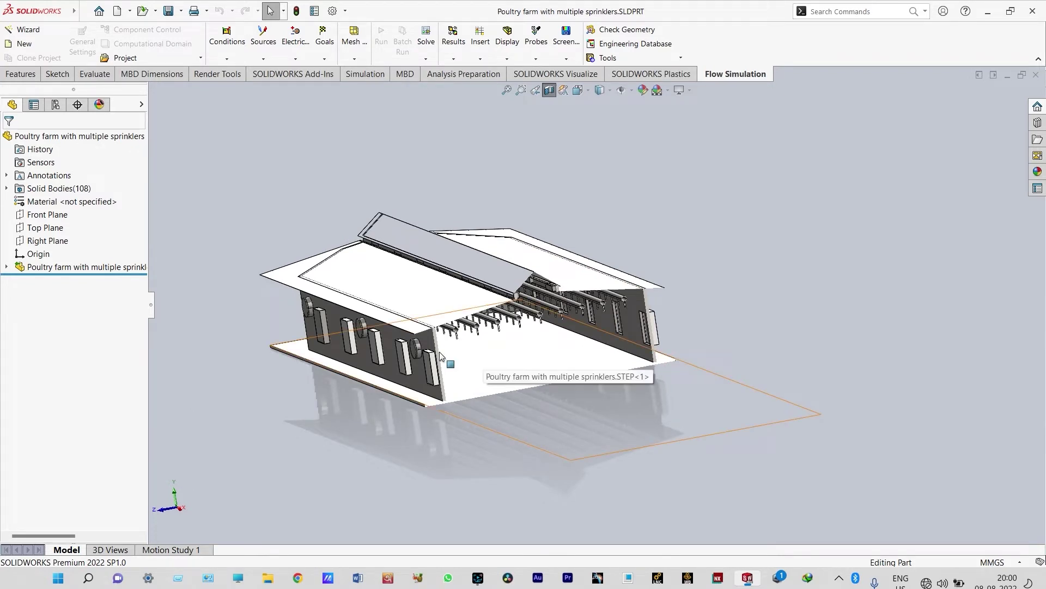
pyautogui.scroll(-5, 506, 285)
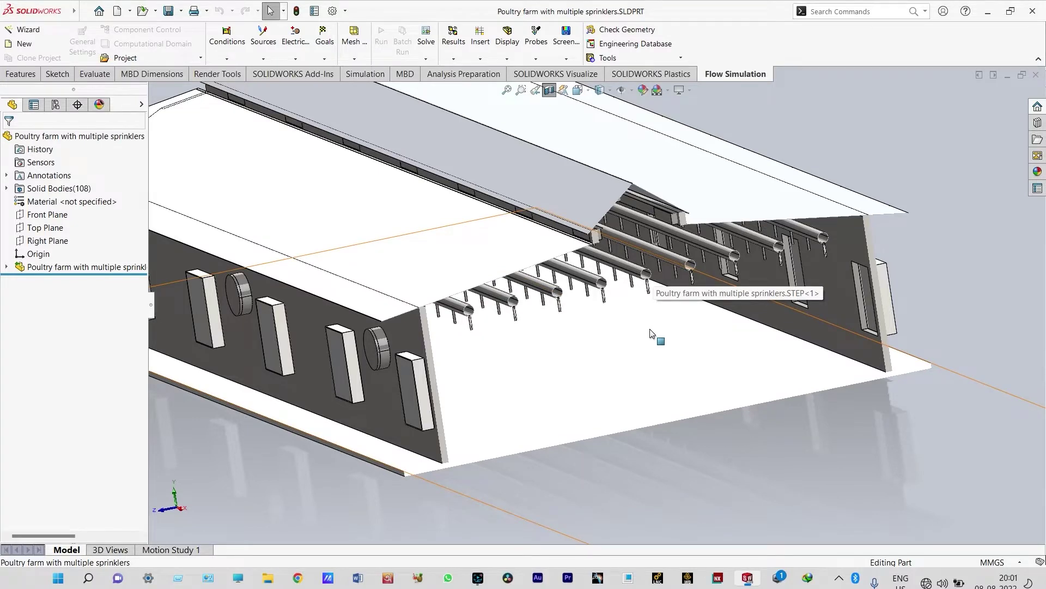
pyautogui.scroll(5, 651, 334)
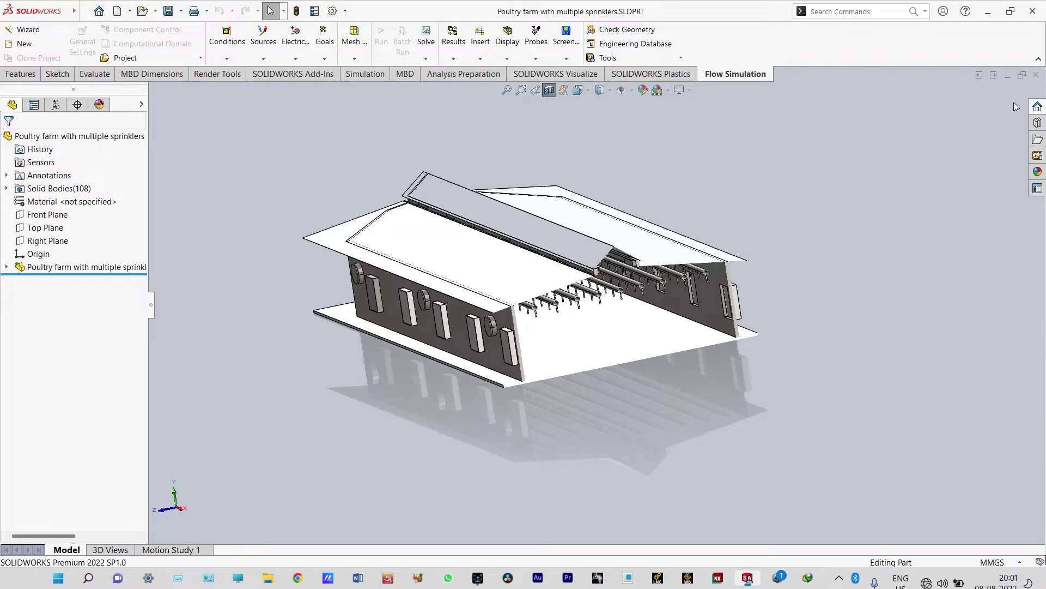
# - Close the poultry farm part to return to the Miniature part and view its enclosure from the side
pyautogui.click(1035, 76)
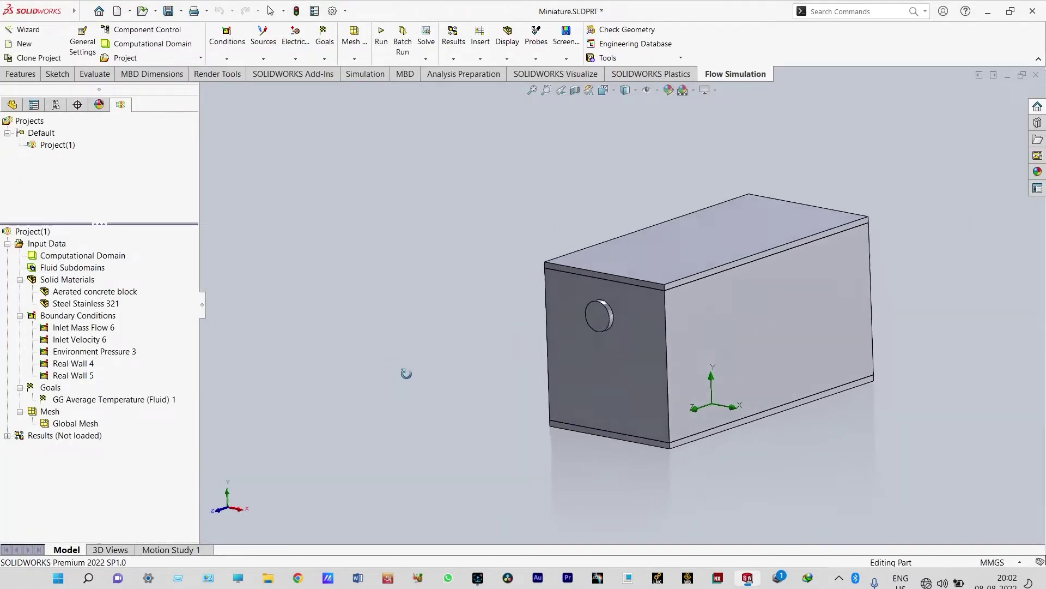
pyautogui.moveTo(406, 374); pyautogui.dragTo(815, 286, button='middle')
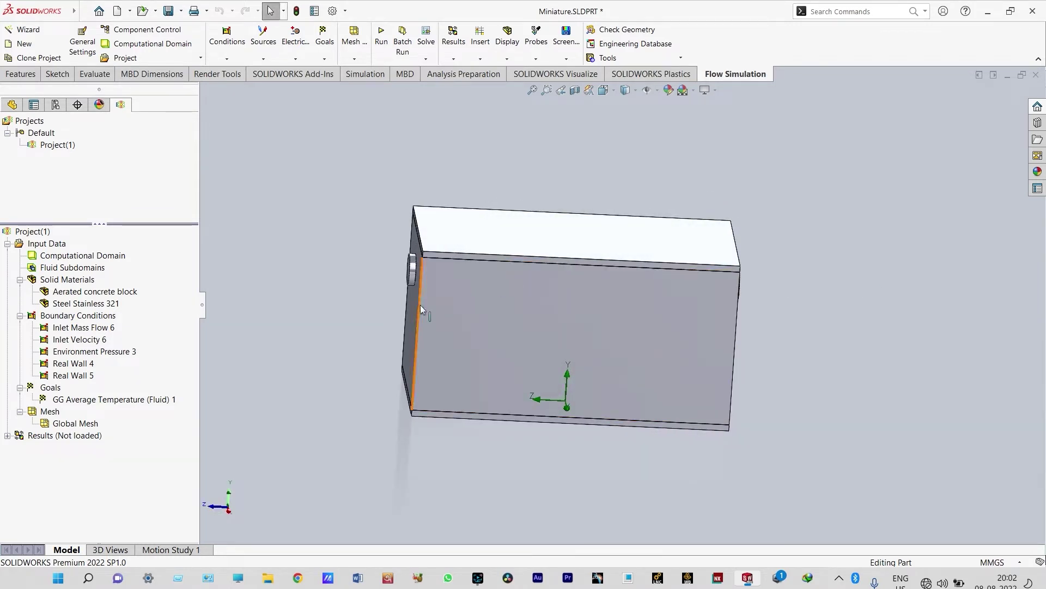
pyautogui.moveTo(363, 306); pyautogui.dragTo(401, 303, button='middle')
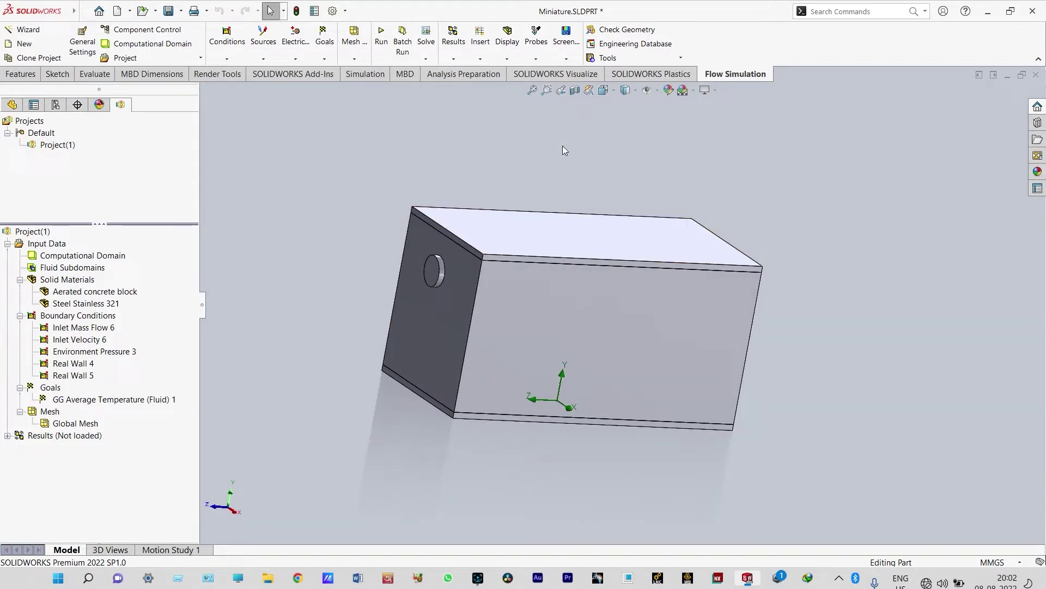
# - Cut the Miniature enclosure lengthwise with a section view on the Right Plane, adjusting the plane through the nozzle pipe
pyautogui.click(574, 91)
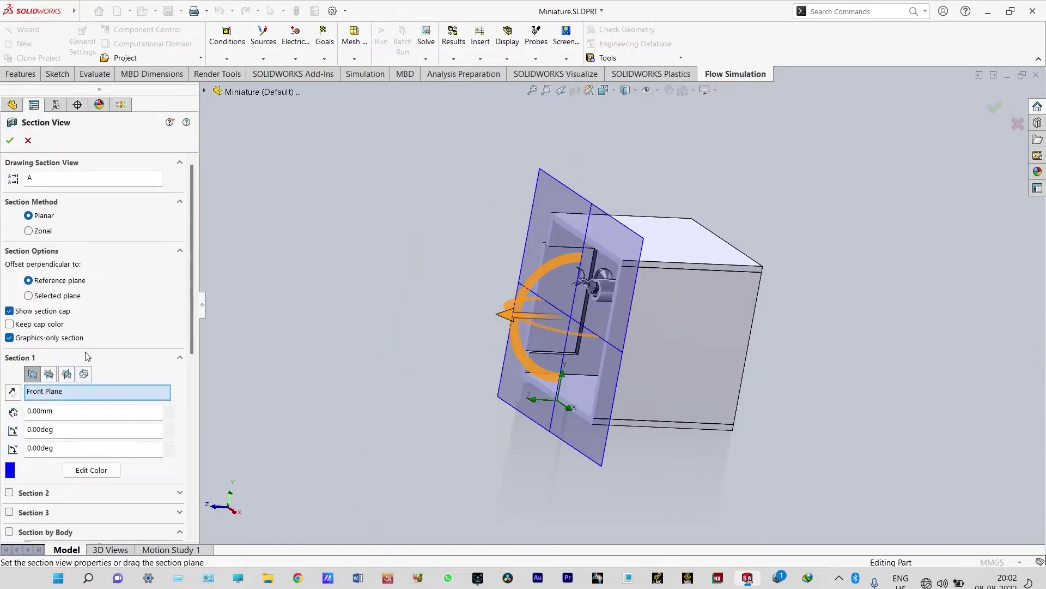
pyautogui.click(67, 377)
pyautogui.moveTo(615, 342); pyautogui.dragTo(609, 352)
pyautogui.click(994, 107)
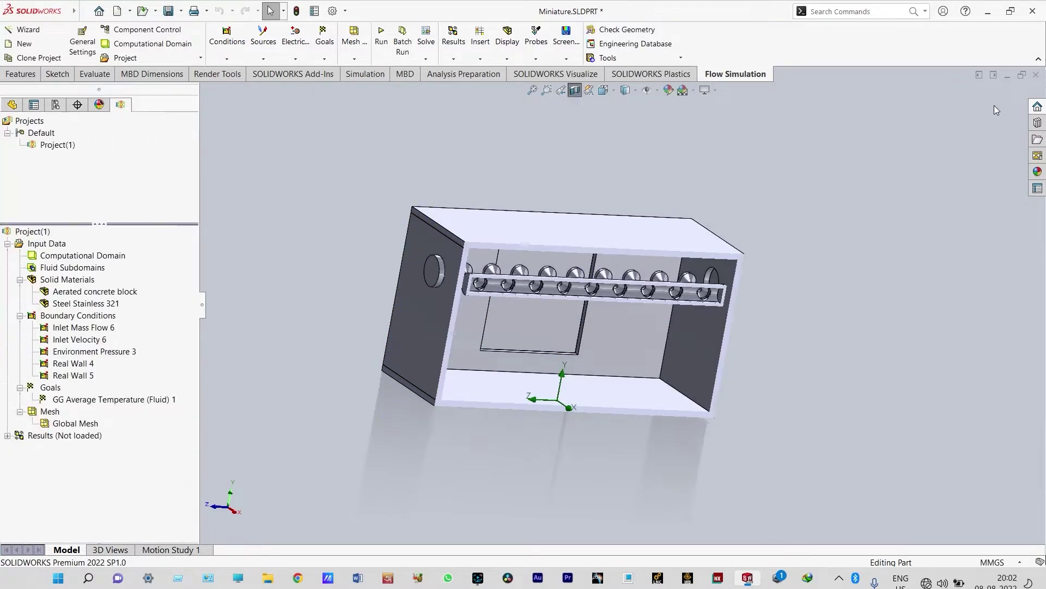
# - Examine the sectioned miniature's sprinkler pipe, its conical nozzles, the pipe's end cap and the round lids on the end walls
pyautogui.moveTo(894, 191); pyautogui.dragTo(813, 163, button='middle')
pyautogui.scroll(-5, 537, 326)
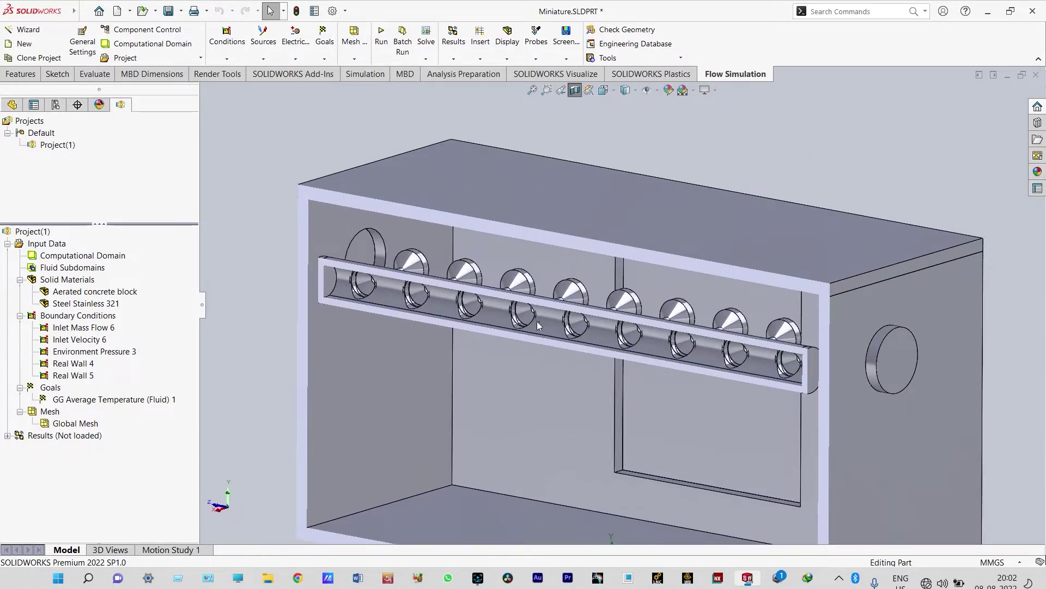
pyautogui.moveTo(538, 325); pyautogui.dragTo(512, 305, button='middle')
pyautogui.scroll(-5, 346, 277)
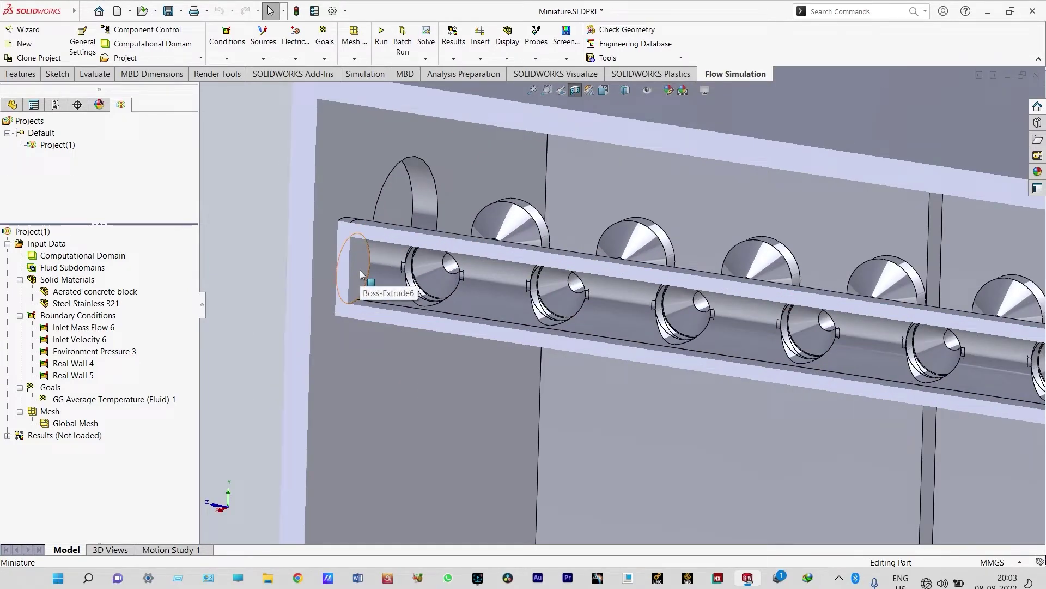
pyautogui.moveTo(361, 274); pyautogui.dragTo(391, 260, button='middle')
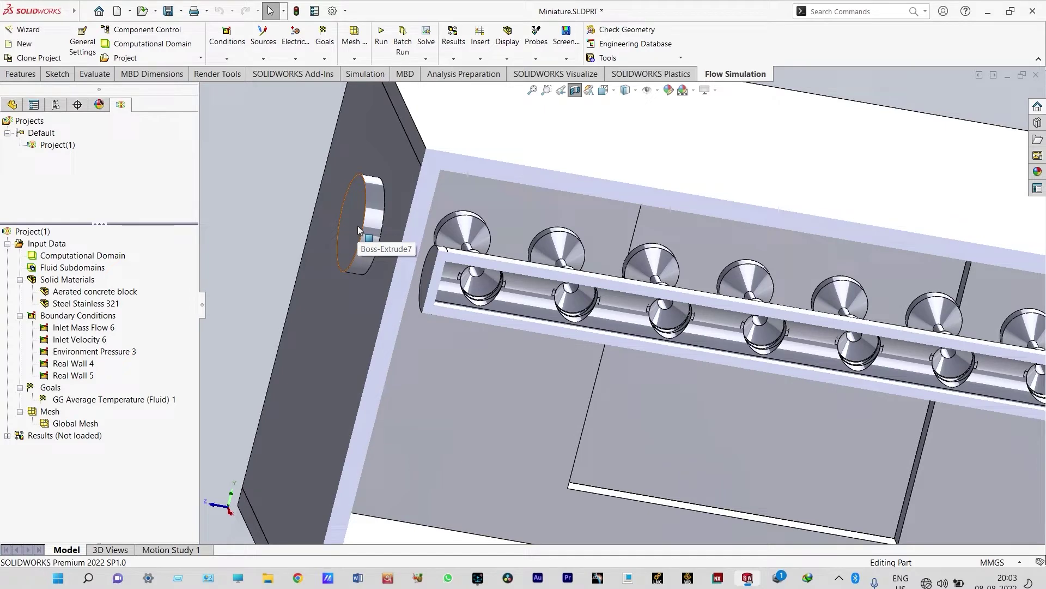
pyautogui.moveTo(359, 230); pyautogui.dragTo(395, 215, button='middle')
pyautogui.scroll(5, 484, 283)
pyautogui.moveTo(484, 283); pyautogui.dragTo(515, 327, button='middle')
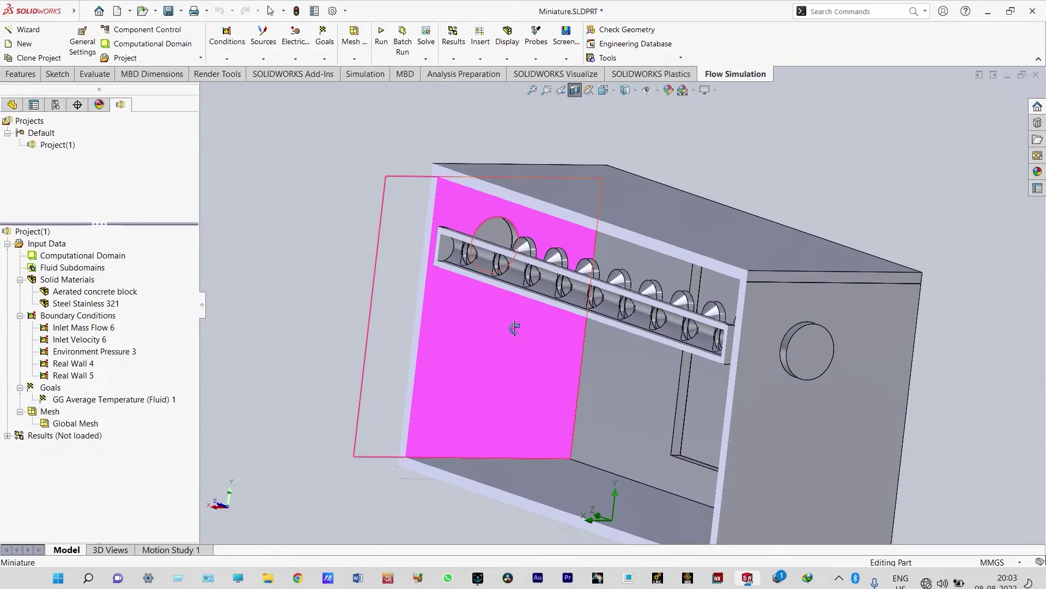
pyautogui.moveTo(515, 327); pyautogui.dragTo(515, 328, button='middle')
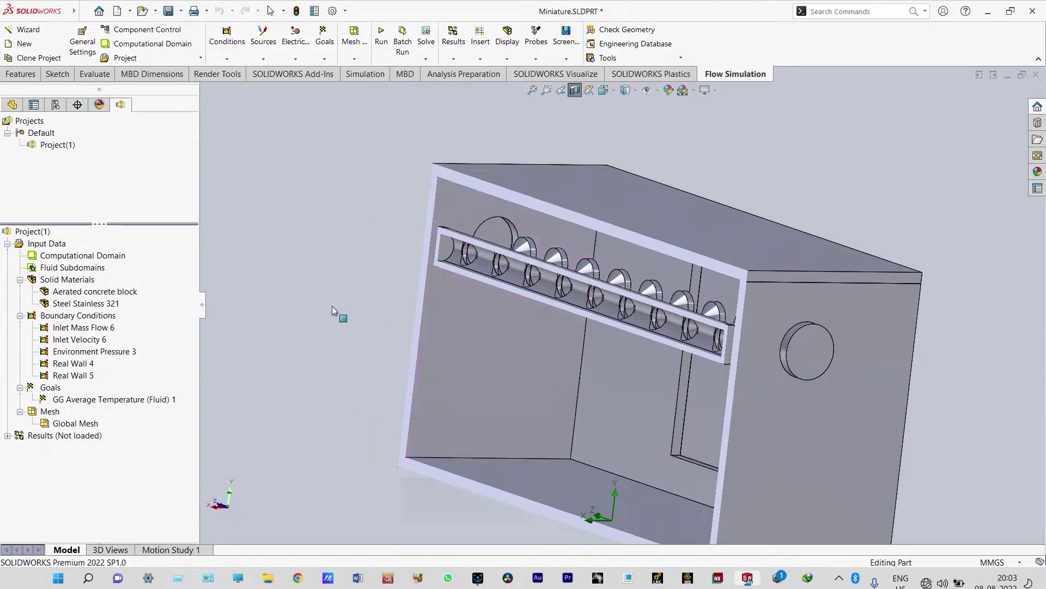
pyautogui.scroll(-1, 339, 285)
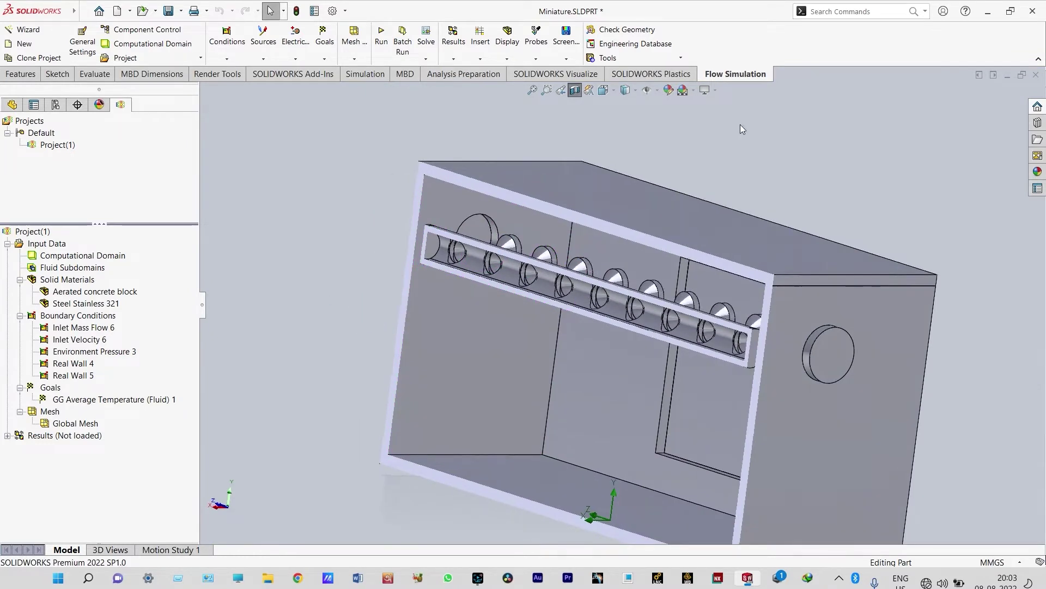
pyautogui.scroll(-2, 742, 145)
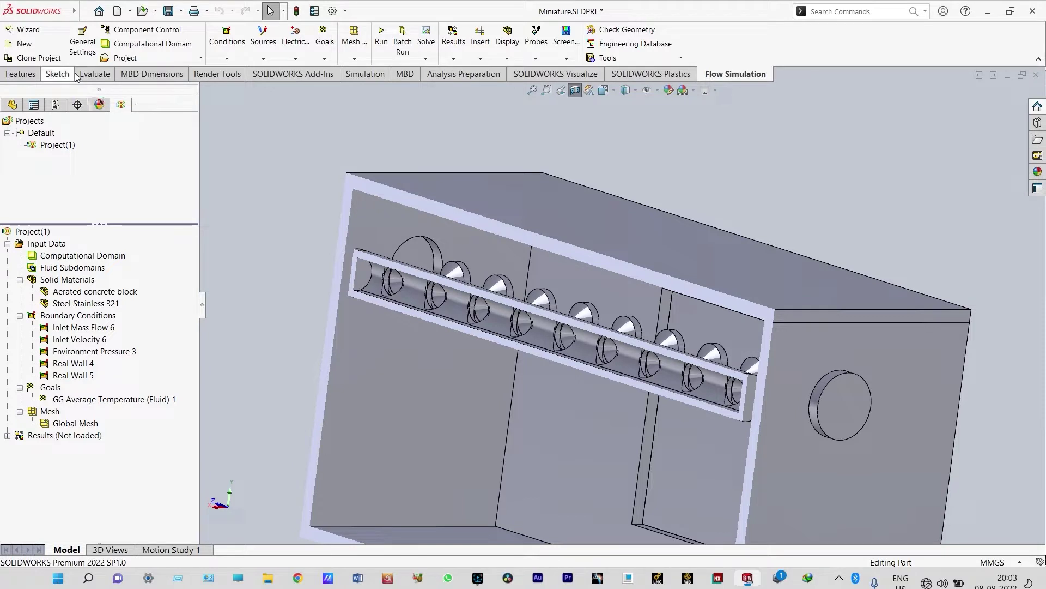
# - Start a new Flow Simulation project with the Wizard, using the SI (m-kg-s) unit system with temperature in °C
pyautogui.click(36, 31)
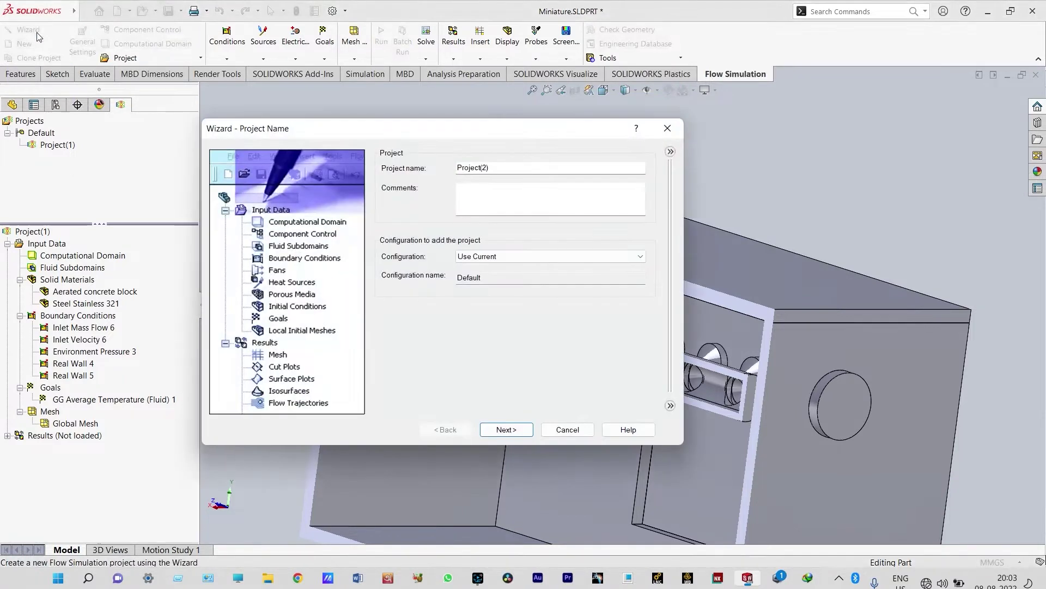
pyautogui.click(497, 432)
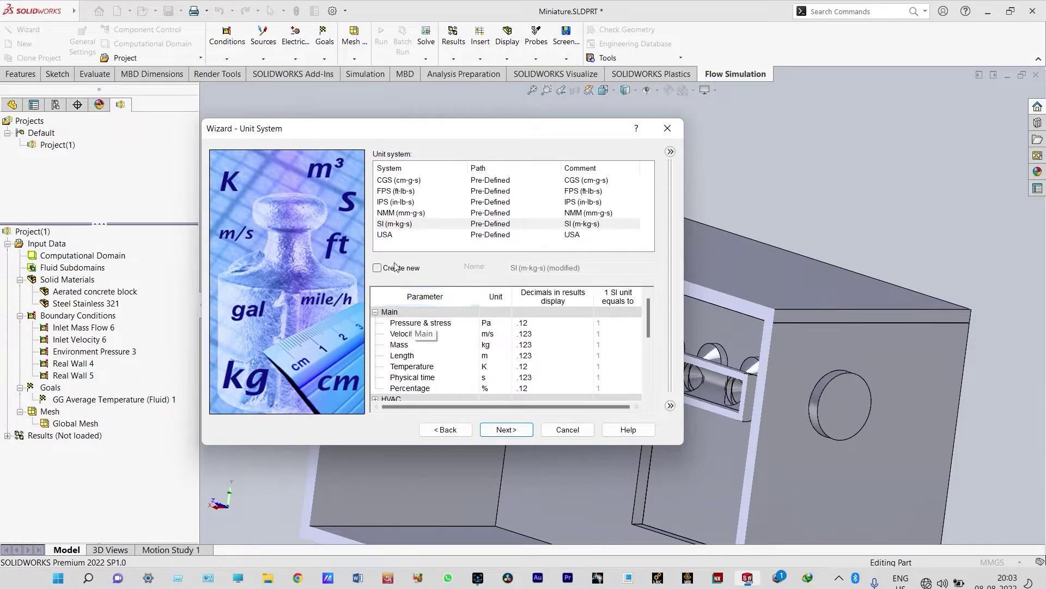
pyautogui.click(401, 225)
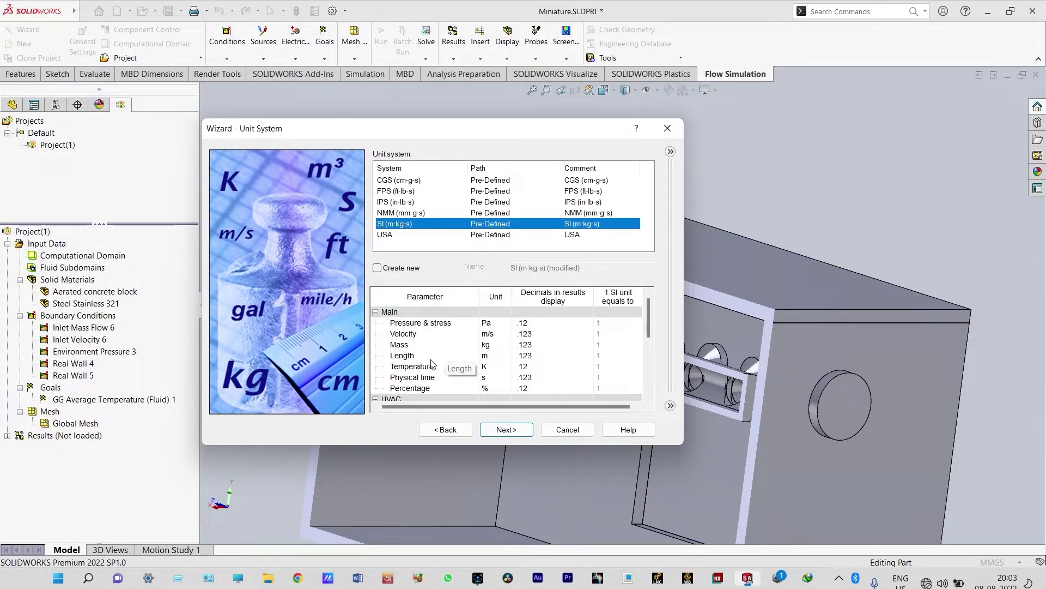
pyautogui.click(488, 367)
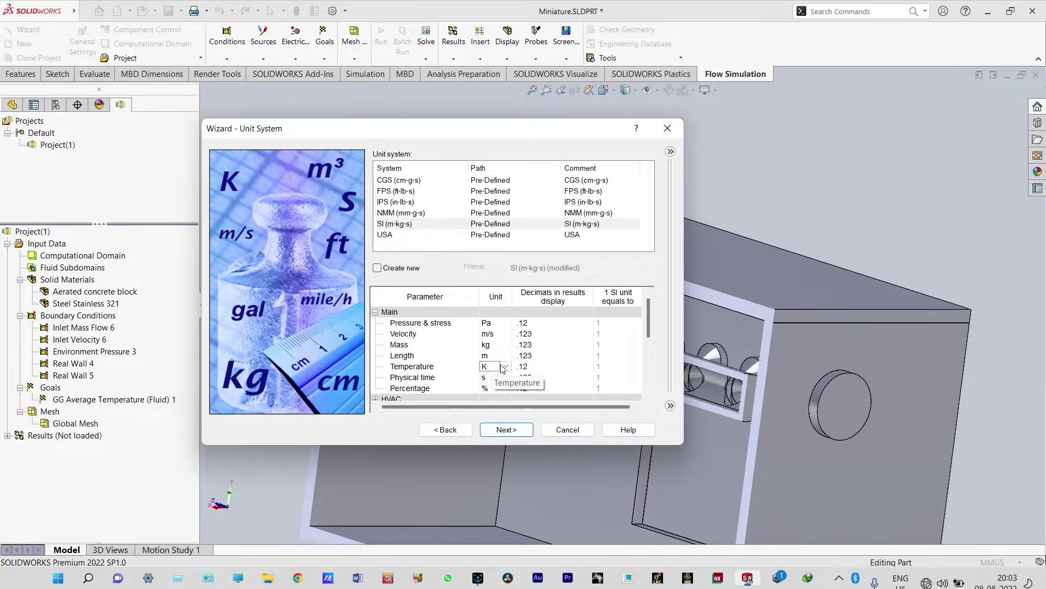
pyautogui.click(507, 429)
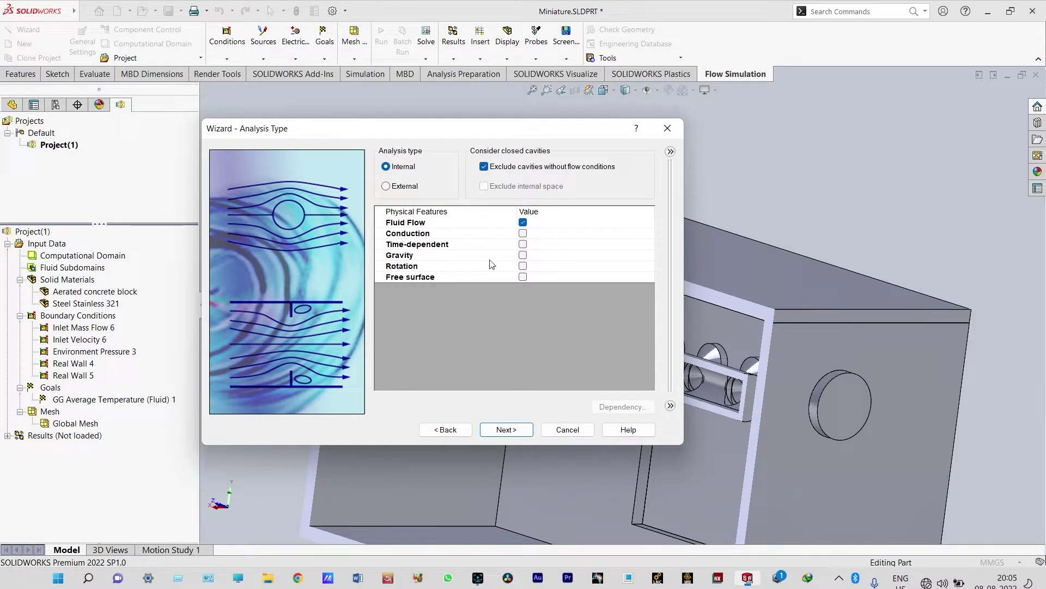
# - Include cavities without flow conditions, and enable conduction and time-dependent analysis with 5 s total analysis time and a 0.1 s output time step
pyautogui.click(484, 166)
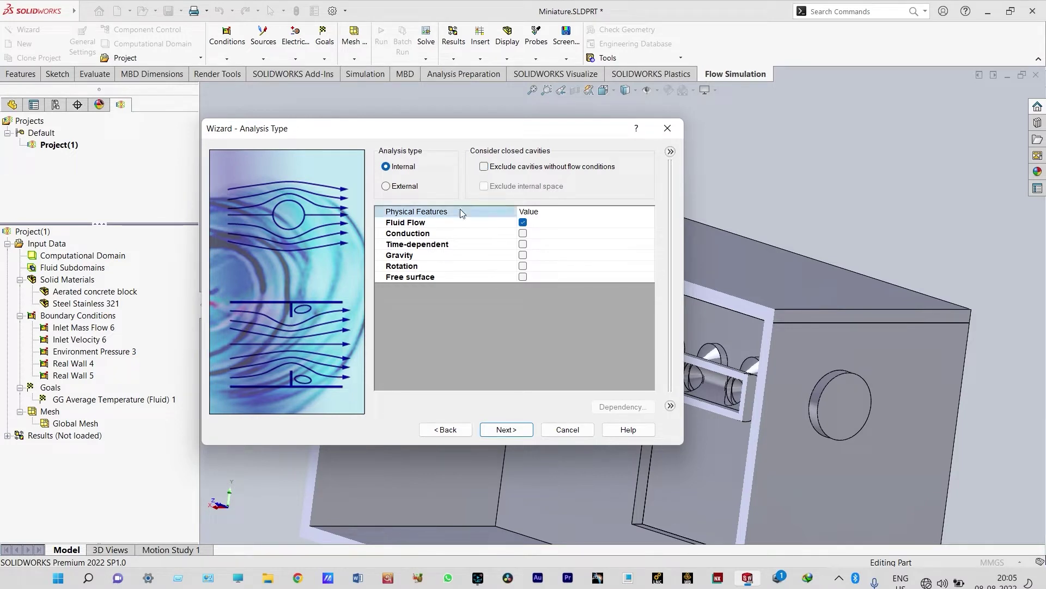
pyautogui.click(522, 234)
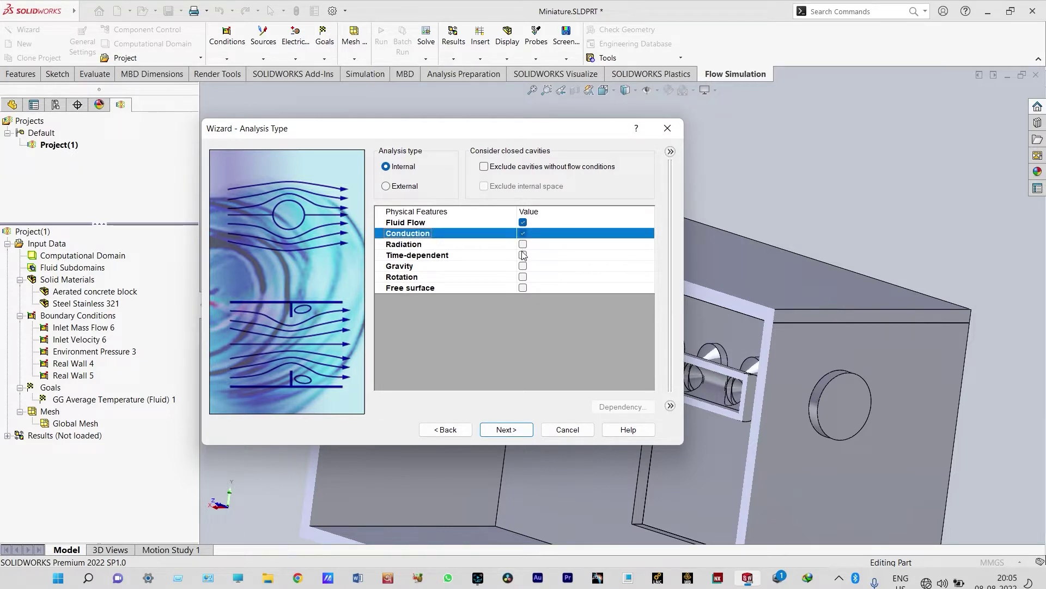
pyautogui.click(522, 254)
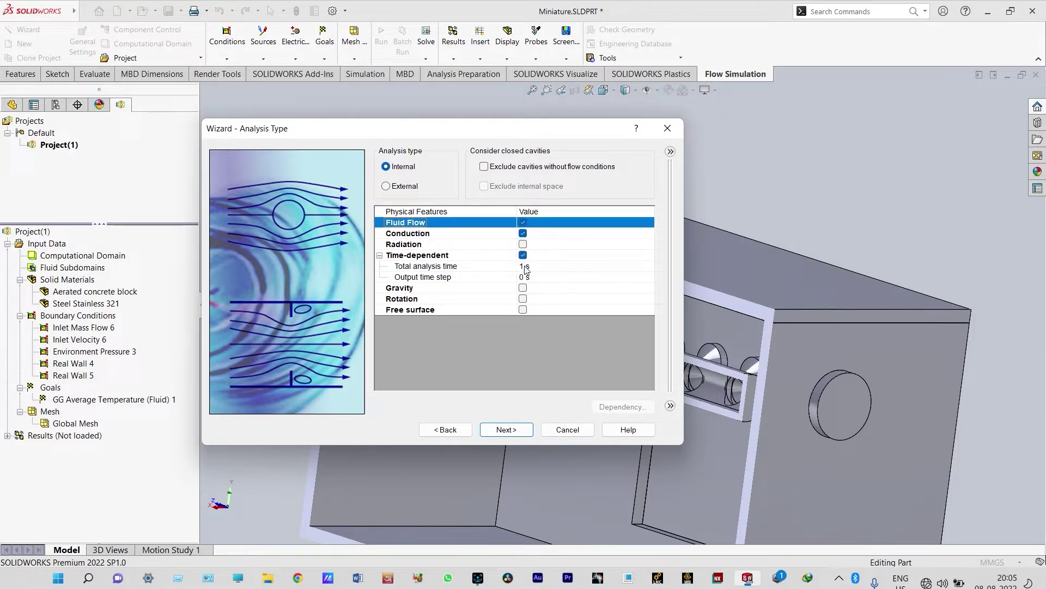
pyautogui.click(526, 267)
pyautogui.click(527, 267)
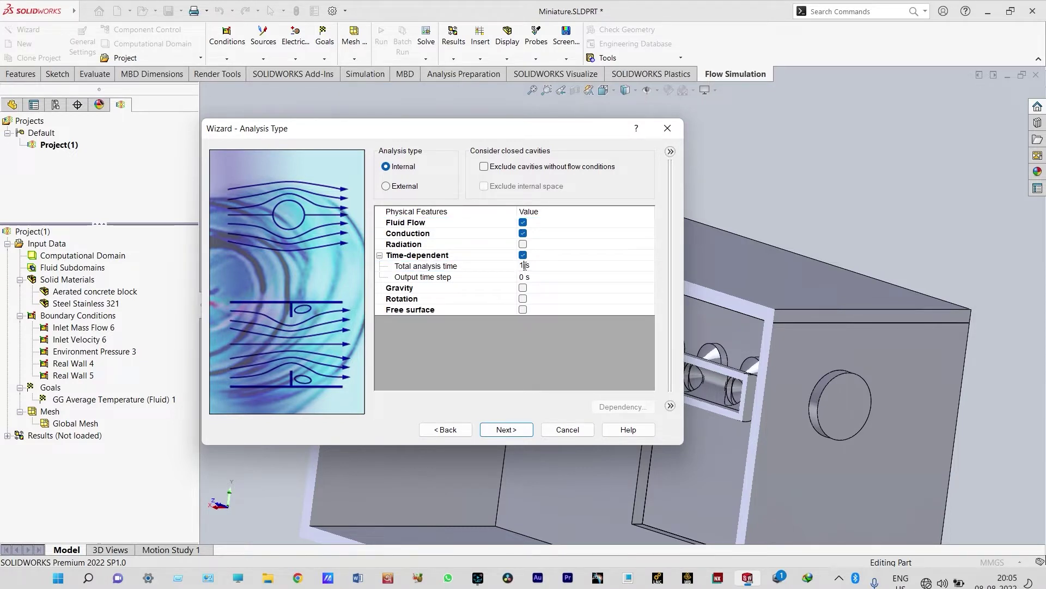
pyautogui.write('5')
pyautogui.click(526, 278)
pyautogui.write('.1')
# - Enable gravity with a Y component of -9.81 m/s^2 and a Z component of 0, and enable free surface
pyautogui.click(523, 288)
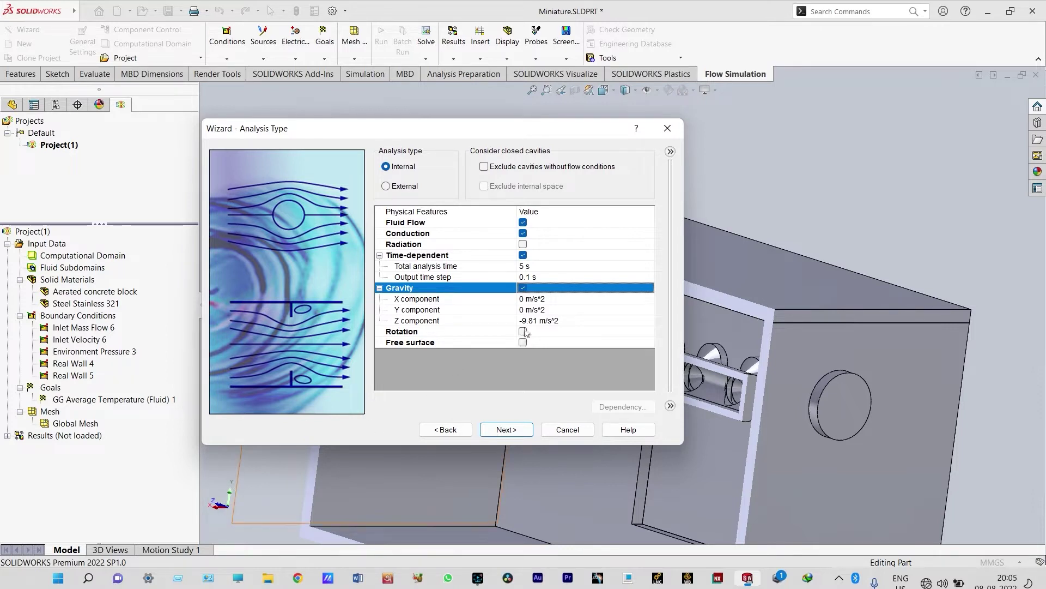
pyautogui.click(527, 313)
pyautogui.write('-9.81')
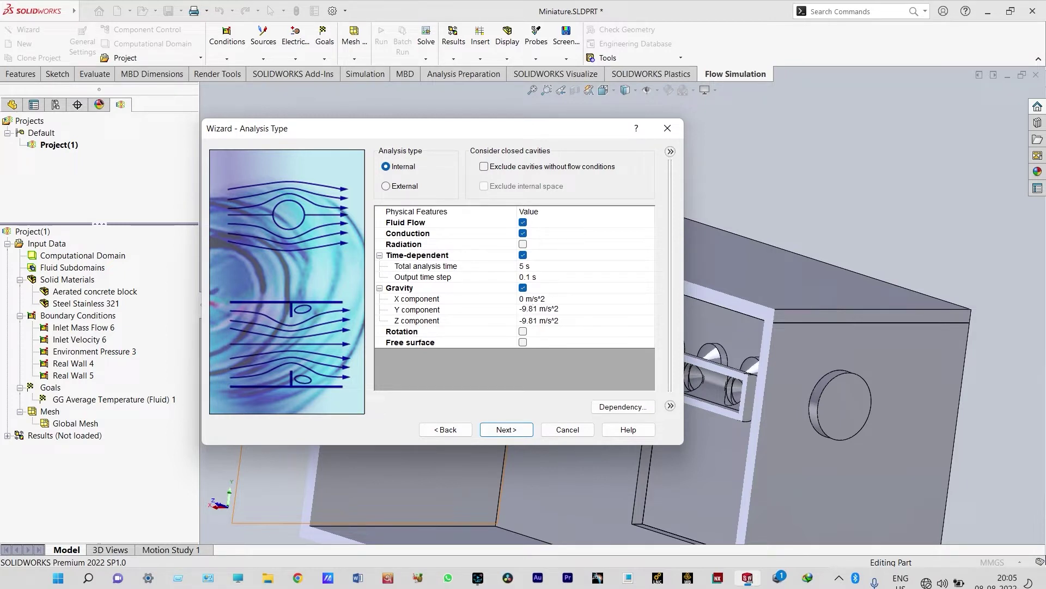
pyautogui.click(531, 320)
pyautogui.write('0')
pyautogui.click(524, 342)
pyautogui.click(523, 342)
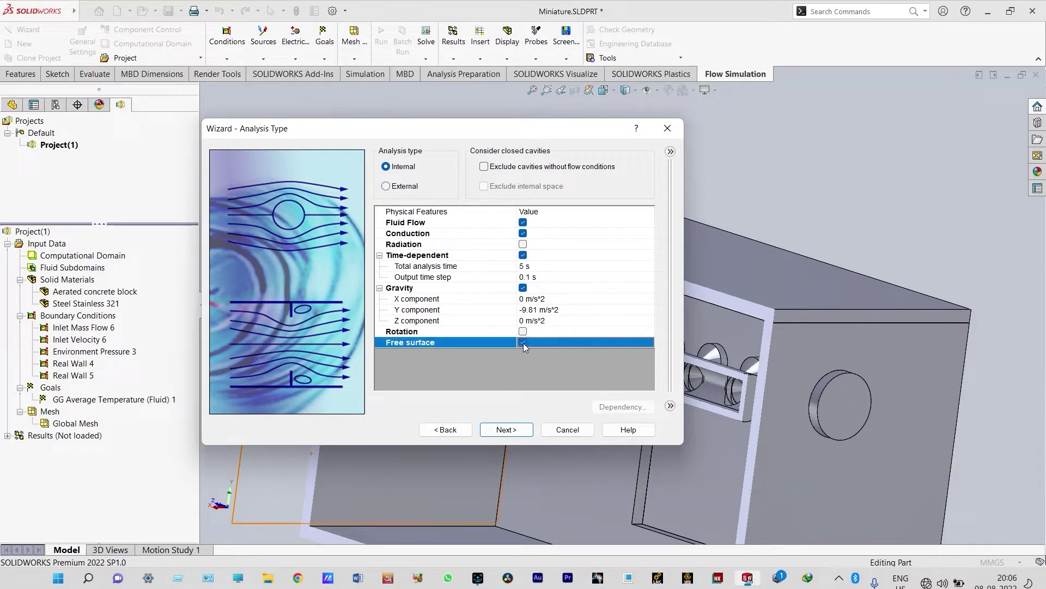
pyautogui.click(507, 430)
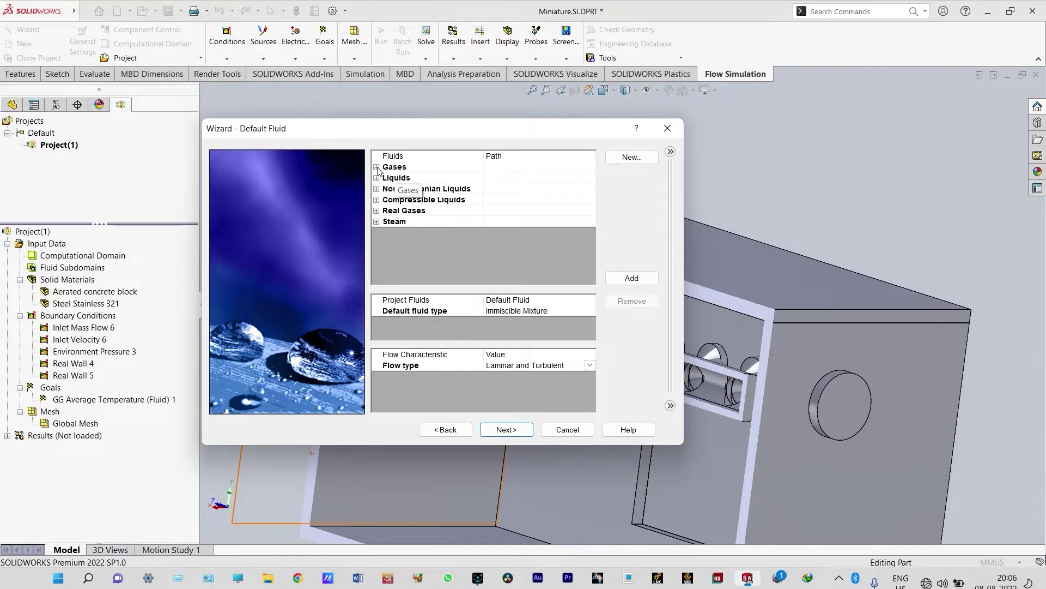
# - Add the predefined gas Air and the liquid Water as the project's default fluids
pyautogui.click(376, 167)
pyautogui.click(409, 202)
pyautogui.doubleClick(410, 200)
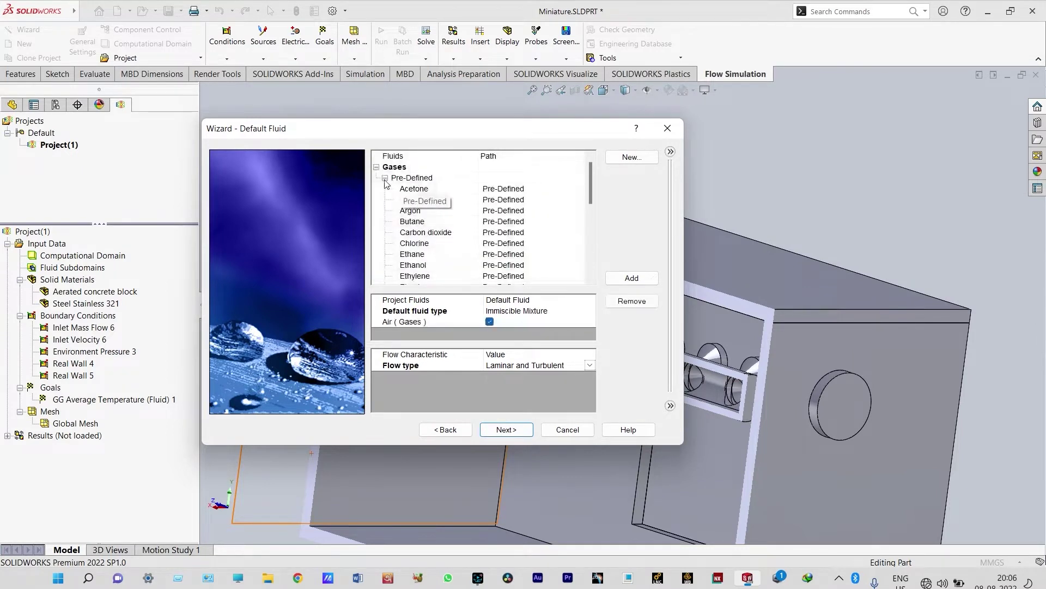
pyautogui.click(376, 167)
pyautogui.click(377, 178)
pyautogui.scroll(-4, 455, 234)
pyautogui.click(436, 263)
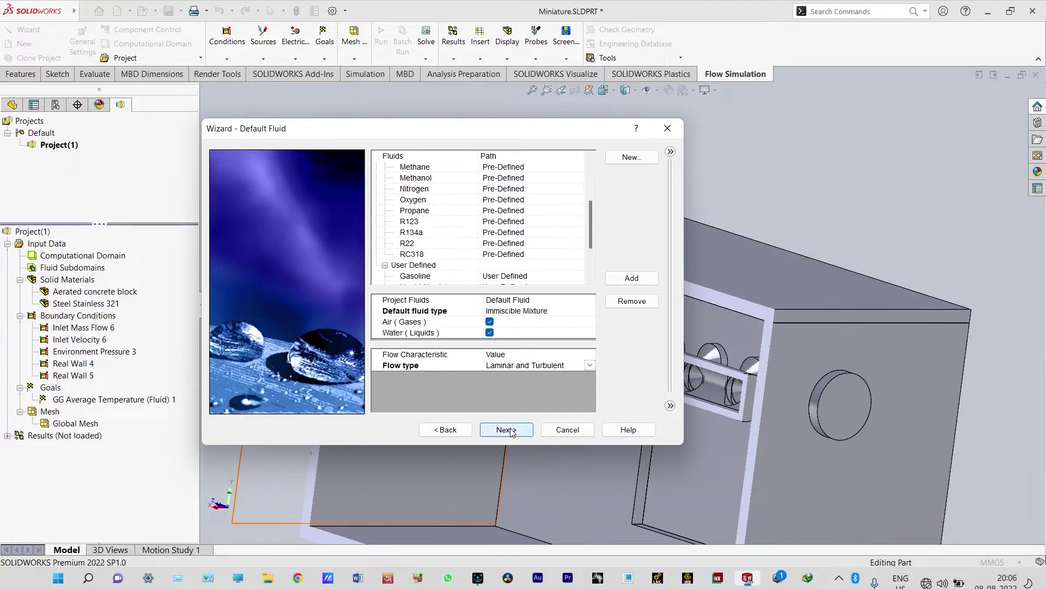
pyautogui.click(506, 430)
# - Set the default solid to Aerated concrete block from the Brick and Block building materials
pyautogui.scroll(-5, 589, 282)
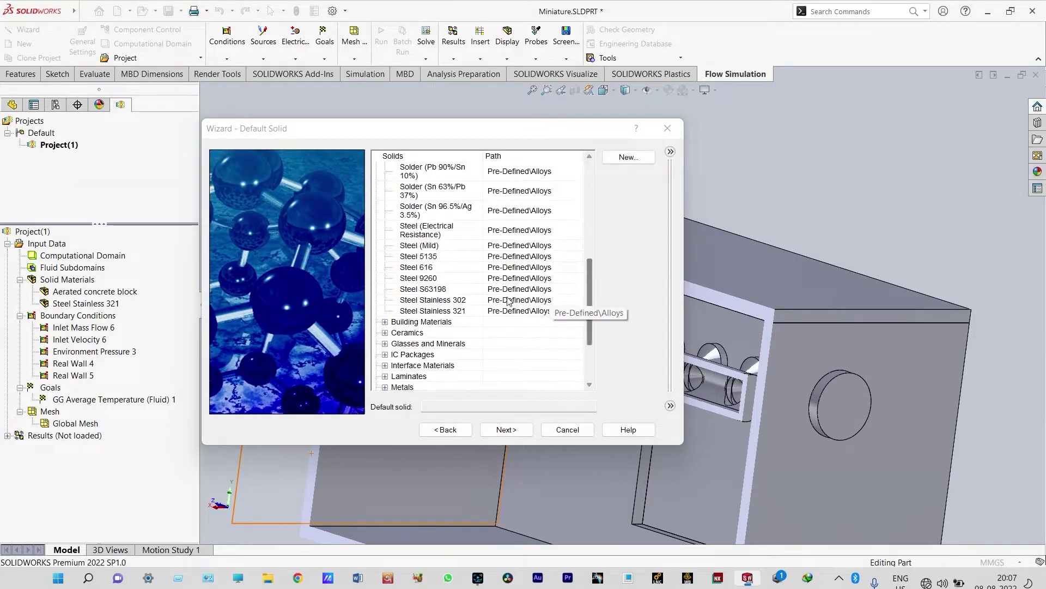
pyautogui.click(386, 322)
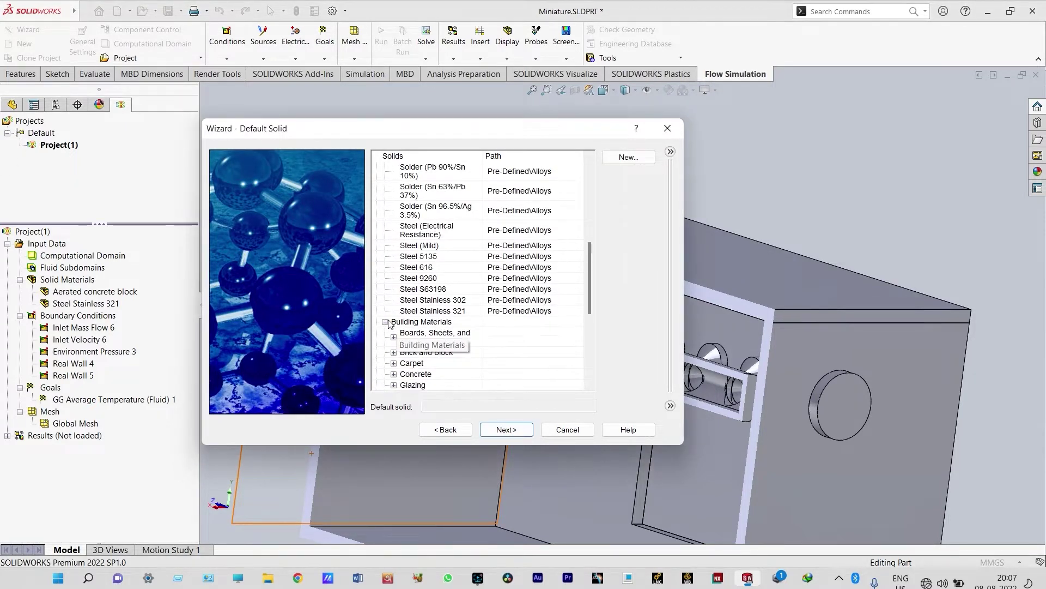
pyautogui.click(394, 353)
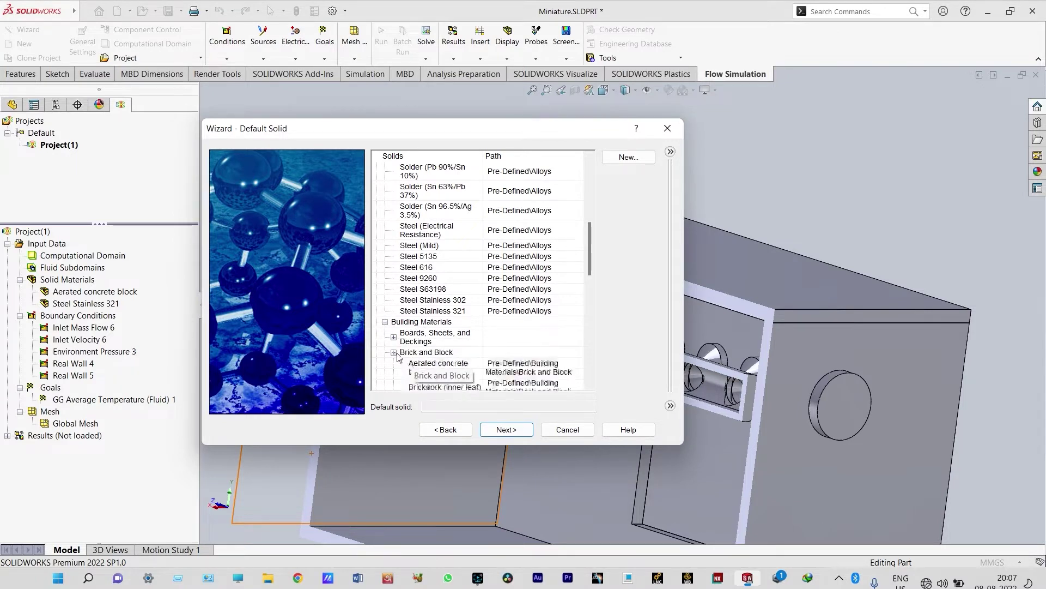
pyautogui.click(463, 370)
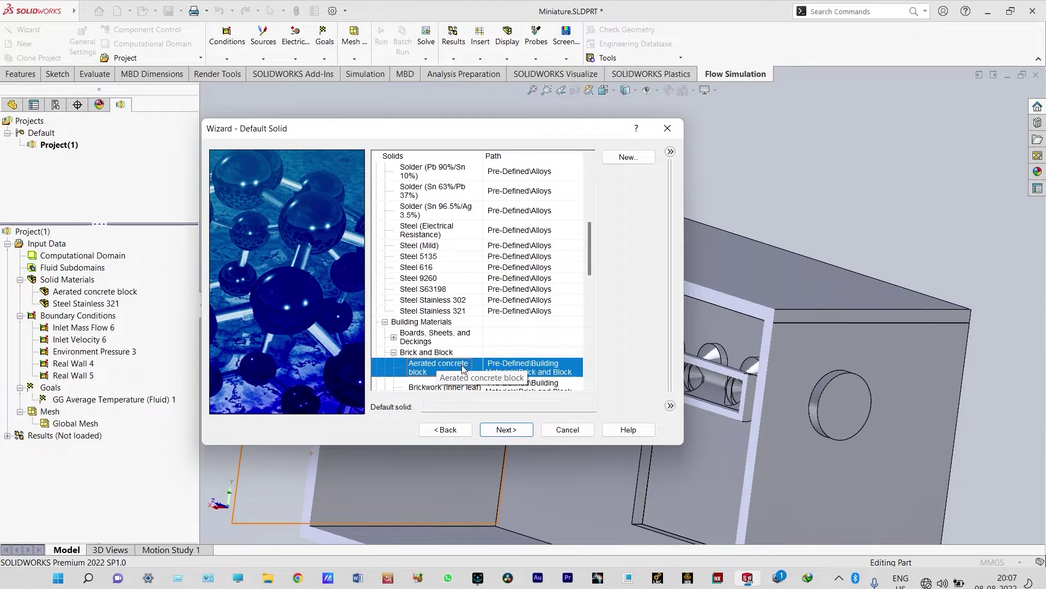
pyautogui.click(506, 431)
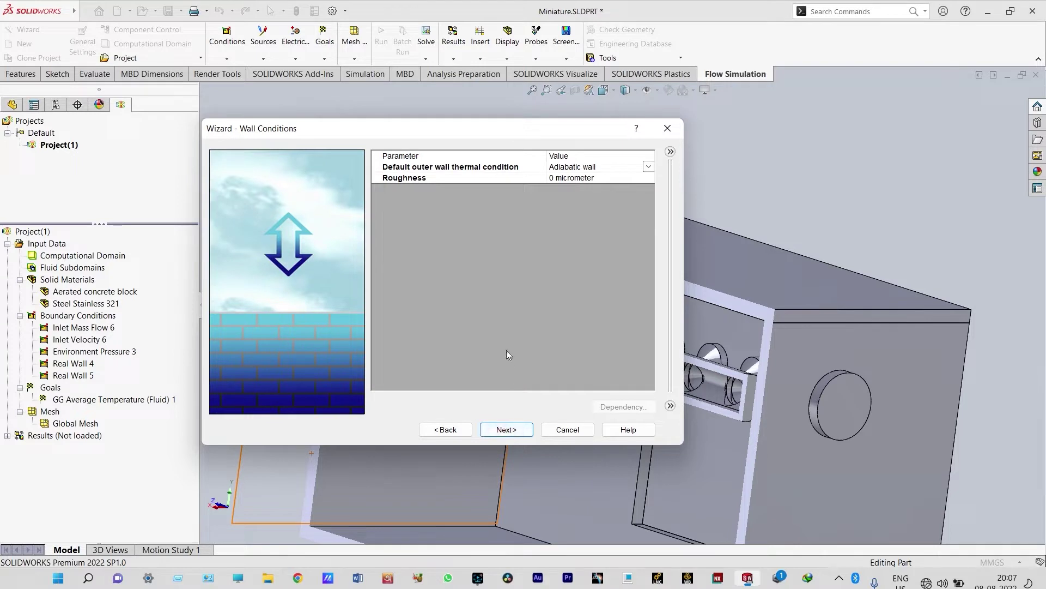
# - Accept the default adiabatic wall conditions and set the initial thermodynamic temperature to 35 °C
pyautogui.click(511, 430)
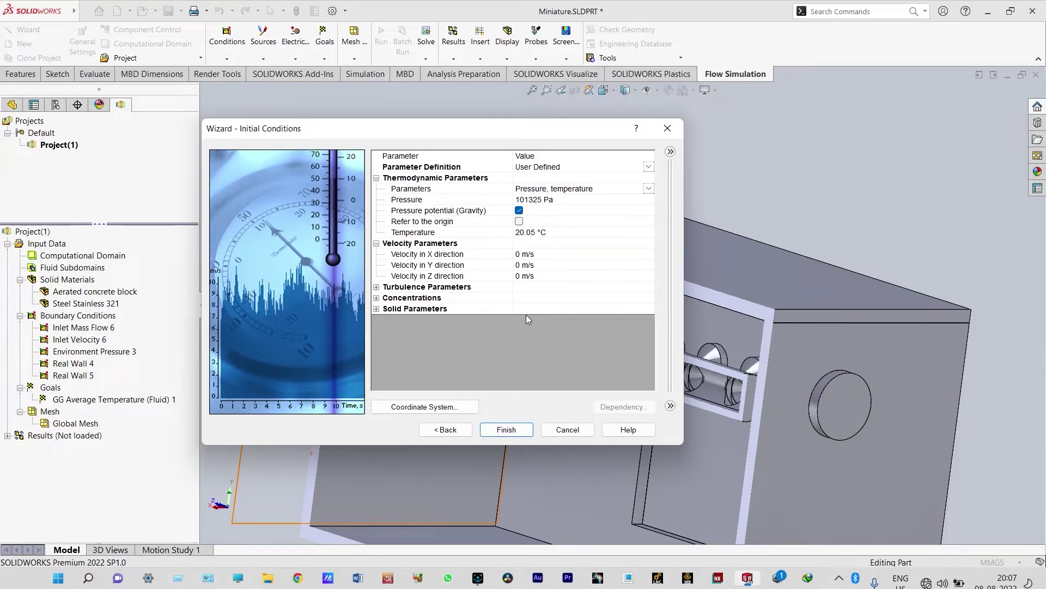
pyautogui.click(538, 233)
pyautogui.write('35')
pyautogui.press('Return')
# - Expand the initial concentration and solid parameters, open the initial solid temperature for editing, and finish creating the project
pyautogui.click(377, 298)
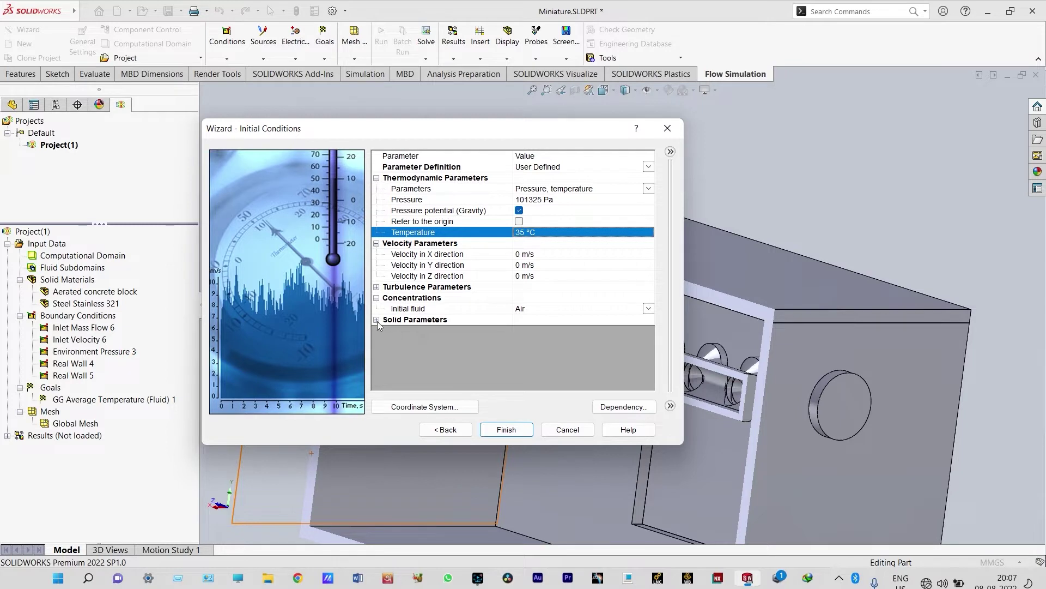
pyautogui.click(377, 319)
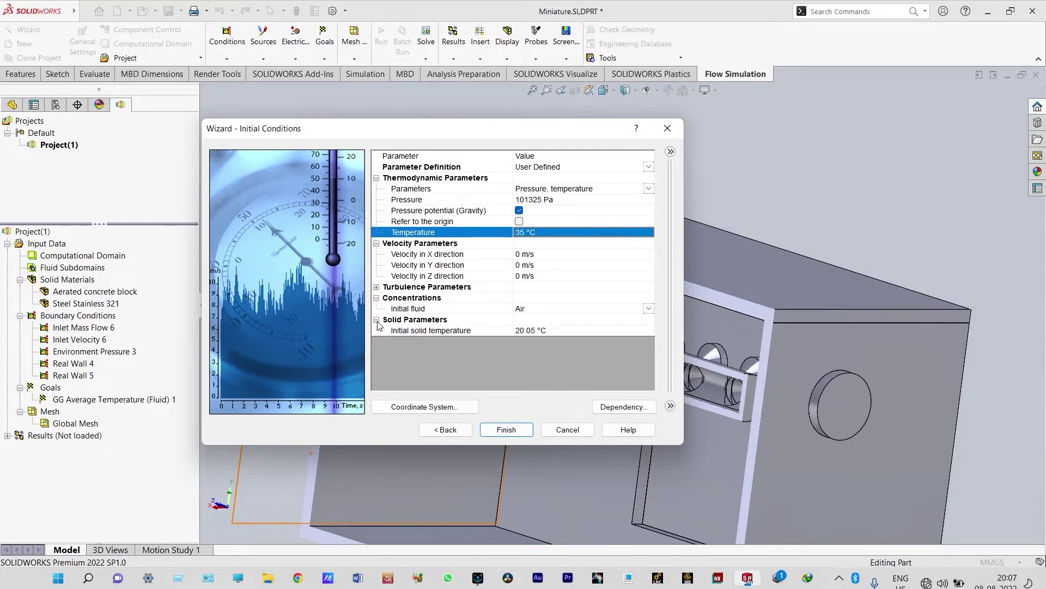
pyautogui.click(529, 332)
pyautogui.click(530, 329)
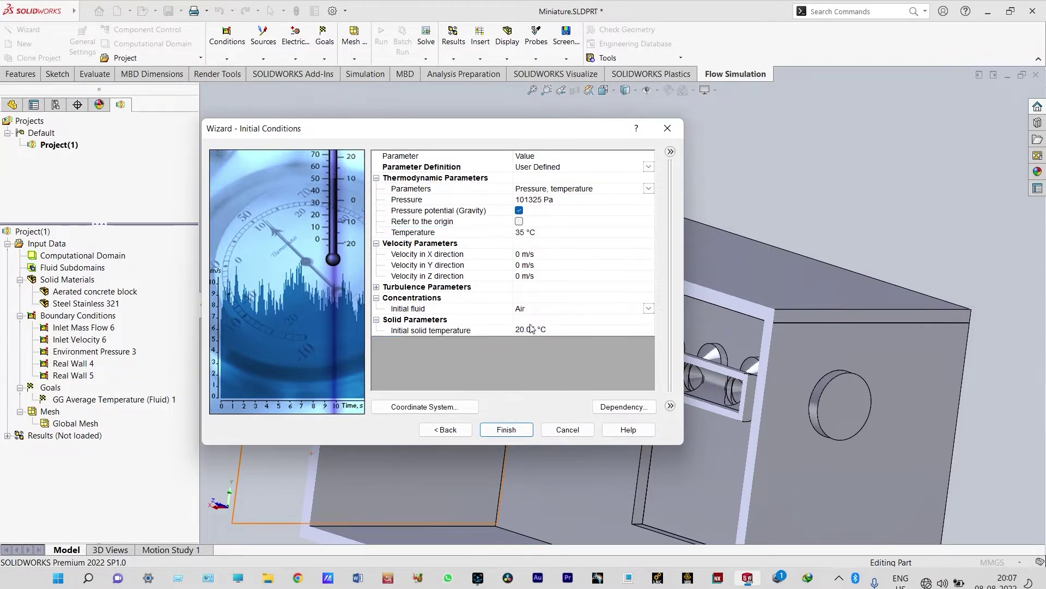
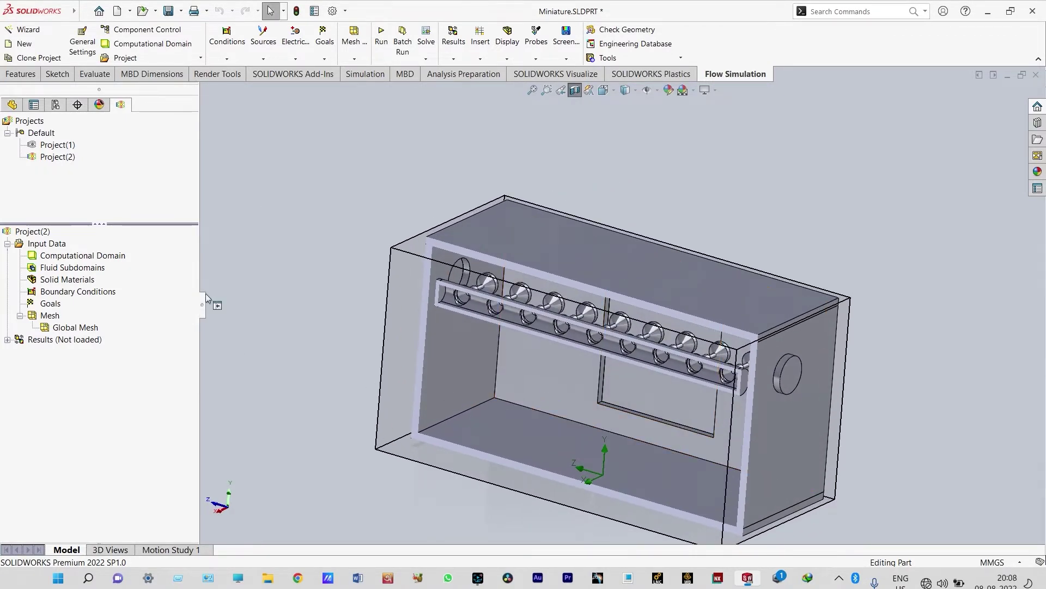
# - Hide the computational domain around the sectioned miniature
pyautogui.rightClick(114, 258)
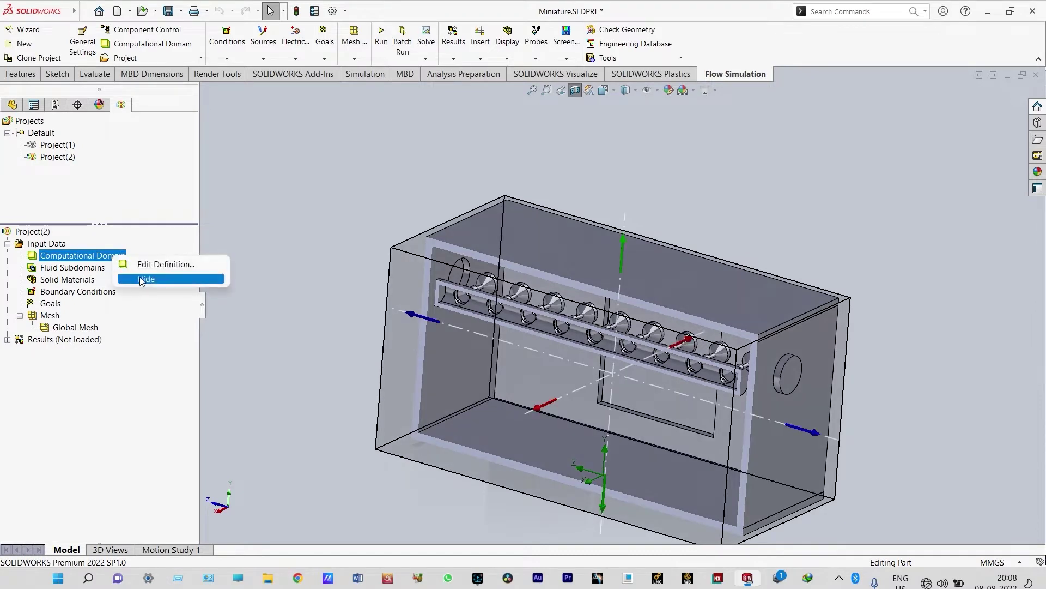
pyautogui.click(144, 279)
pyautogui.scroll(-3, 515, 295)
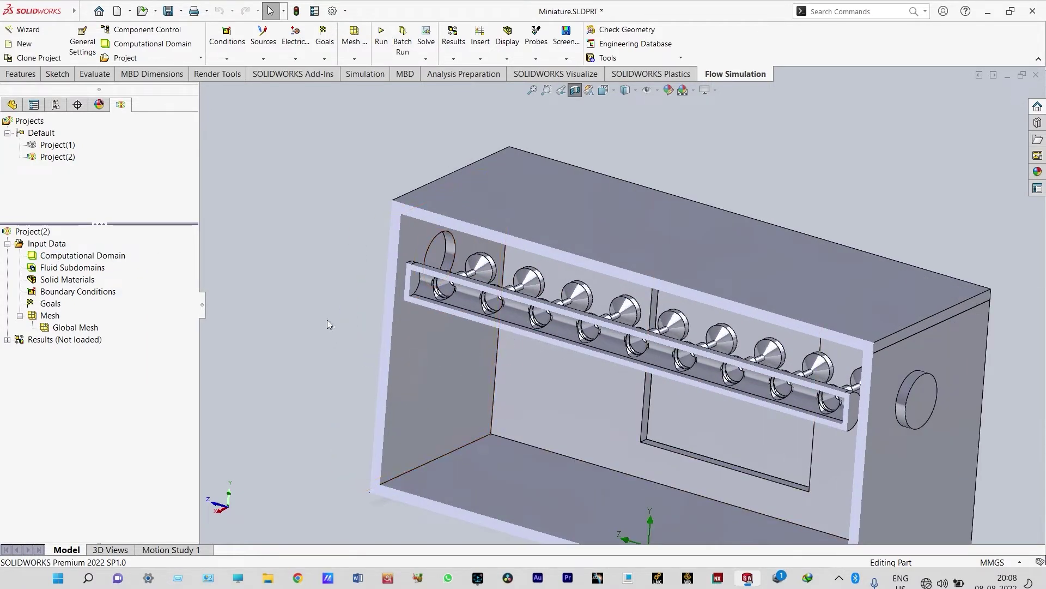
# - Start a new solid material and choose Aerated concrete block from the pre-defined Brick and Block building materials
pyautogui.rightClick(89, 281)
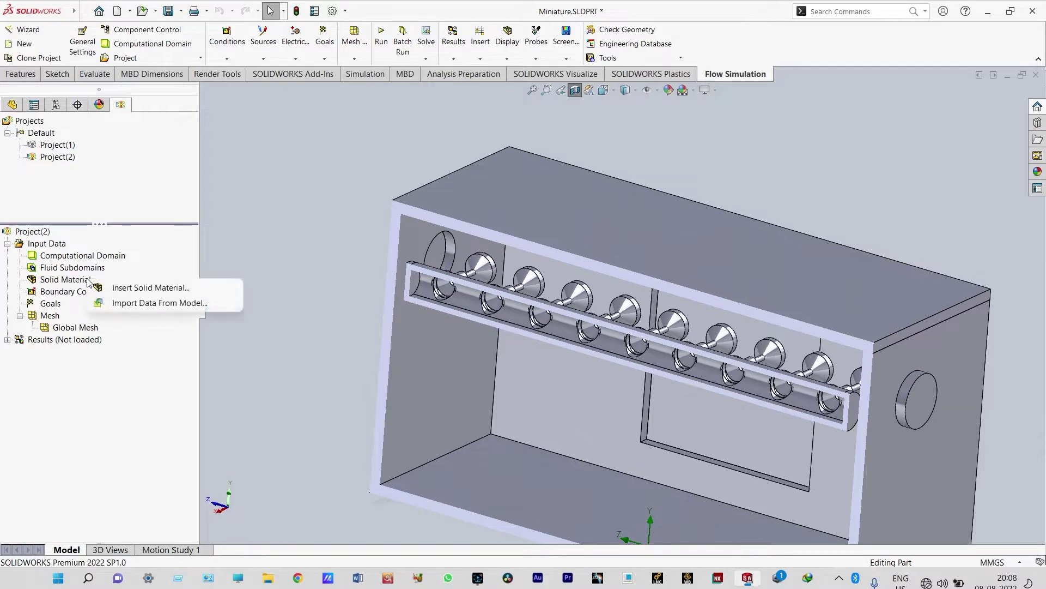
pyautogui.click(108, 288)
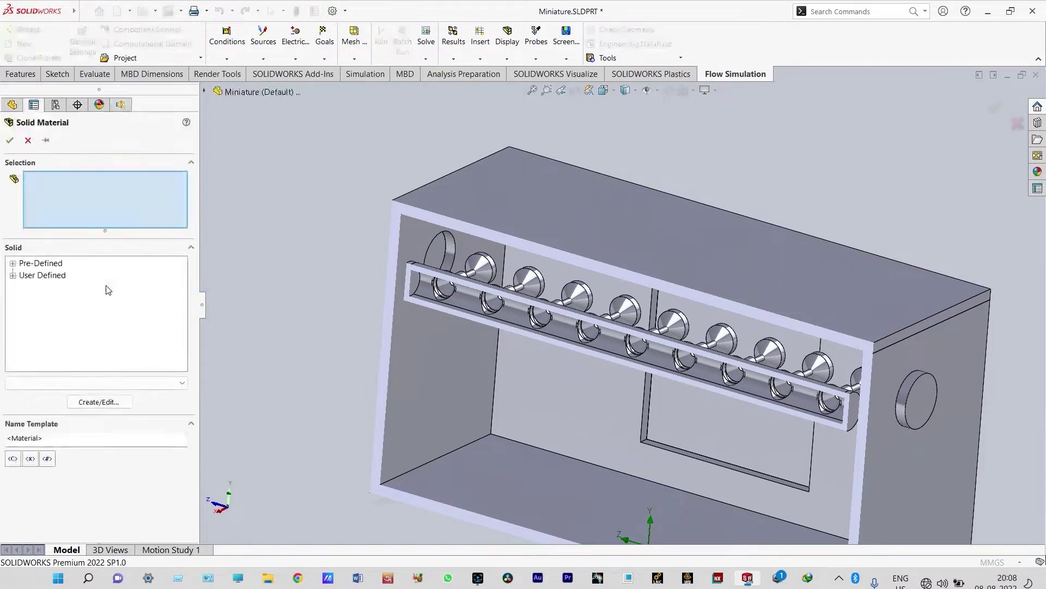
pyautogui.click(13, 264)
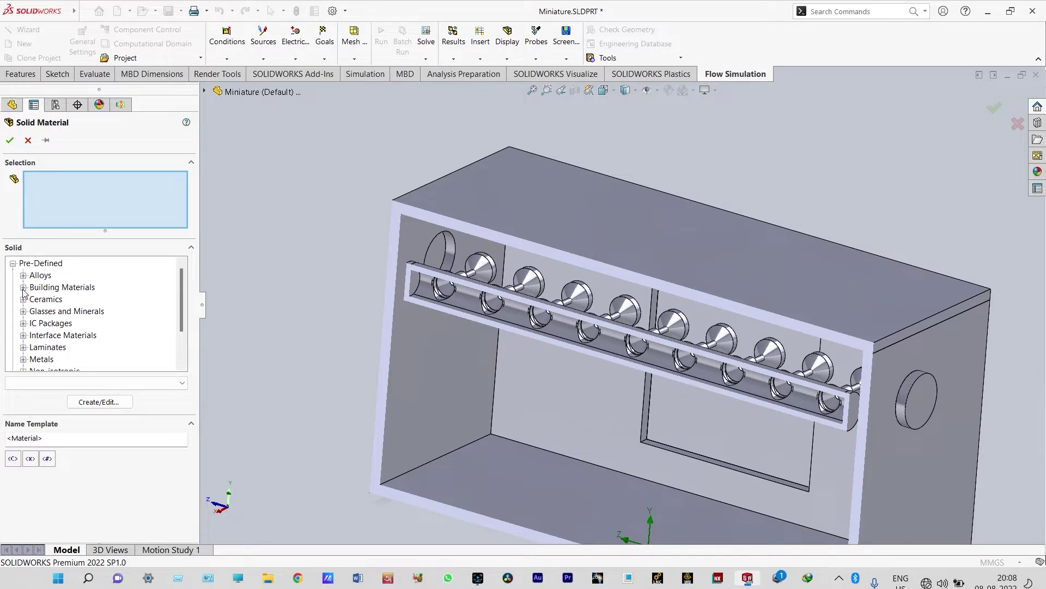
pyautogui.click(23, 289)
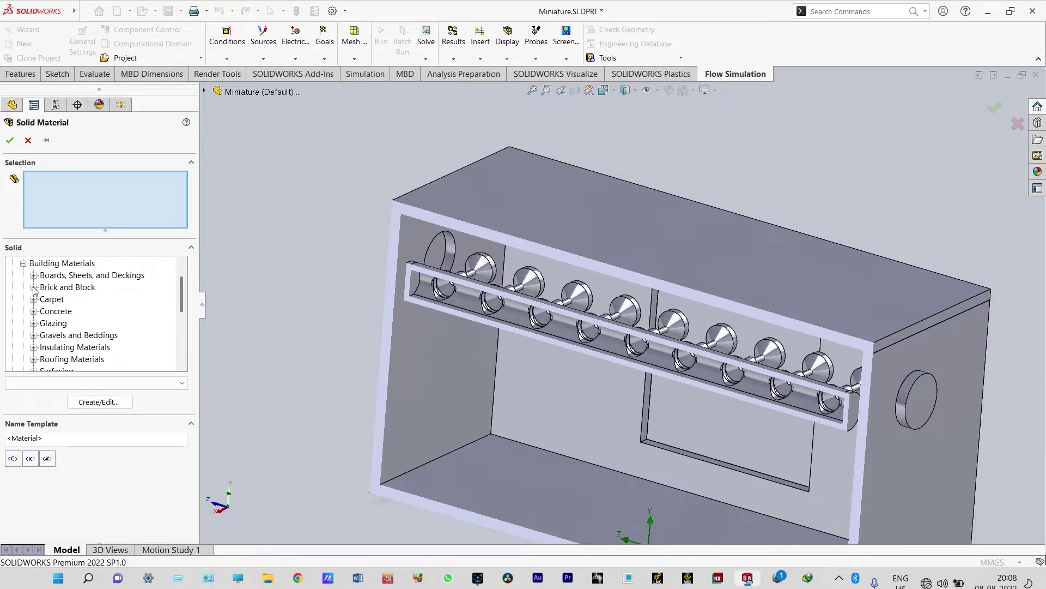
pyautogui.click(34, 287)
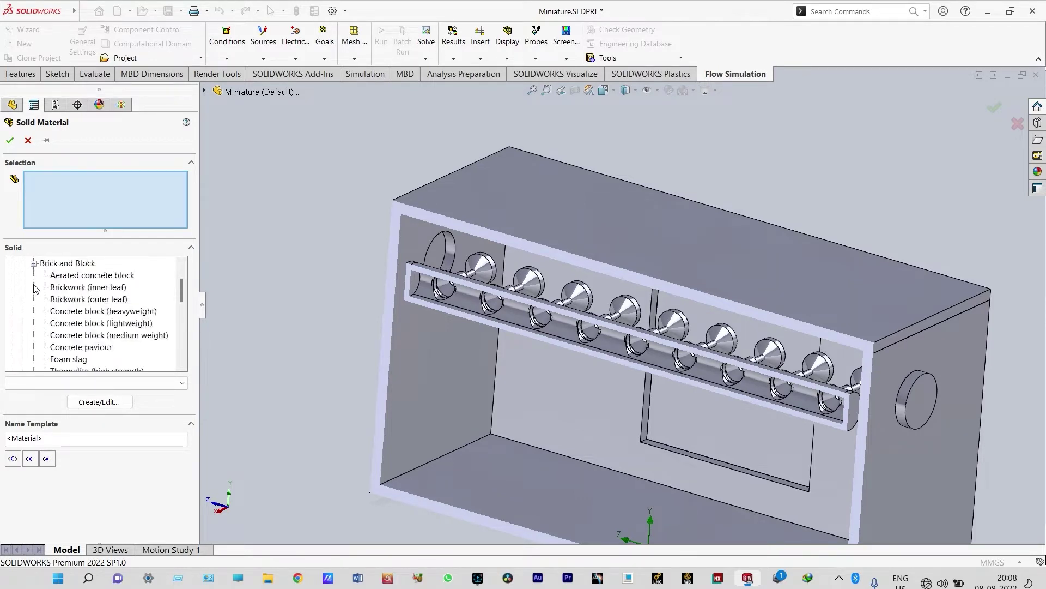
pyautogui.click(93, 279)
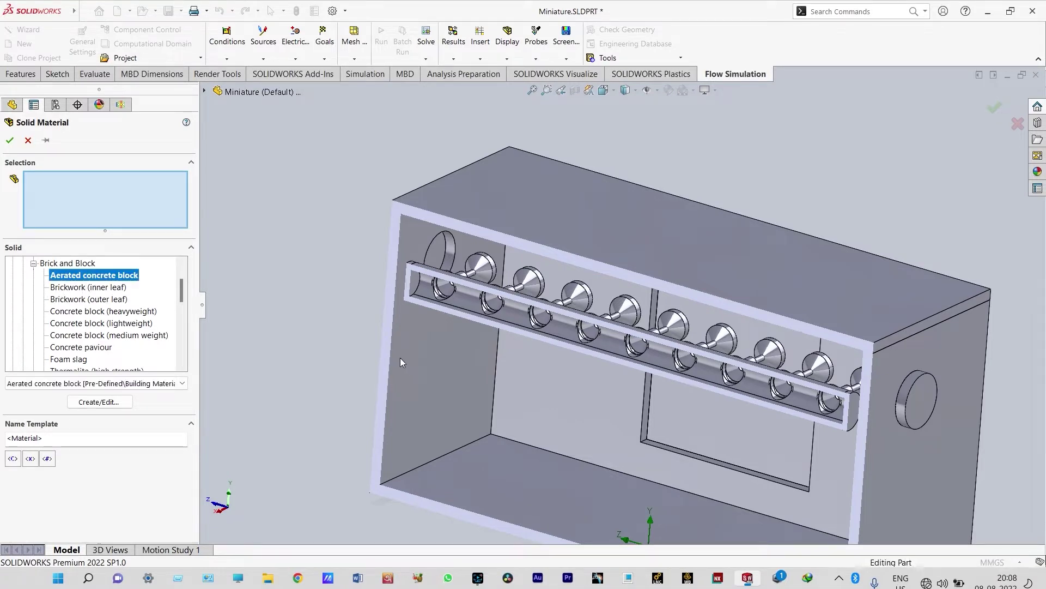
# - Assign the Aerated concrete block material to the roof, floor and wall bodies of the farm house
pyautogui.click(483, 207)
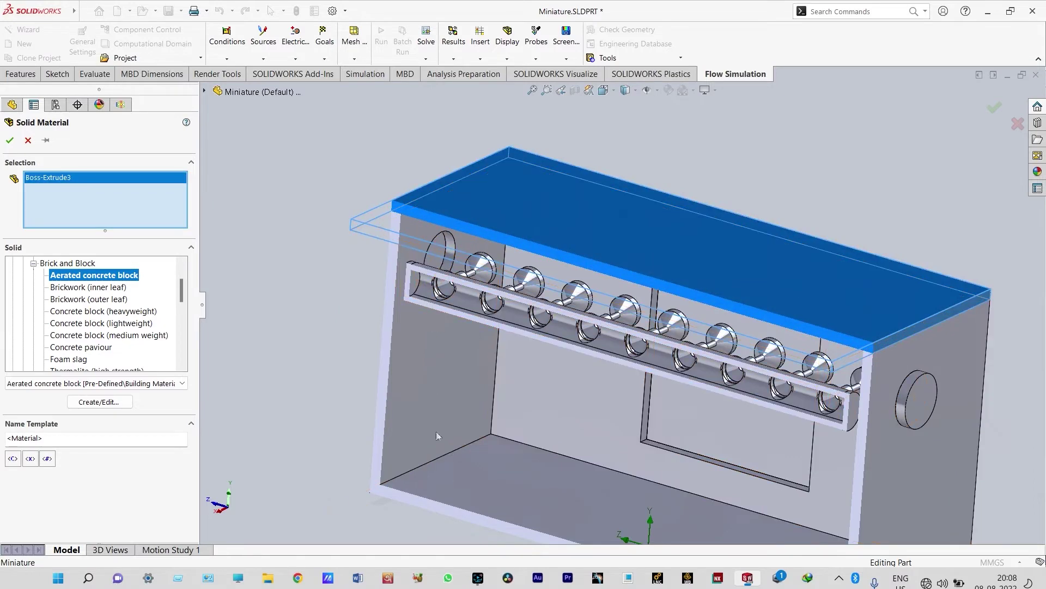
pyautogui.click(452, 475)
pyautogui.moveTo(368, 384); pyautogui.dragTo(430, 427, button='middle')
pyautogui.click(416, 346)
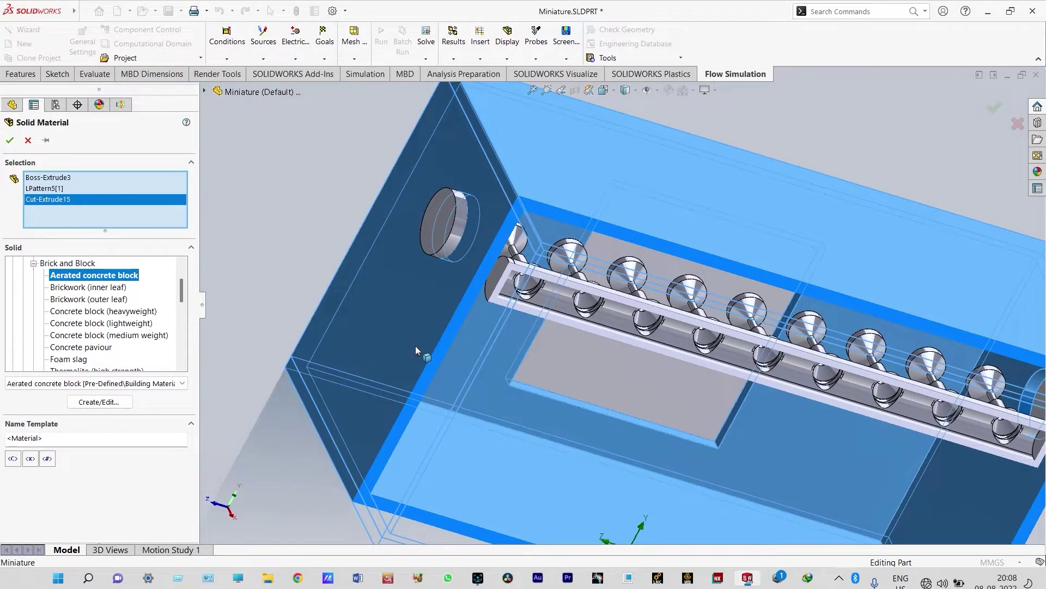
pyautogui.scroll(5, 416, 345)
pyautogui.moveTo(415, 346); pyautogui.dragTo(350, 299, button='middle')
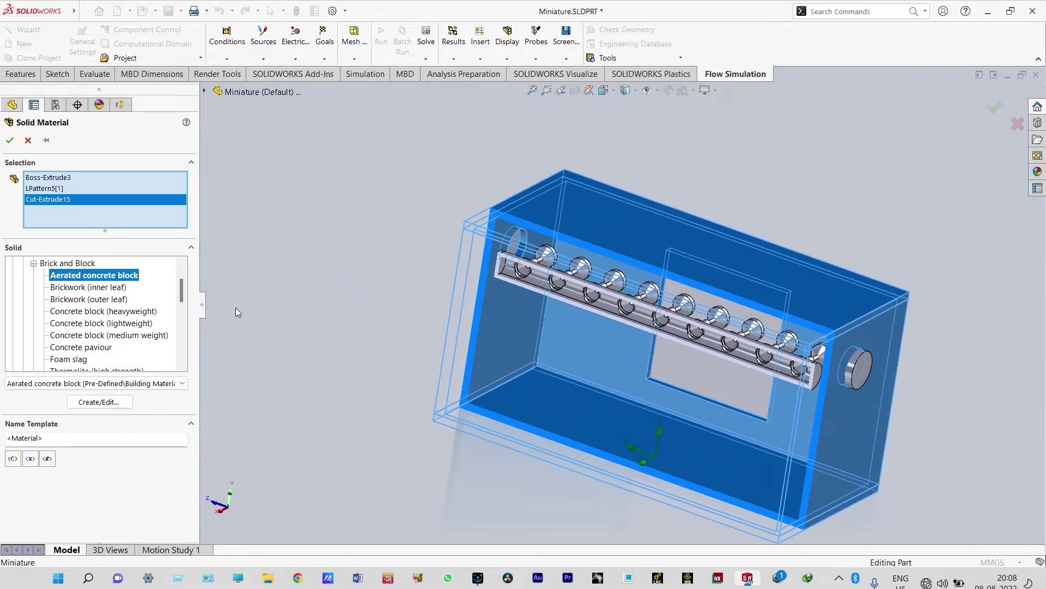
pyautogui.click(10, 141)
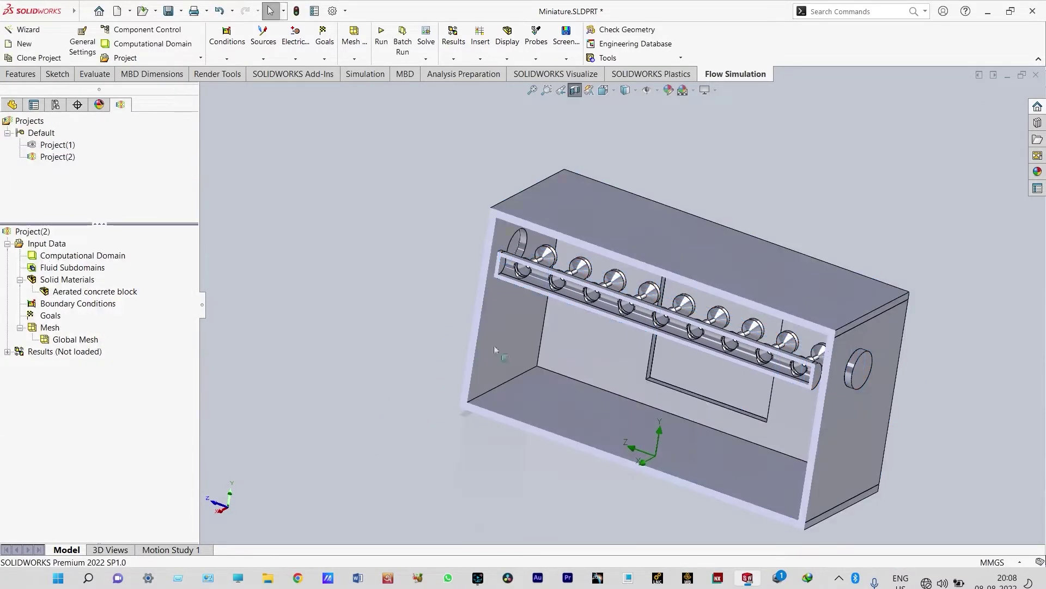
# - Start a second solid material and choose Steel Stainless 321 from the pre-defined Alloys
pyautogui.rightClick(76, 281)
pyautogui.click(112, 293)
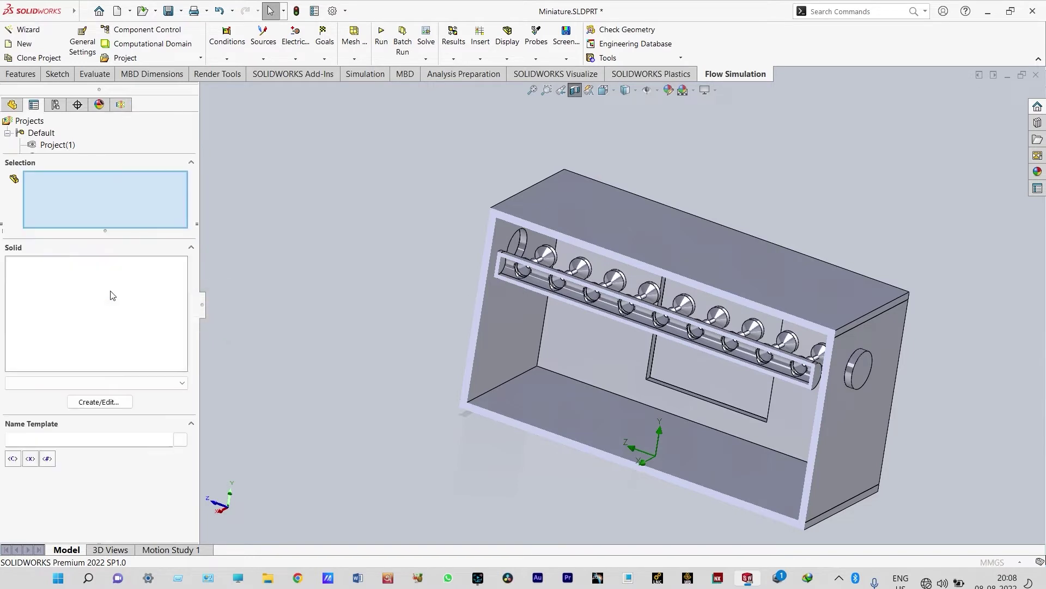
pyautogui.click(12, 264)
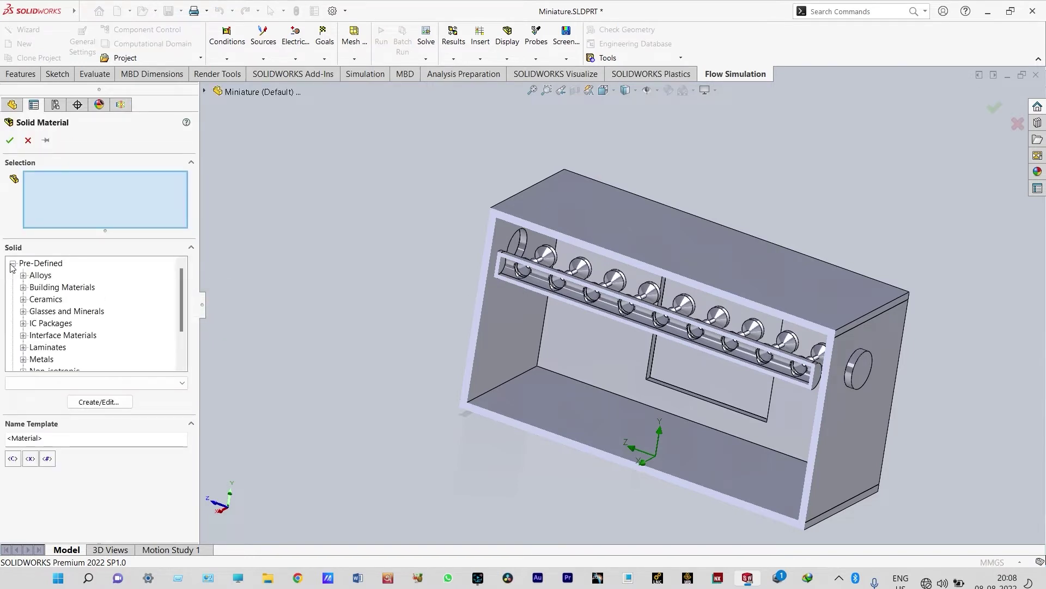
pyautogui.click(23, 275)
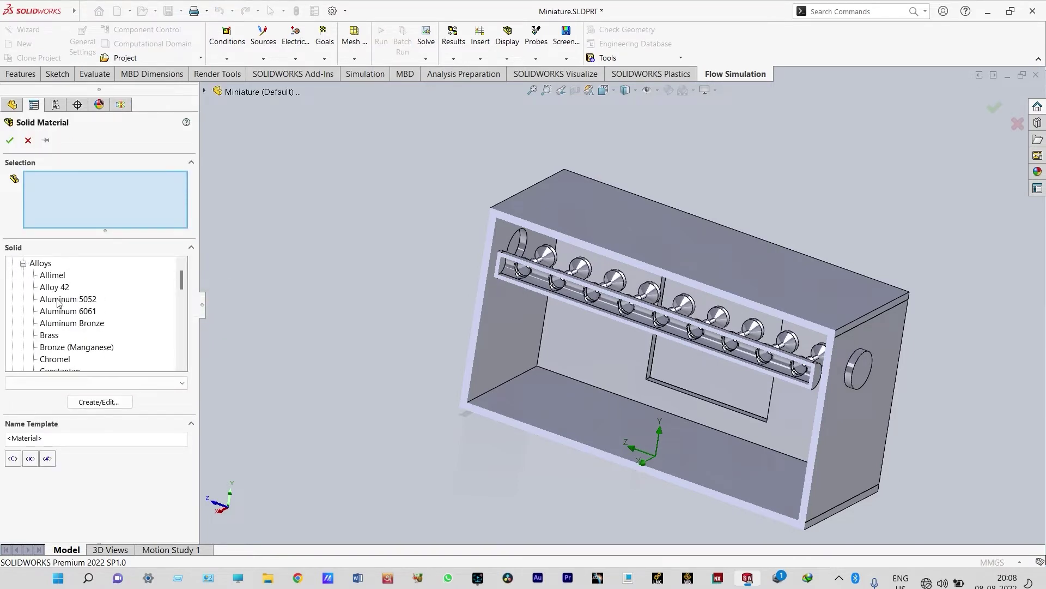
pyautogui.scroll(-12, 73, 343)
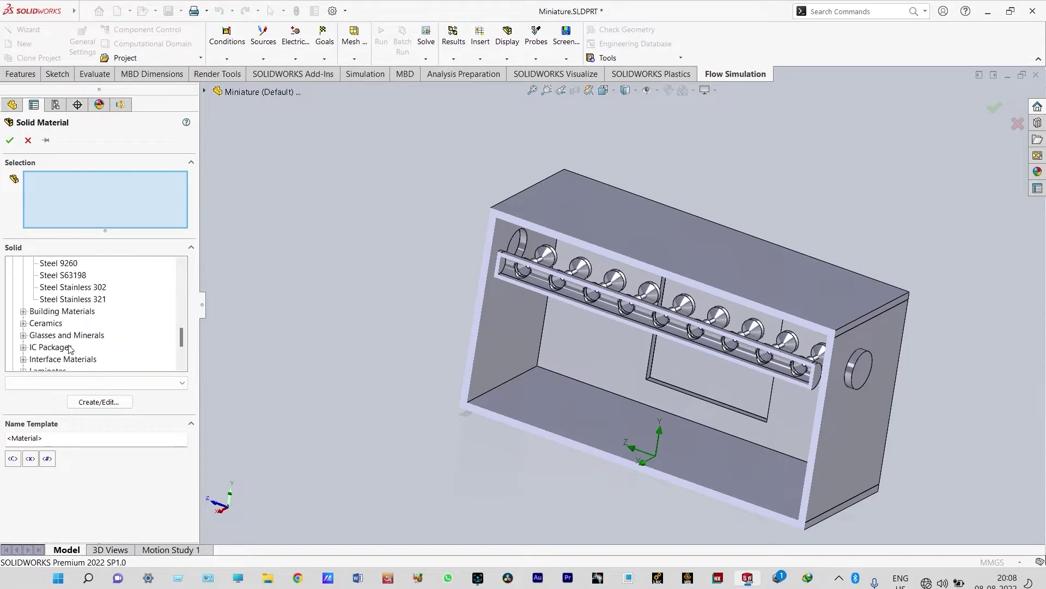
pyautogui.click(80, 300)
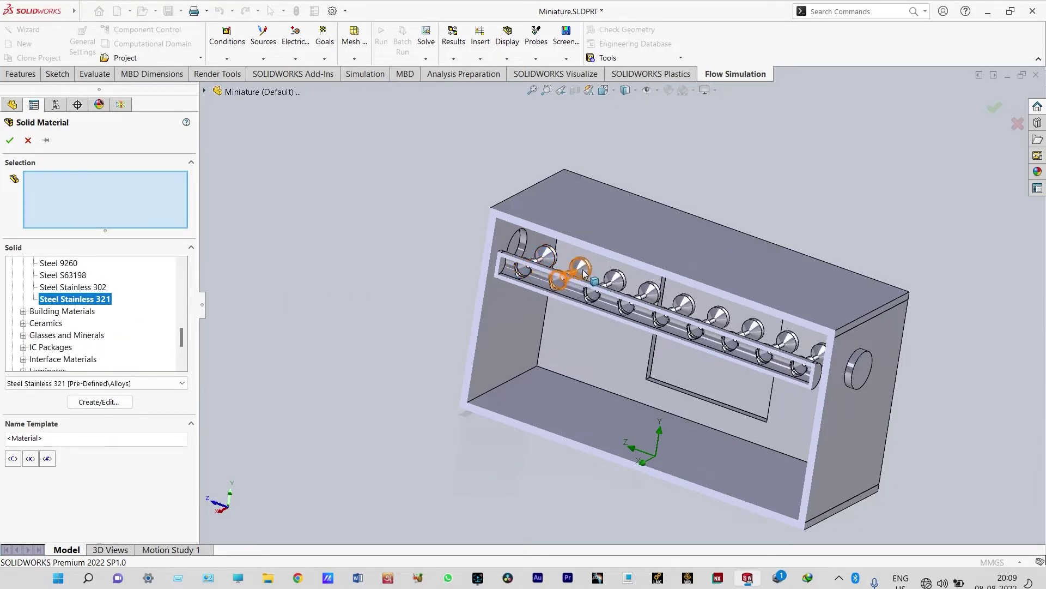
# - Select all nine sprinkler nozzles along the pipe as bodies for the Steel Stainless 321 material
pyautogui.click(549, 262)
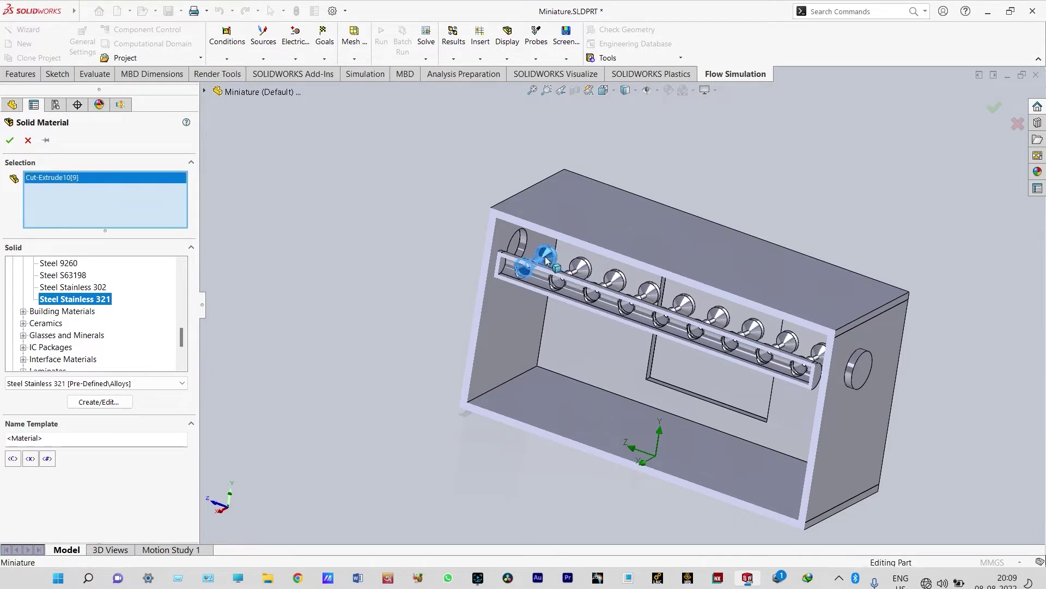
pyautogui.click(580, 275)
pyautogui.click(614, 279)
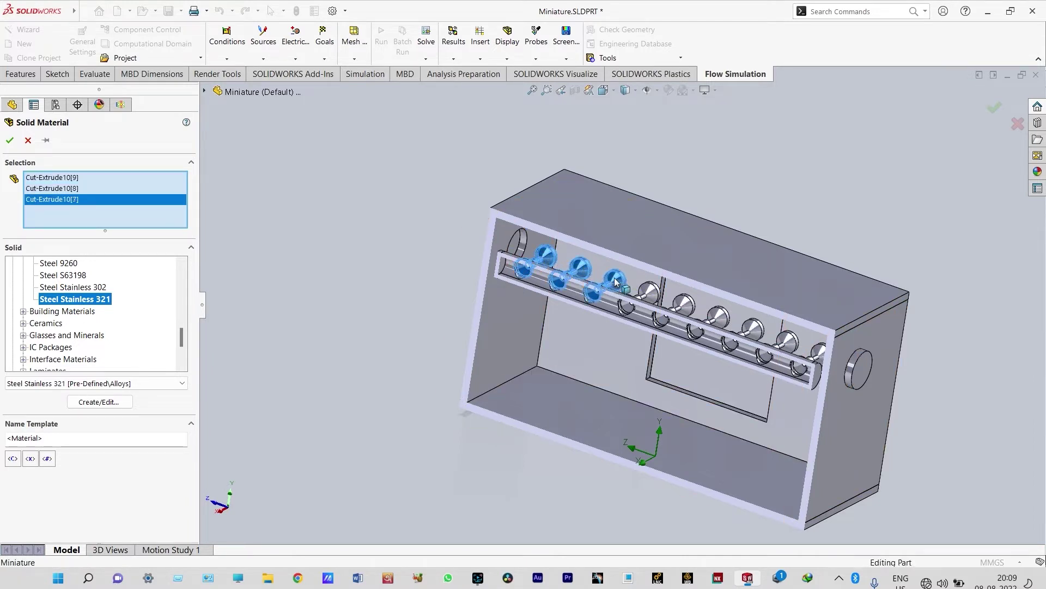
pyautogui.click(647, 297)
pyautogui.click(680, 303)
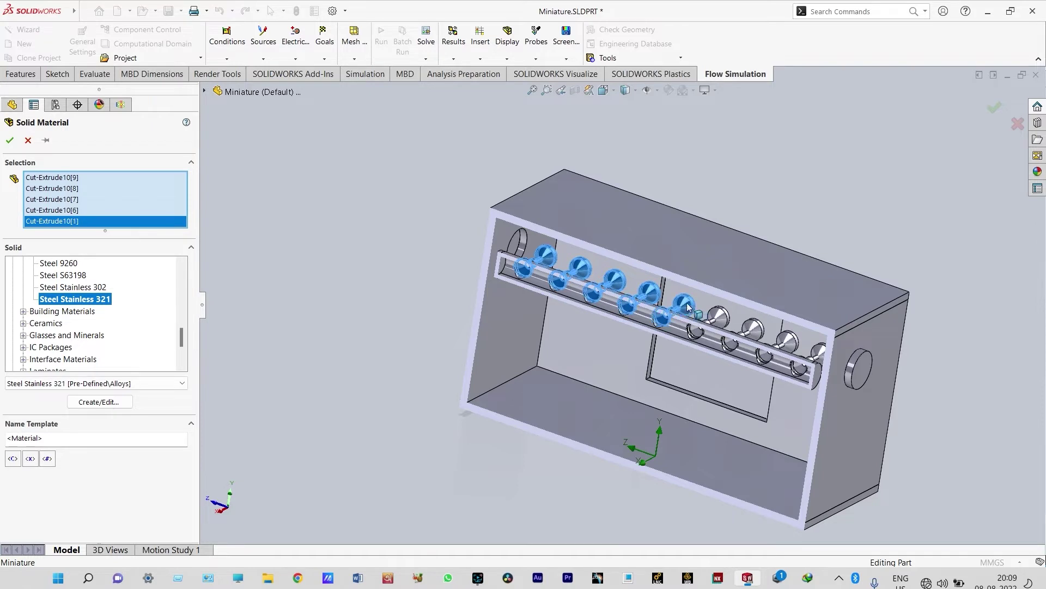
pyautogui.click(719, 317)
pyautogui.click(752, 327)
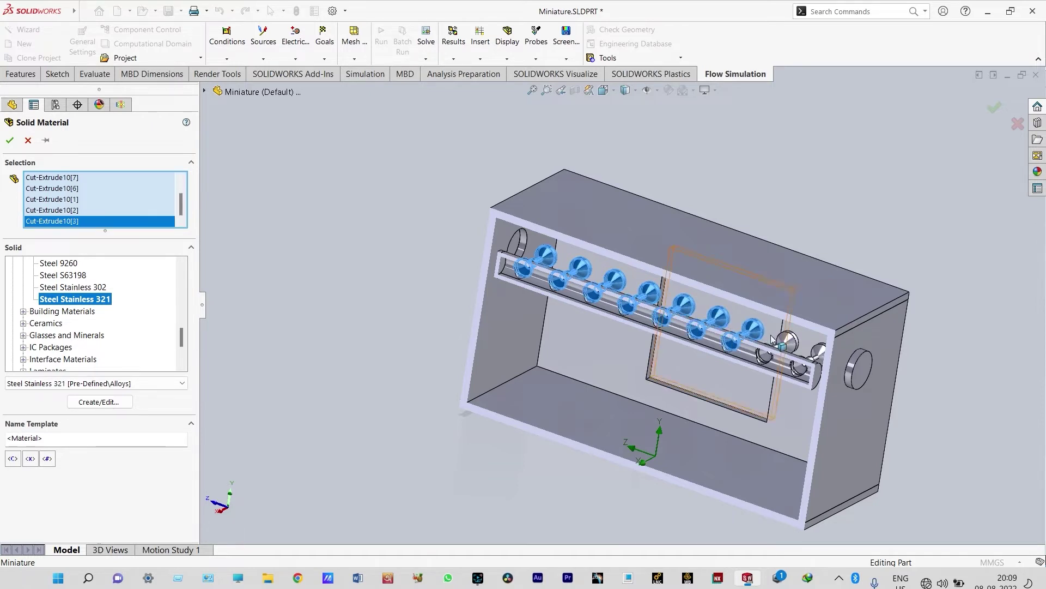
pyautogui.click(787, 340)
pyautogui.click(808, 361)
pyautogui.scroll(-3, 760, 373)
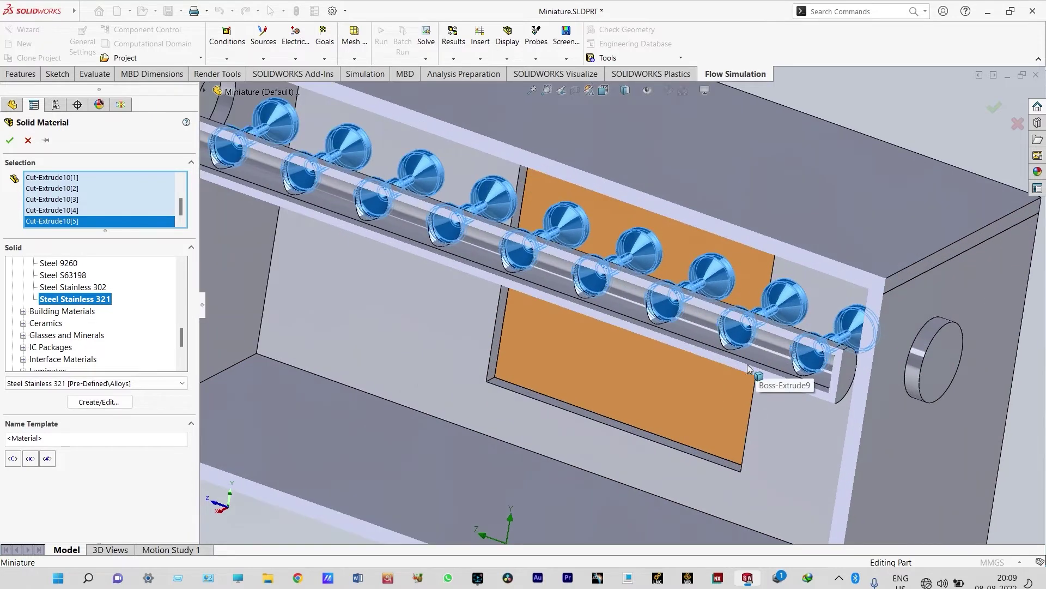
pyautogui.click(750, 369)
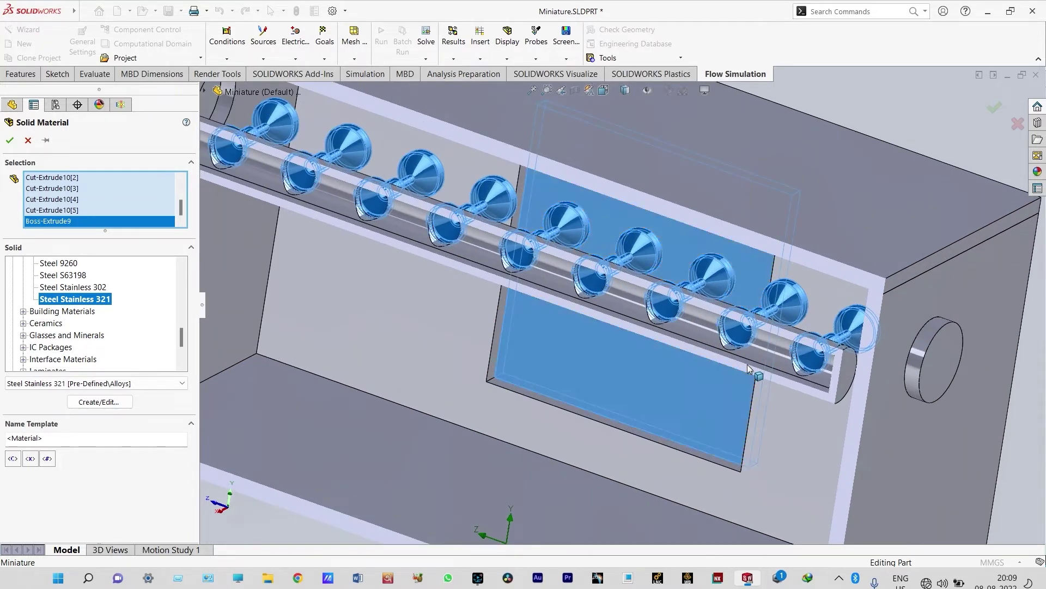
pyautogui.click(715, 408)
pyautogui.click(714, 408)
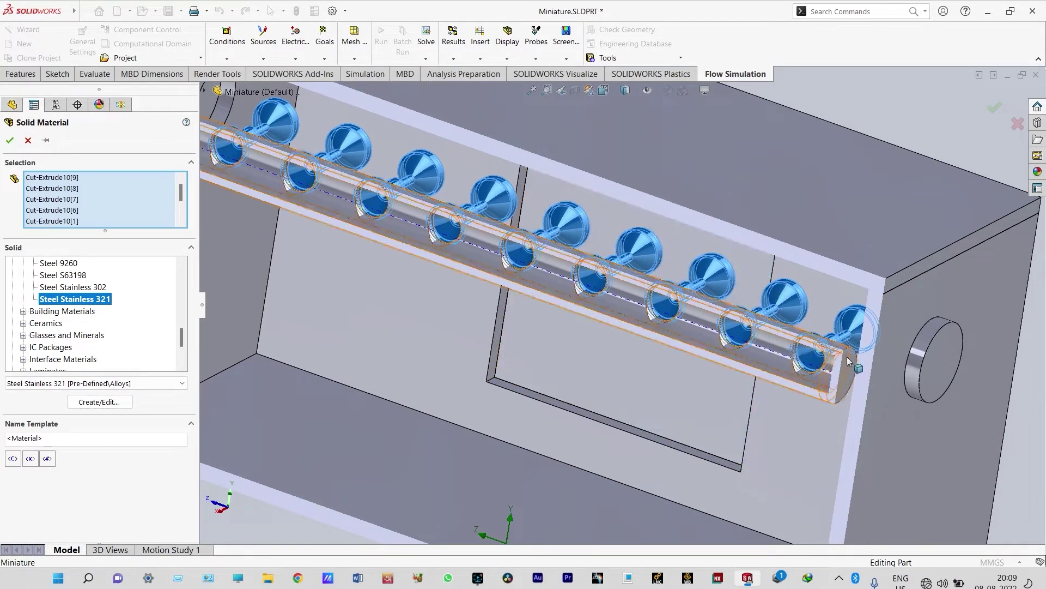
# - Add the sprinkler pipe to the Steel Stainless 321 selection and apply the material
pyautogui.click(828, 343)
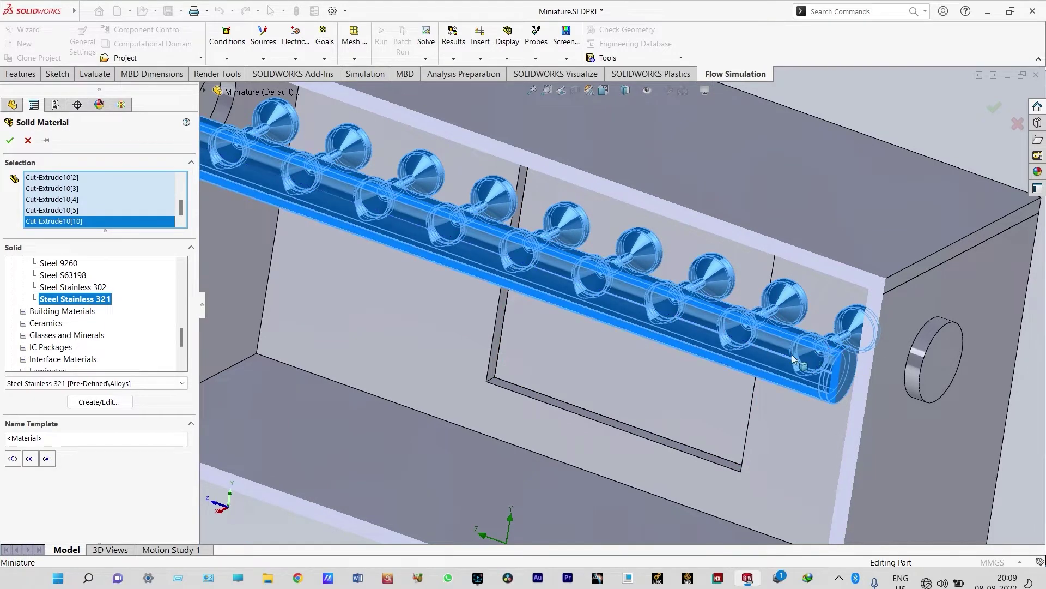
pyautogui.press('f')
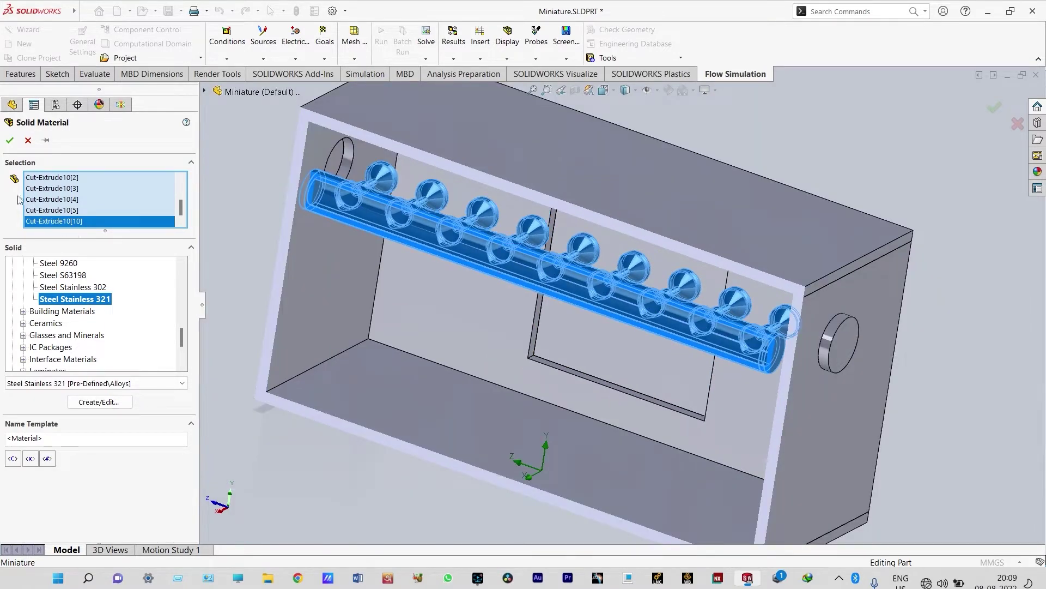
pyautogui.click(10, 140)
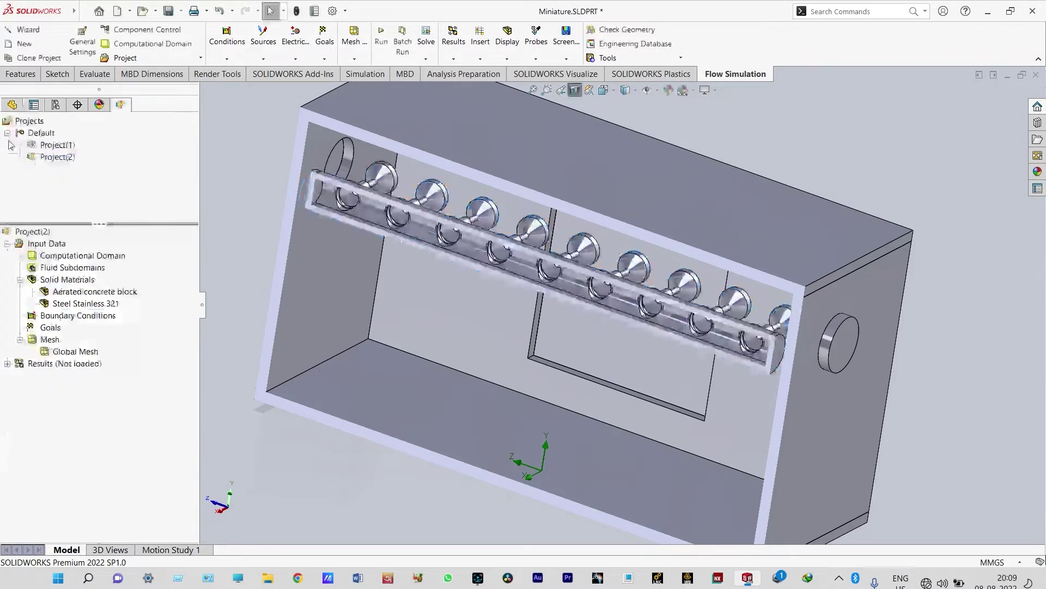
# - Start an inlet mass flow boundary condition on the inner face of the lid closing the sprinkler pipe's end near the round wall opening
pyautogui.scroll(3, 312, 290)
pyautogui.moveTo(312, 290); pyautogui.dragTo(305, 256, button='middle')
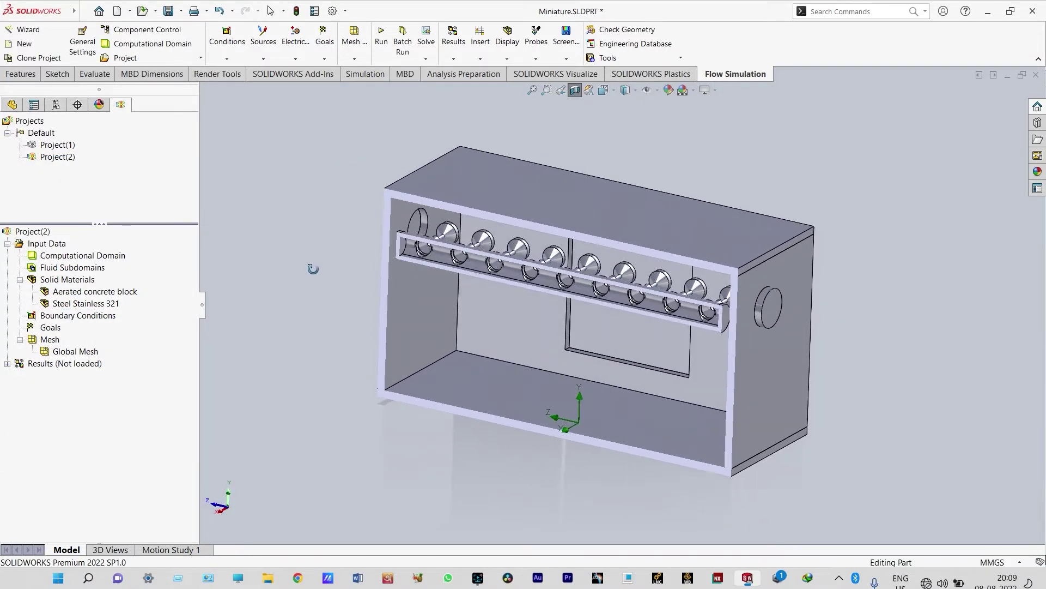
pyautogui.rightClick(91, 319)
pyautogui.click(109, 323)
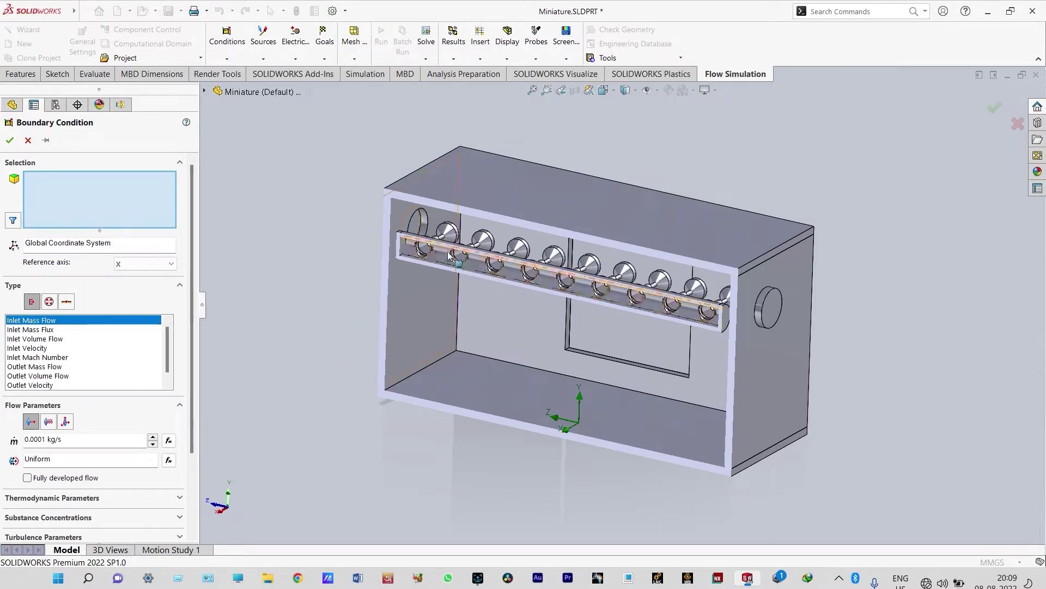
pyautogui.scroll(-5, 413, 260)
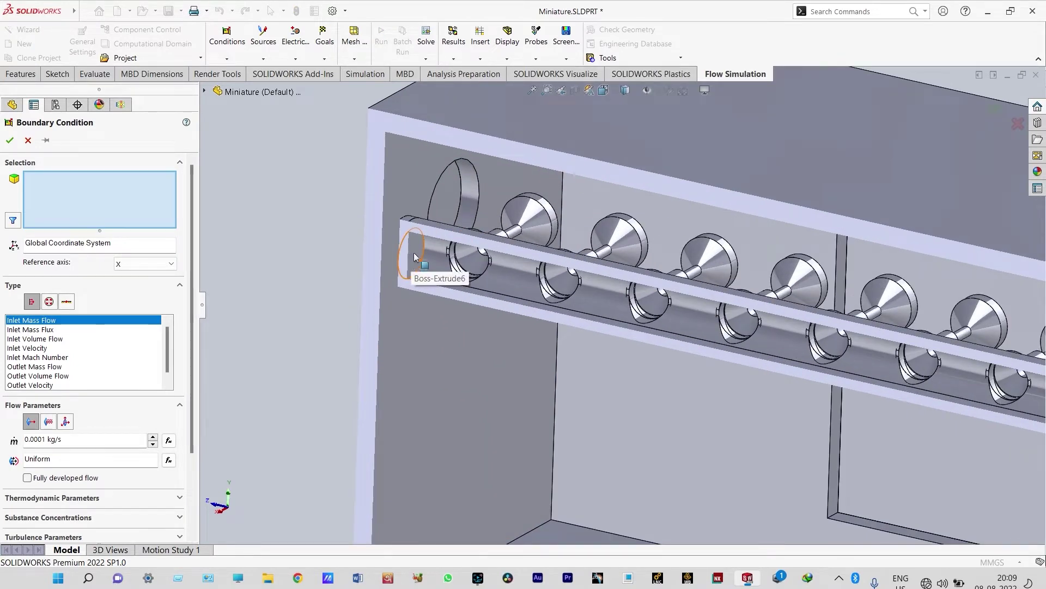
pyautogui.click(415, 256)
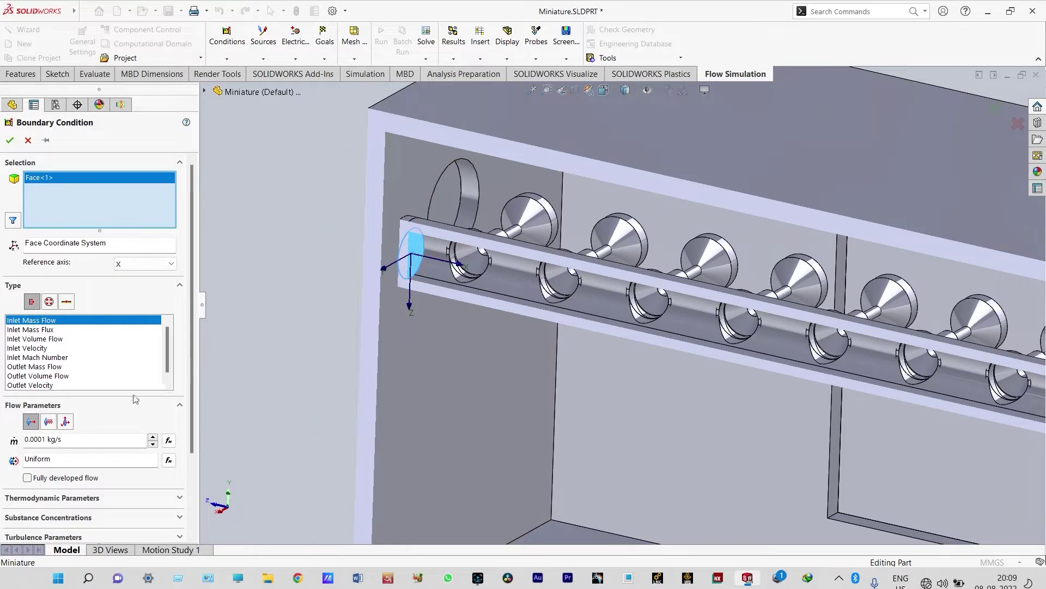
# - Set the inlet mass flow rate to 0.02 kg/s
pyautogui.click(42, 438)
pyautogui.press('BackSpace')
pyautogui.press('BackSpace')
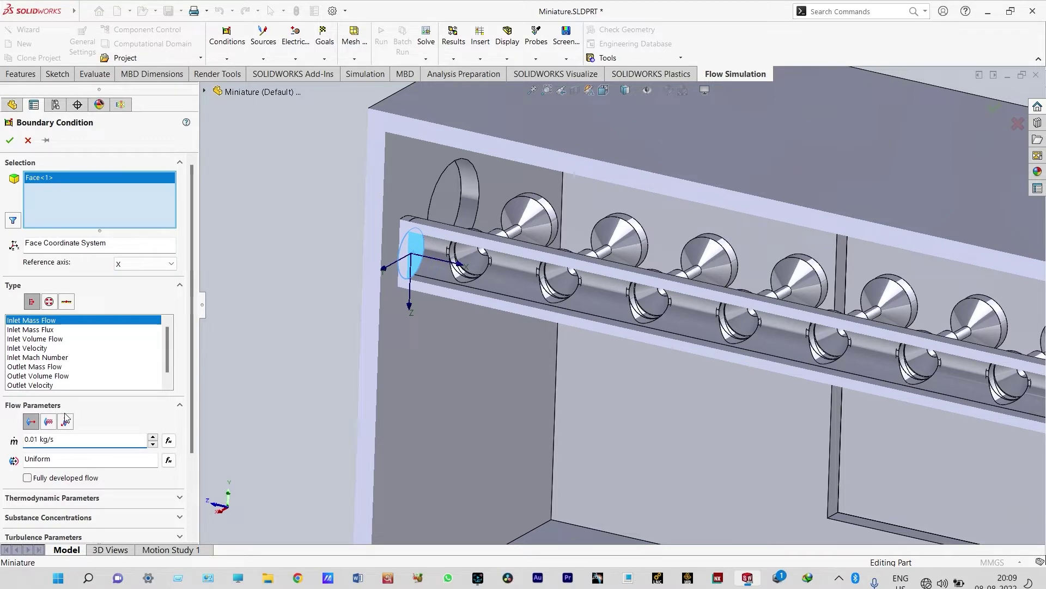
pyautogui.write('2')
# - Set the inlet's thermodynamic temperature to 10 °C and its substance to Water
pyautogui.click(96, 499)
pyautogui.scroll(-1, 196, 419)
pyautogui.scroll(-2, 197, 418)
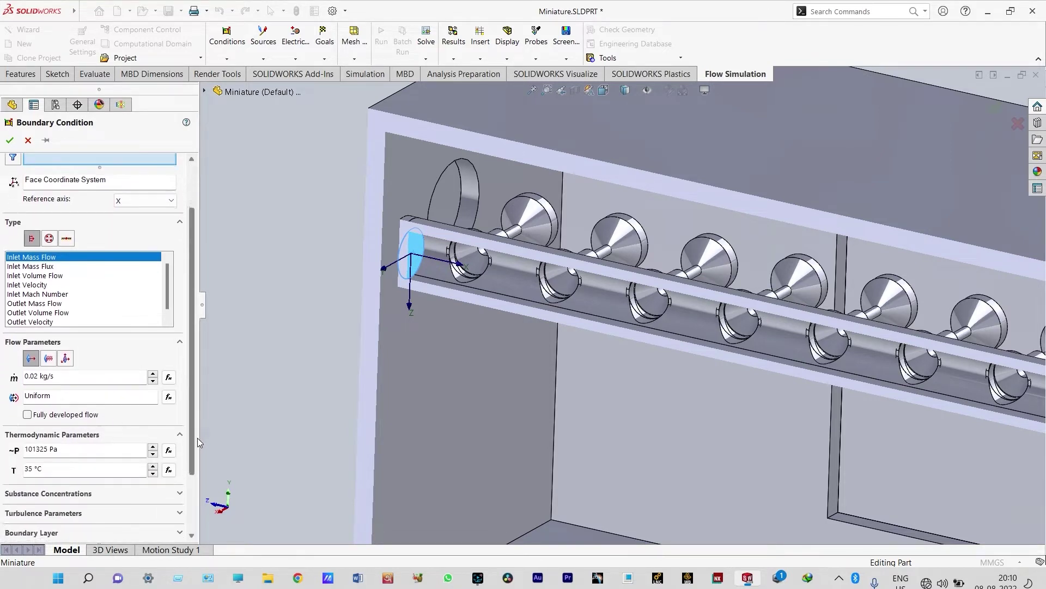
pyautogui.doubleClick(32, 473)
pyautogui.write('10')
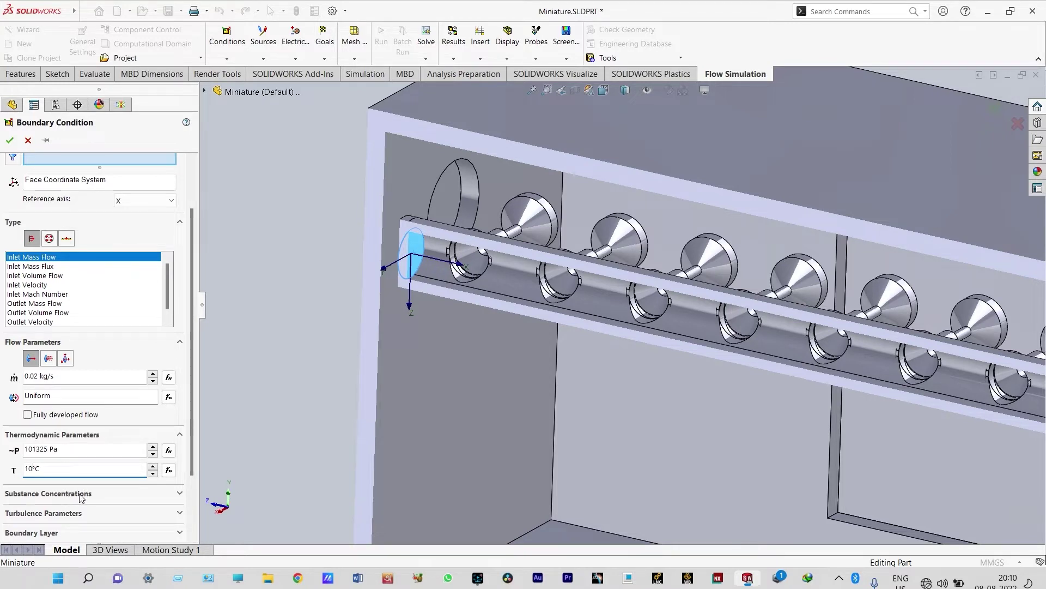
pyautogui.click(180, 495)
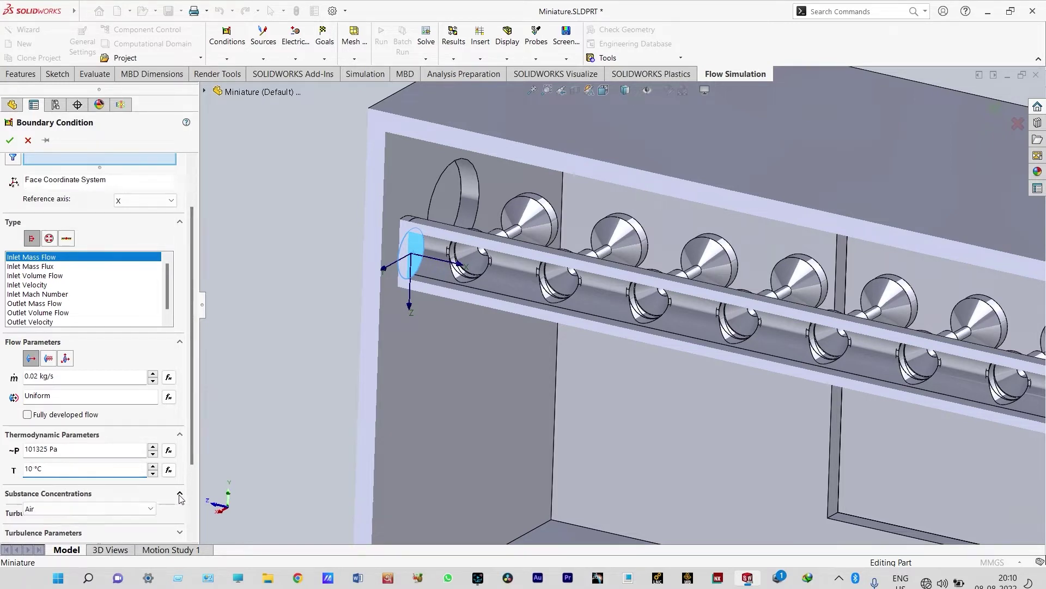
pyautogui.click(149, 509)
pyautogui.click(77, 531)
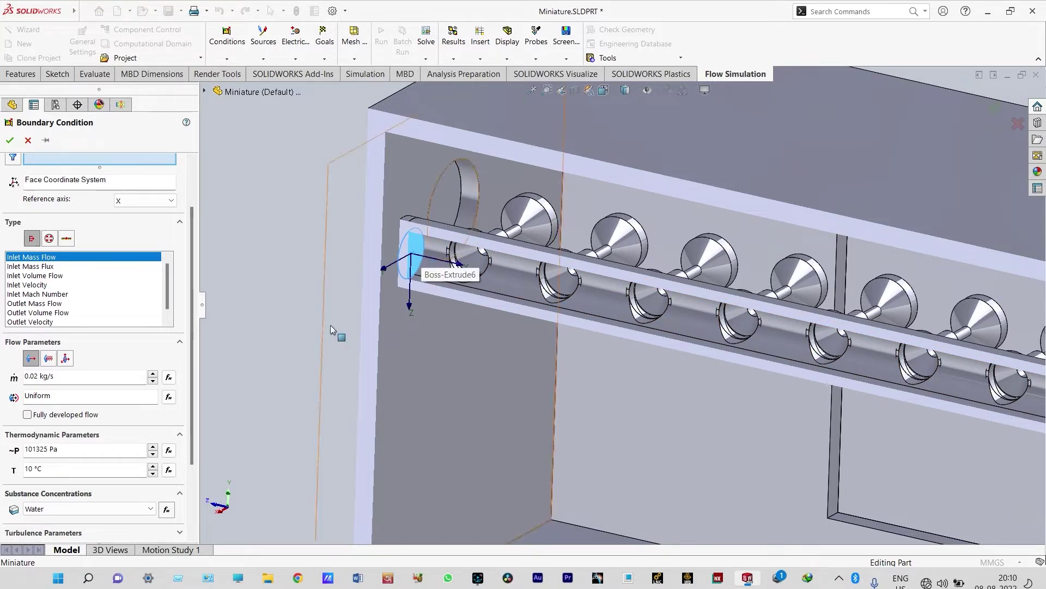
# - Set the water inlet's thermodynamic pressure to 251325 Pa and apply the inlet mass flow condition
pyautogui.moveTo(24, 449); pyautogui.dragTo(33, 449)
pyautogui.write('25')
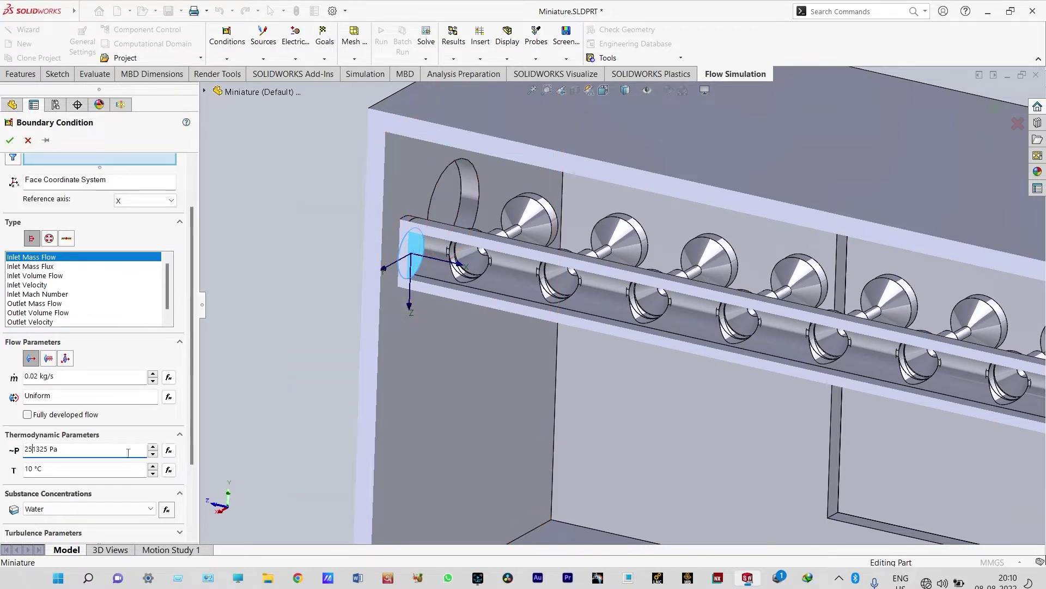
pyautogui.click(9, 141)
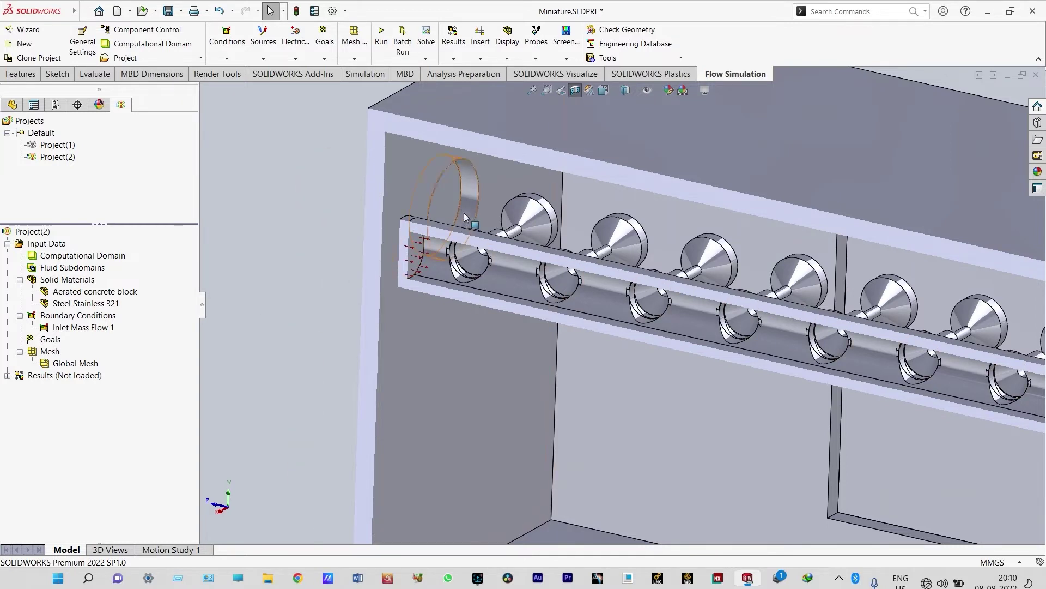
# - Add a 10 m/s inlet velocity boundary condition for air on the inner face of the lid closing the round opening beside the water inlet
pyautogui.rightClick(73, 317)
pyautogui.click(106, 325)
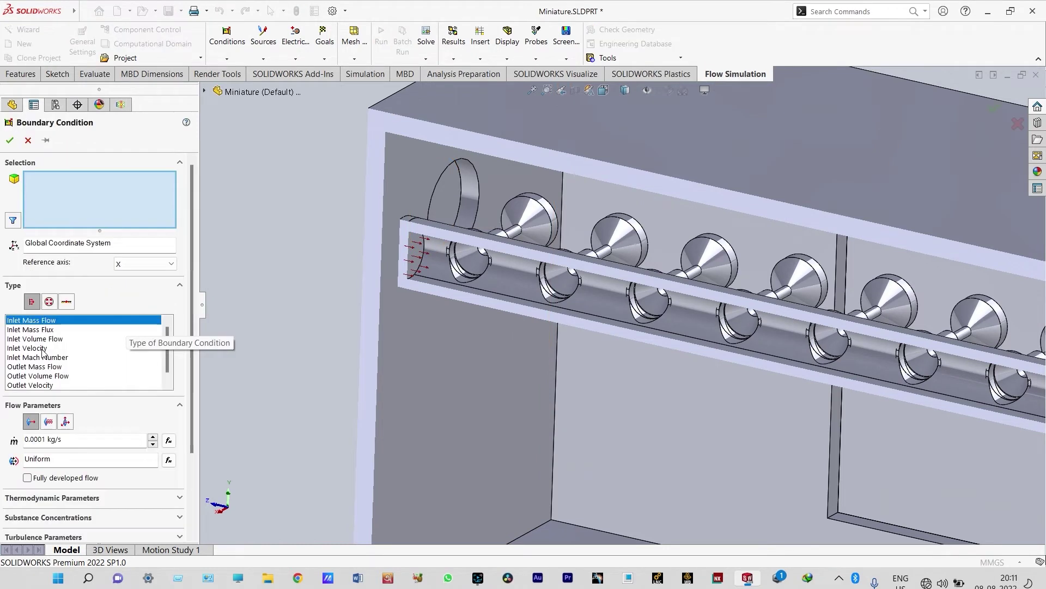
pyautogui.click(43, 348)
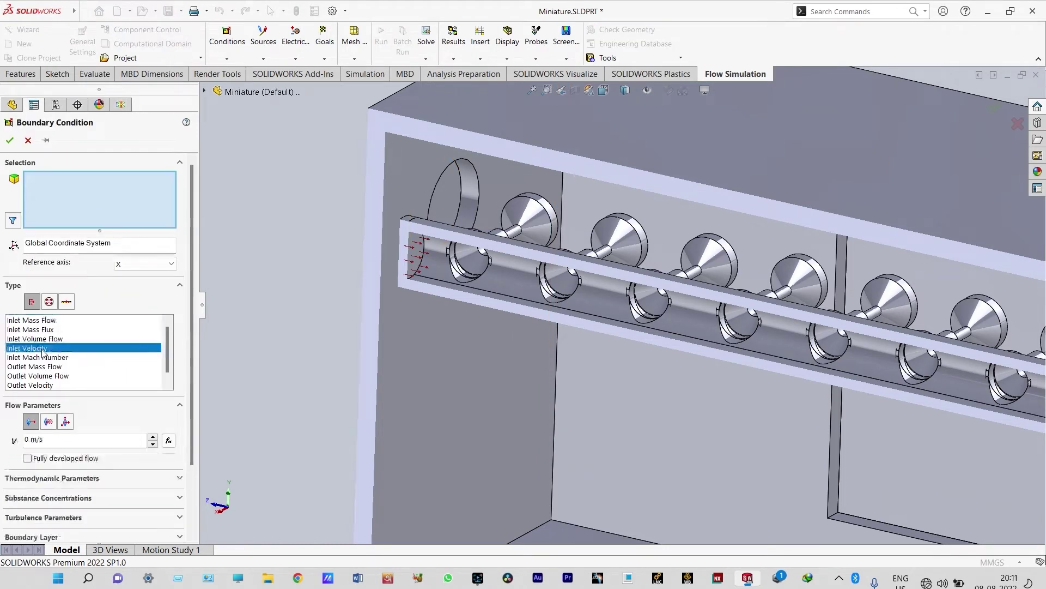
pyautogui.click(448, 188)
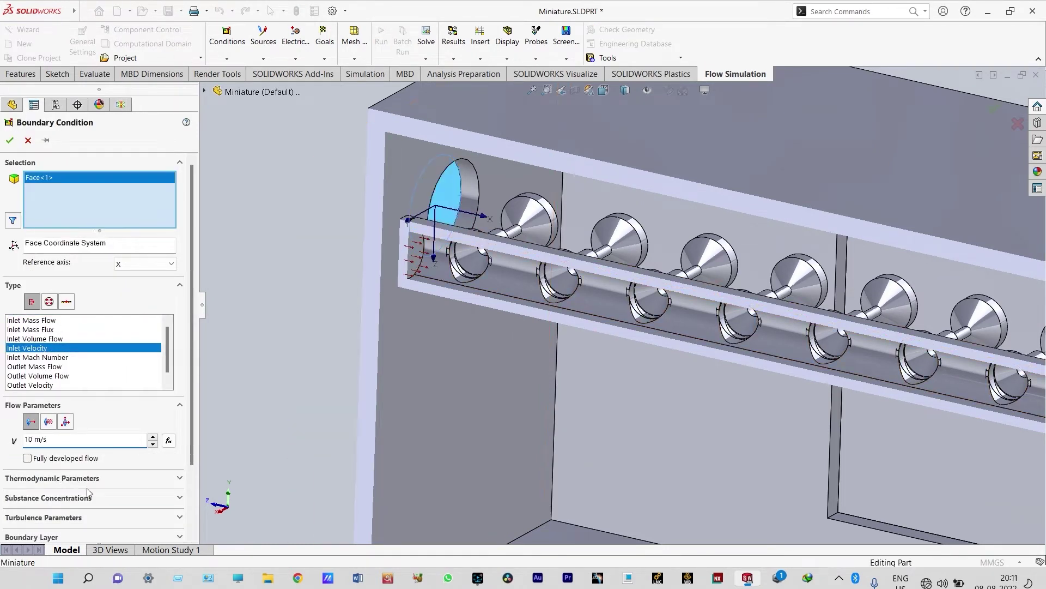
pyautogui.click(180, 479)
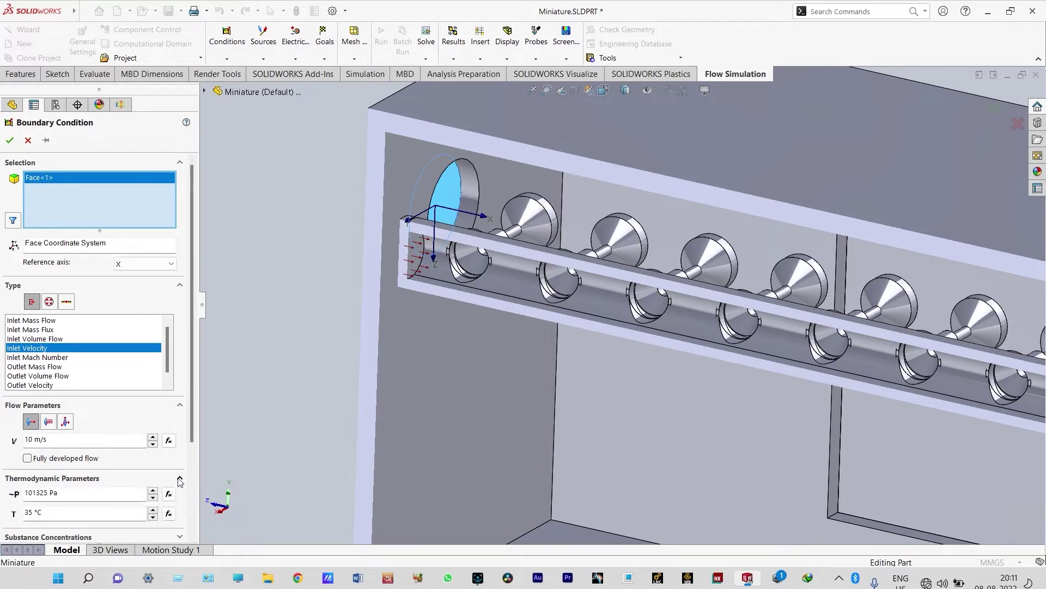
pyautogui.moveTo(192, 423); pyautogui.dragTo(196, 498)
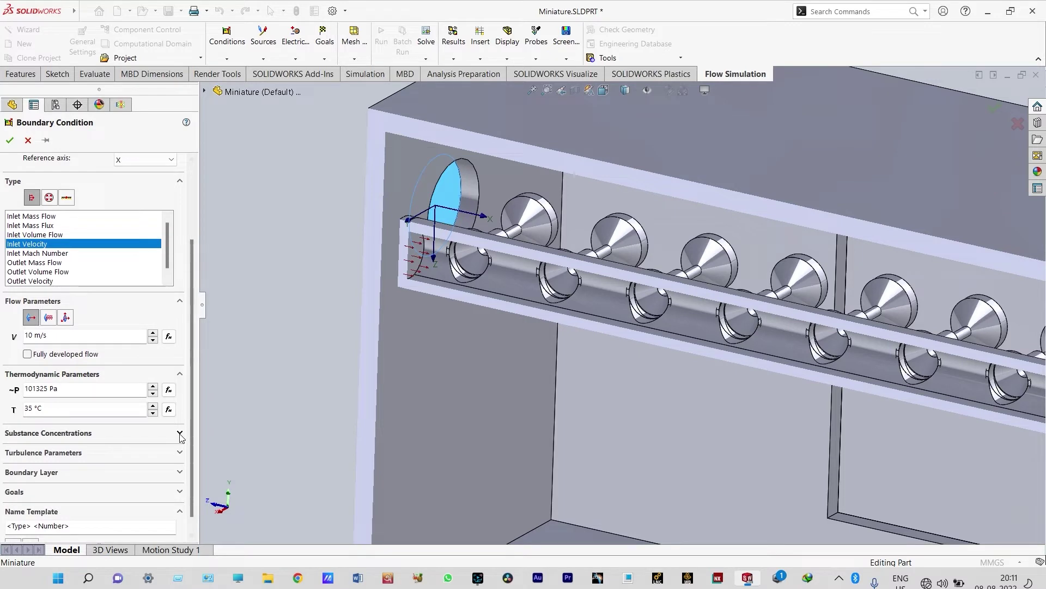
pyautogui.click(180, 435)
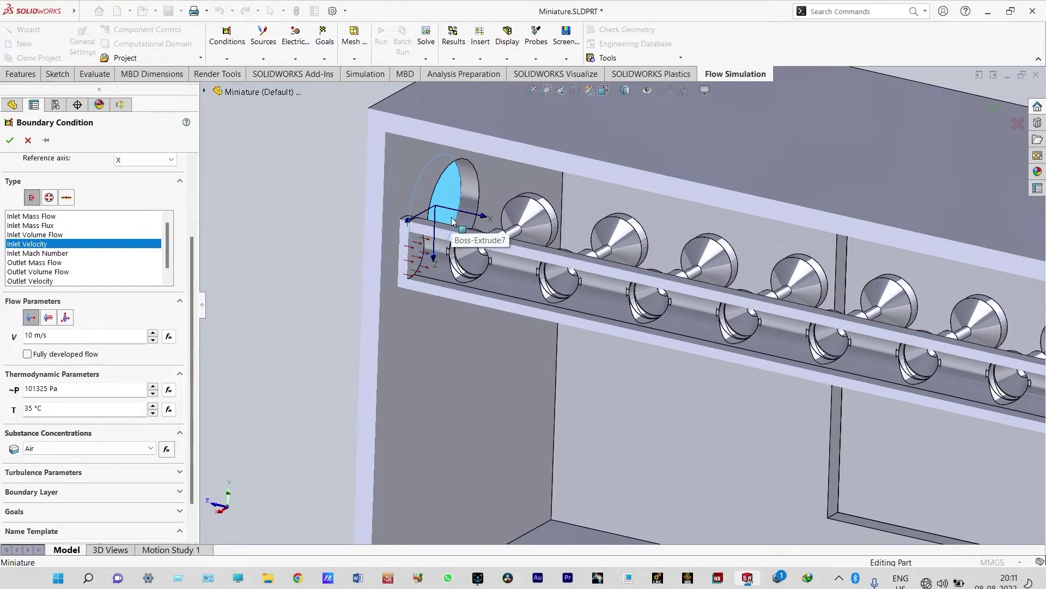
pyautogui.click(11, 141)
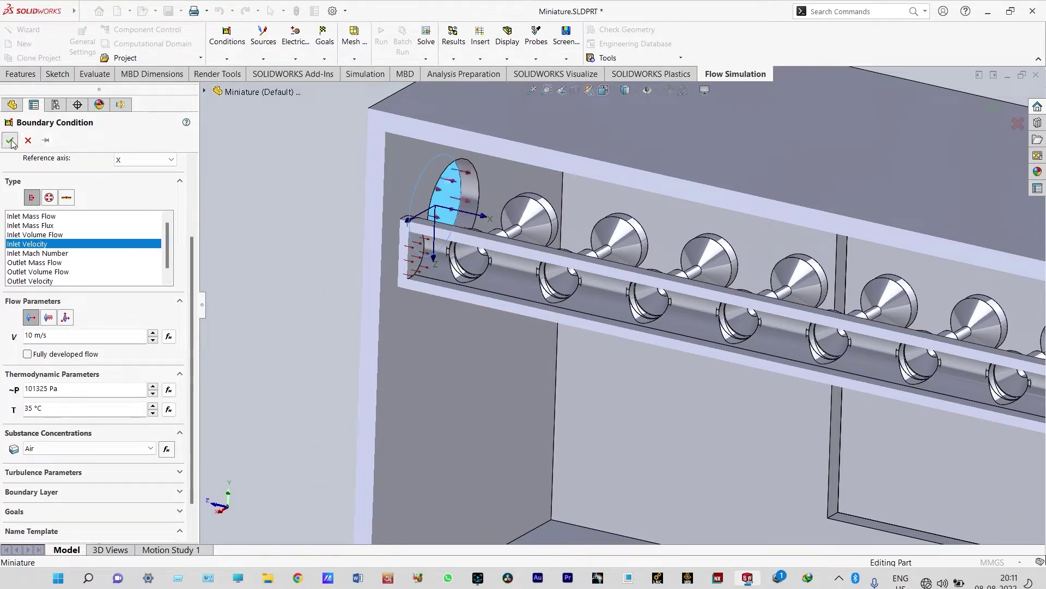
# - Add an environment pressure boundary condition on the inner lid faces of the rectangular rear opening and the round opening in the opposite end wall
pyautogui.scroll(3, 310, 253)
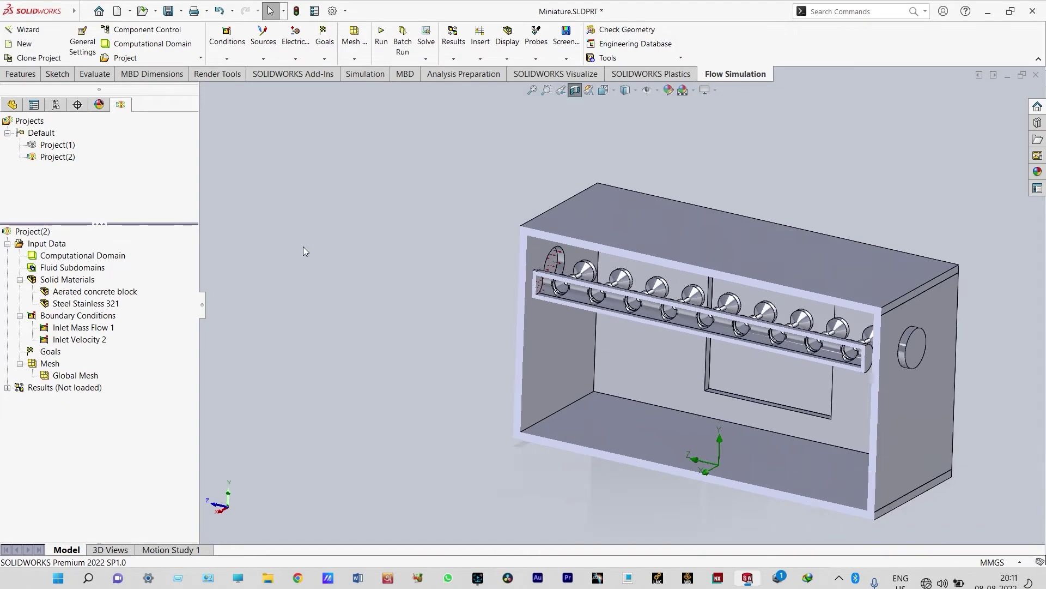
pyautogui.moveTo(302, 247); pyautogui.dragTo(333, 235, button='middle')
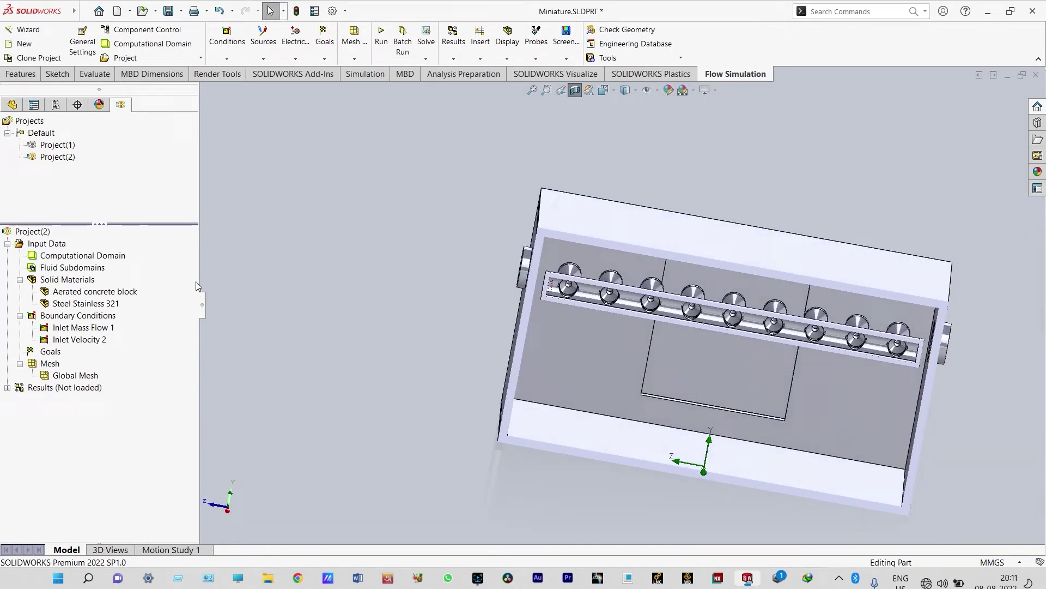
pyautogui.moveTo(705, 361); pyautogui.dragTo(883, 332, button='middle')
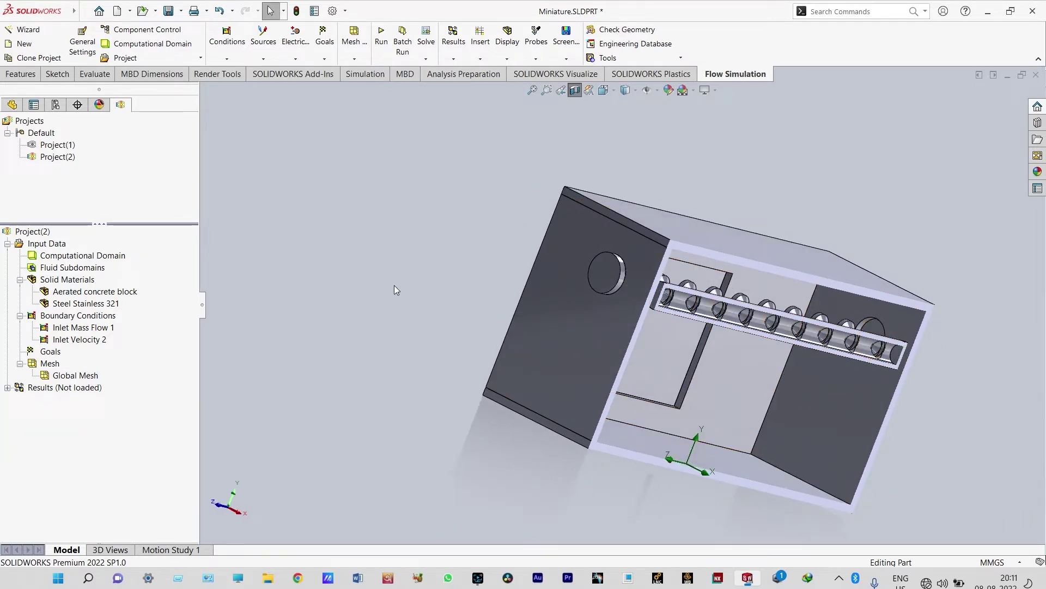
pyautogui.rightClick(102, 316)
pyautogui.click(135, 326)
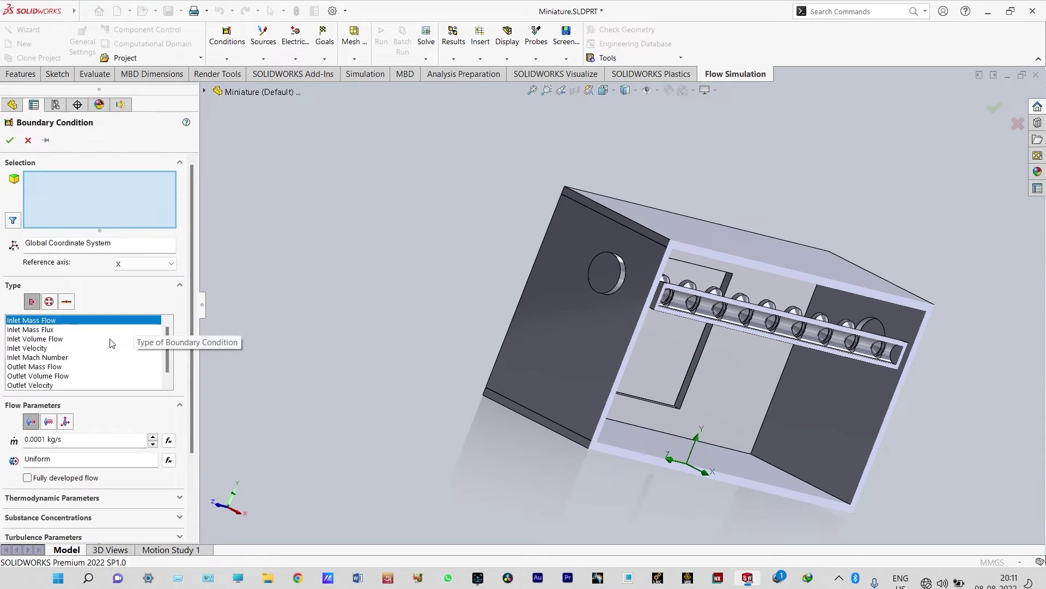
pyautogui.click(49, 301)
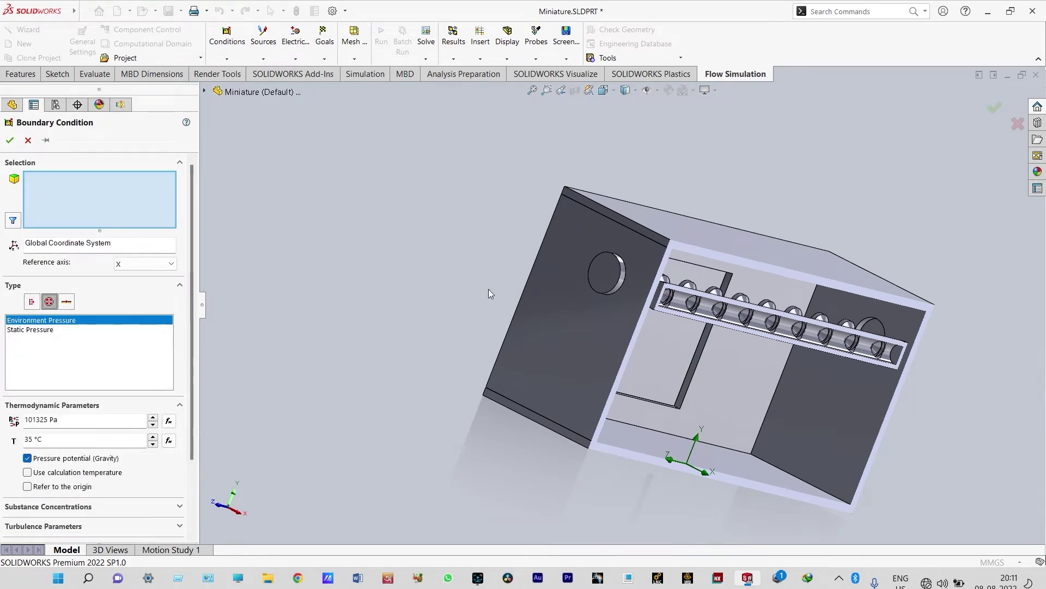
pyautogui.moveTo(493, 284); pyautogui.dragTo(437, 231, button='middle')
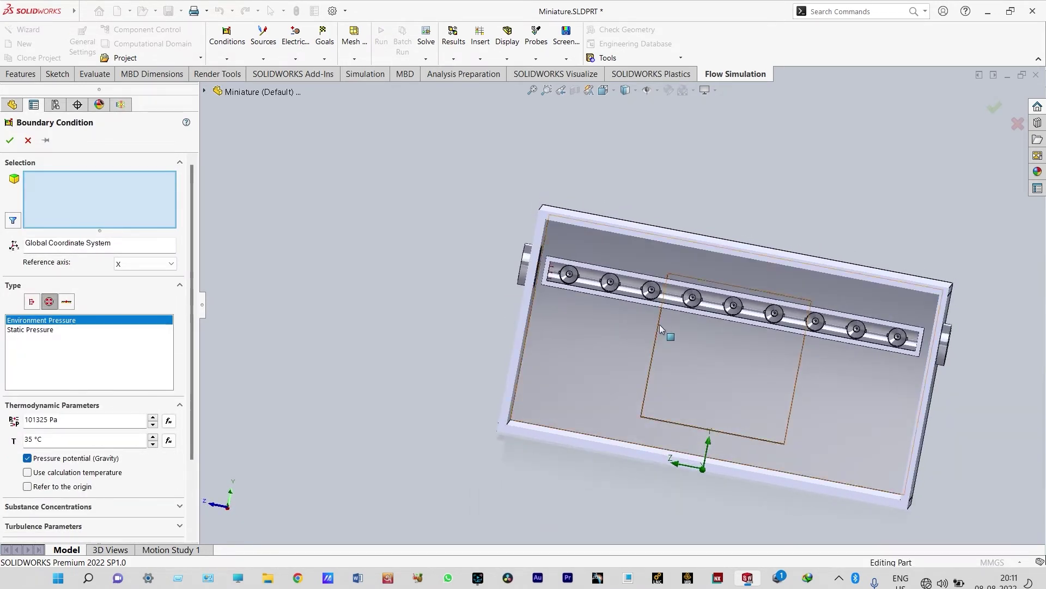
pyautogui.click(688, 339)
pyautogui.moveTo(423, 338); pyautogui.dragTo(538, 367, button='middle')
pyautogui.scroll(-3, 861, 311)
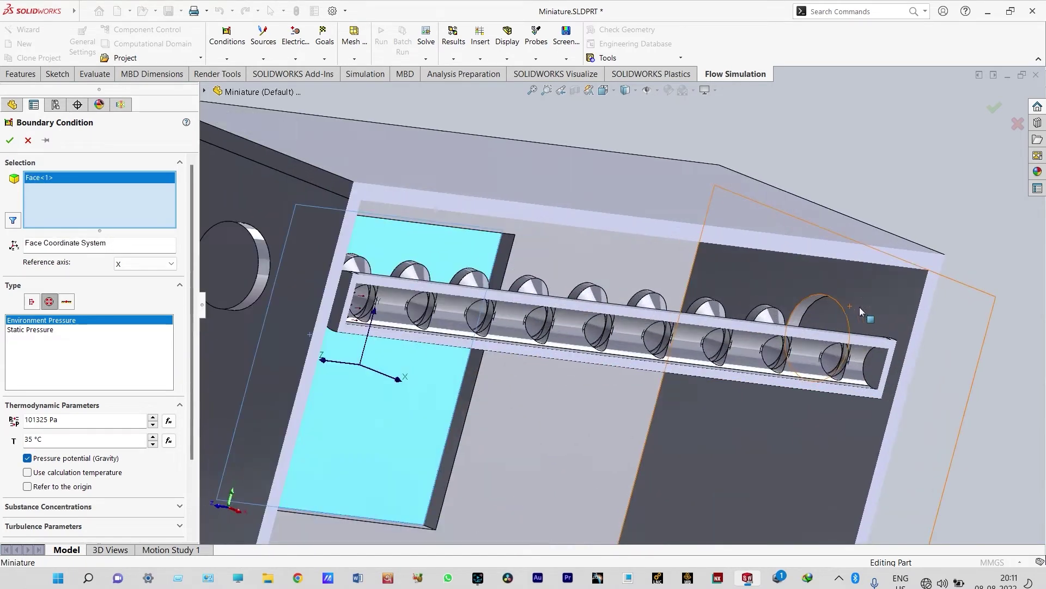
pyautogui.click(820, 330)
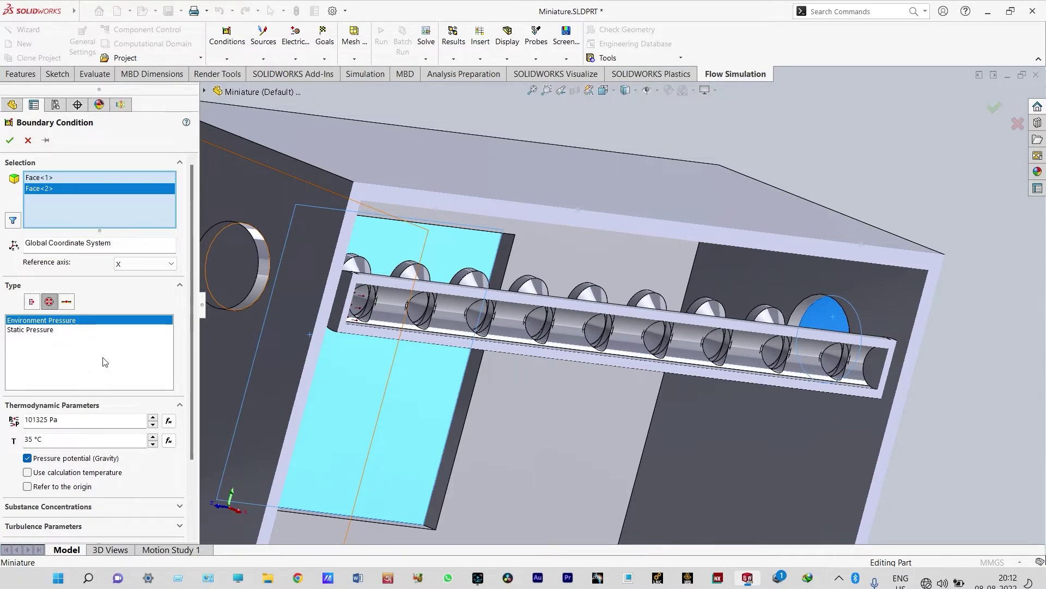
pyautogui.click(10, 140)
# - Start a Real Wall boundary condition on the inner faces of the two end walls and the rear wall
pyautogui.scroll(5, 436, 377)
pyautogui.moveTo(436, 377); pyautogui.dragTo(344, 351, button='middle')
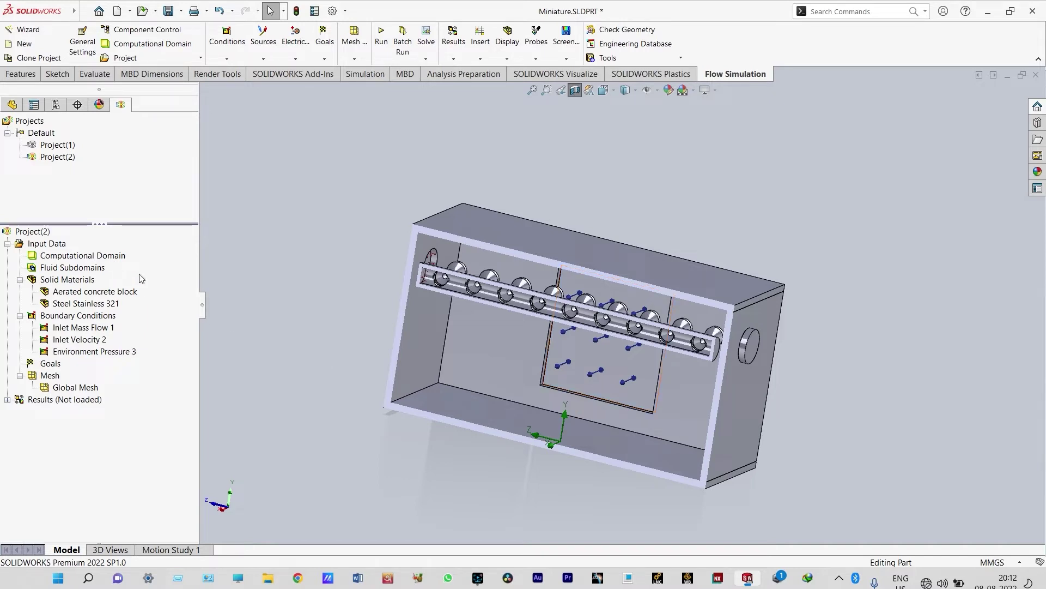
pyautogui.rightClick(96, 320)
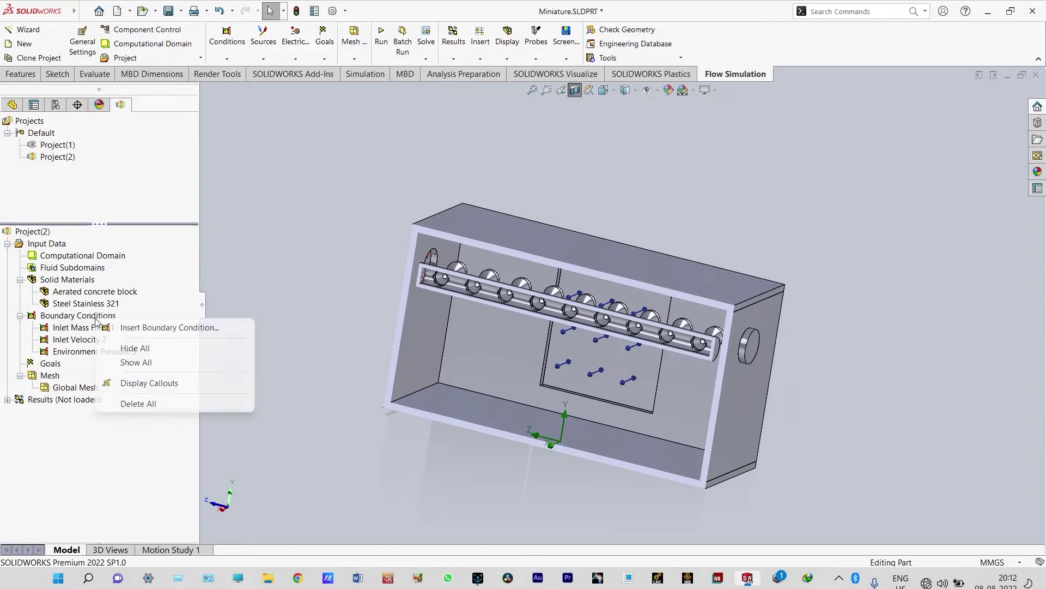
pyautogui.click(128, 328)
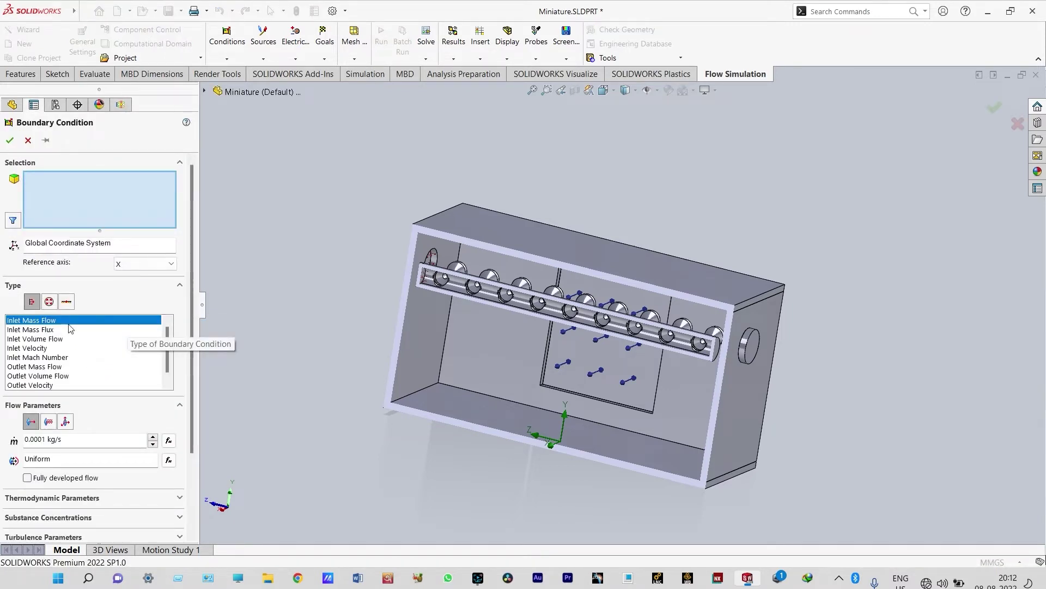
pyautogui.click(67, 301)
pyautogui.moveTo(273, 316); pyautogui.dragTo(360, 326, button='middle')
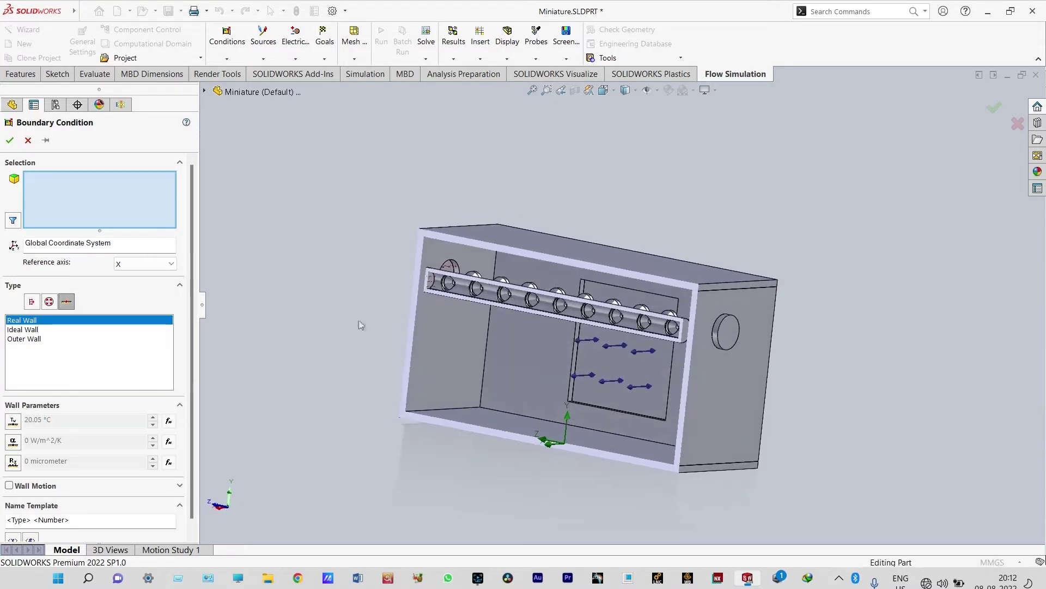
pyautogui.click(436, 325)
pyautogui.click(542, 346)
pyautogui.moveTo(425, 326); pyautogui.dragTo(401, 318, button='middle')
pyautogui.click(691, 384)
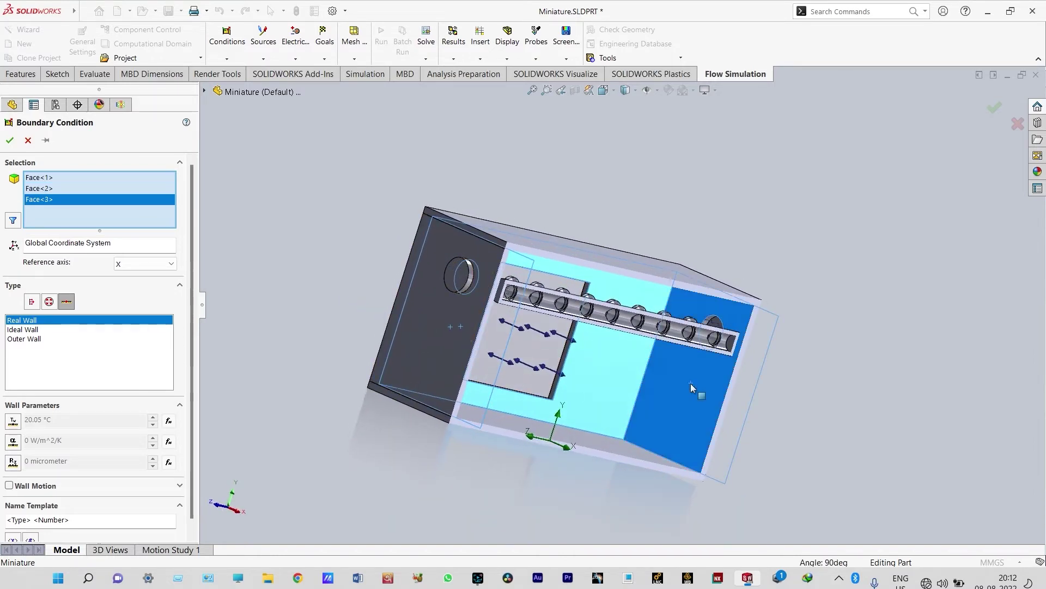
# - Set the heat transfer coefficient of the three walls to 10 W/m^2/K and apply the condition
pyautogui.moveTo(275, 352); pyautogui.dragTo(213, 393, button='middle')
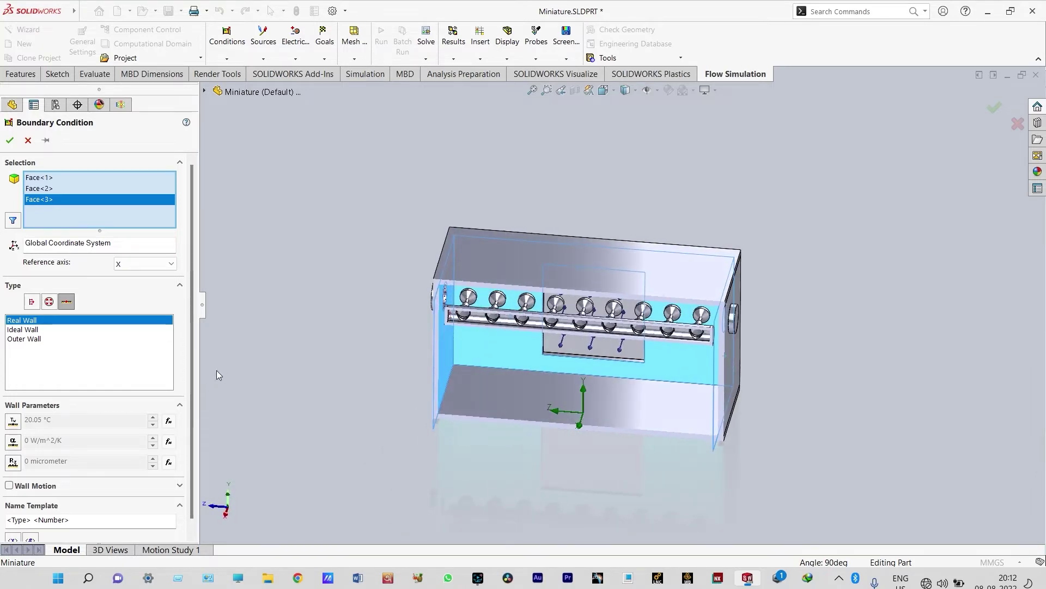
pyautogui.click(14, 441)
pyautogui.click(25, 441)
pyautogui.write('1')
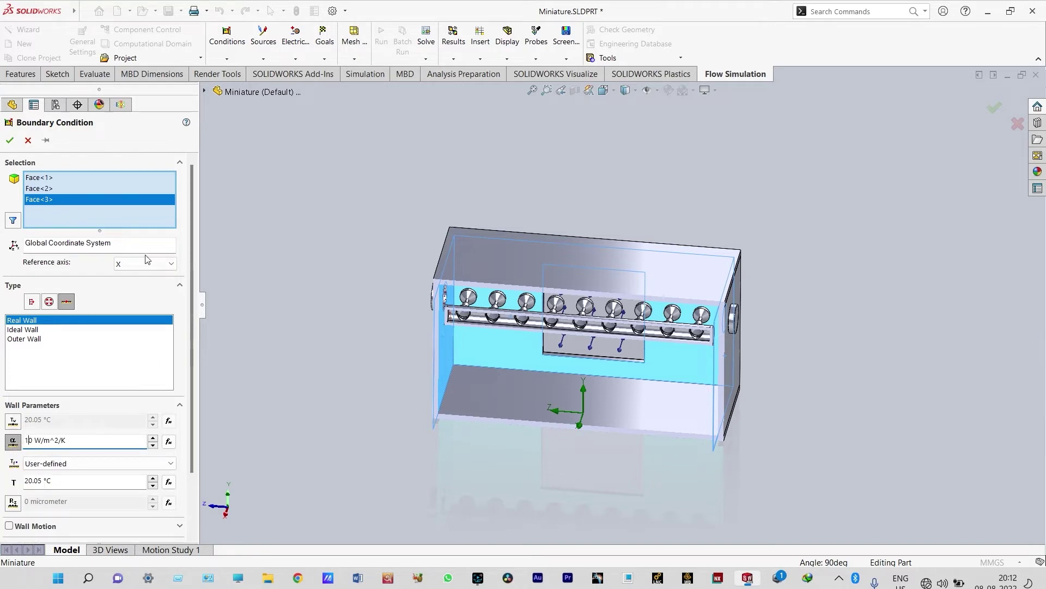
pyautogui.click(10, 140)
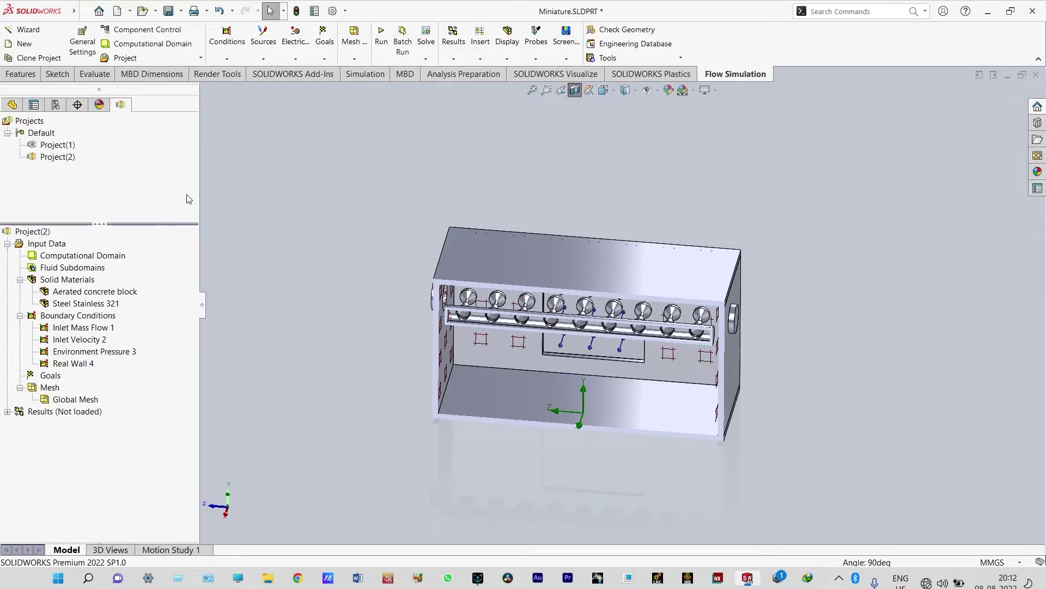
# - Start another Real Wall boundary condition on the inner face of the roof
pyautogui.moveTo(381, 233); pyautogui.dragTo(381, 178, button='middle')
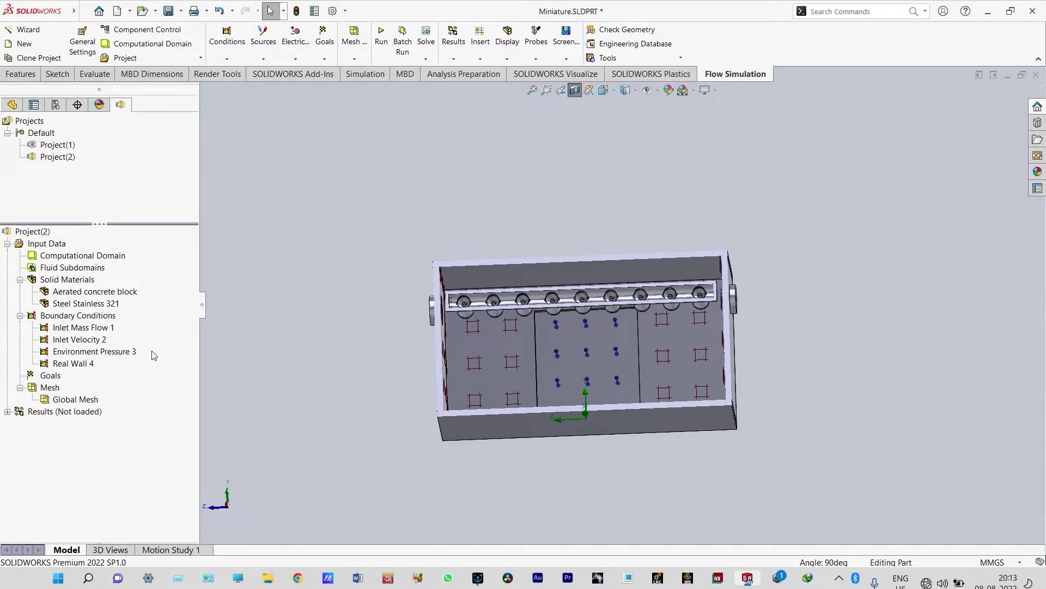
pyautogui.rightClick(100, 319)
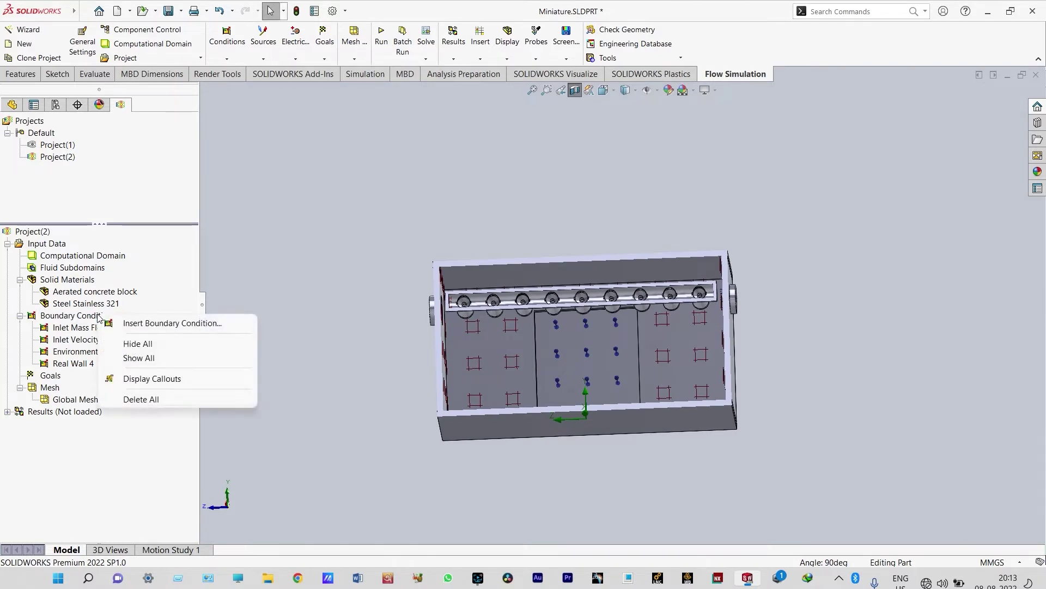
pyautogui.click(136, 326)
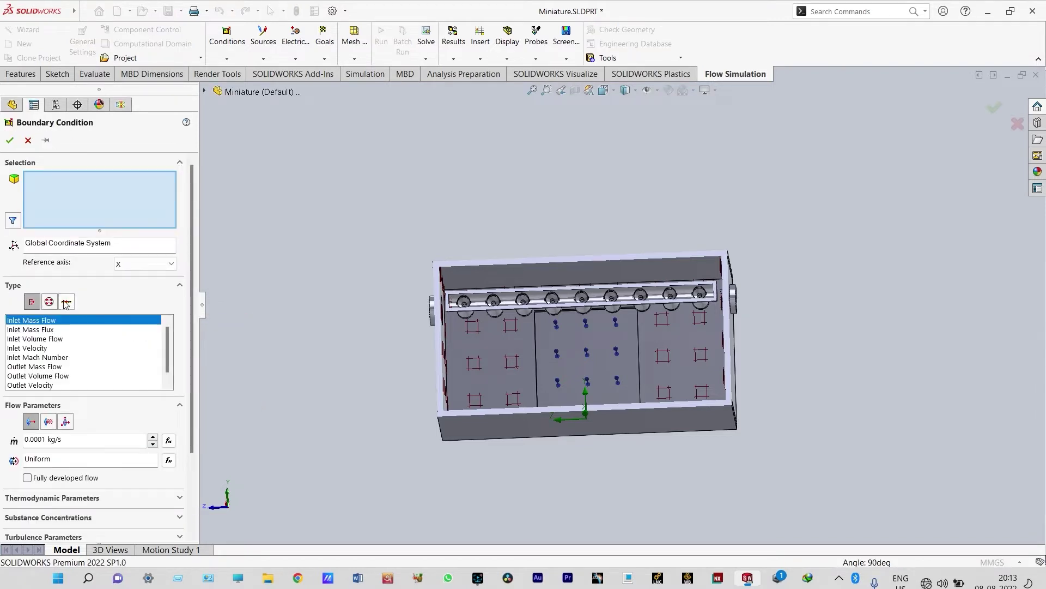
pyautogui.click(66, 303)
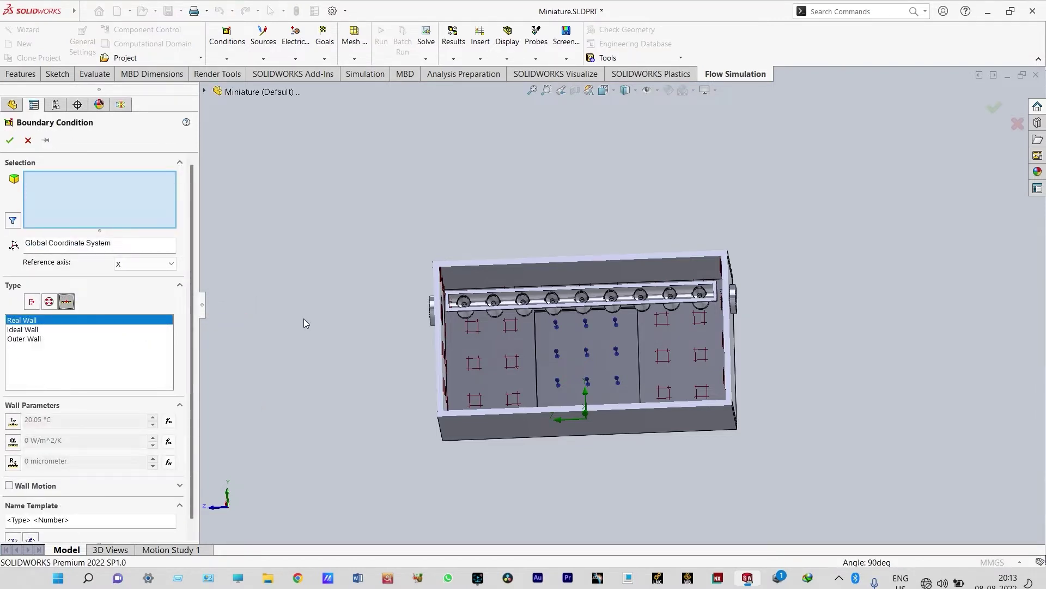
pyautogui.moveTo(303, 318); pyautogui.dragTo(514, 254, button='middle')
pyautogui.scroll(-3, 514, 267)
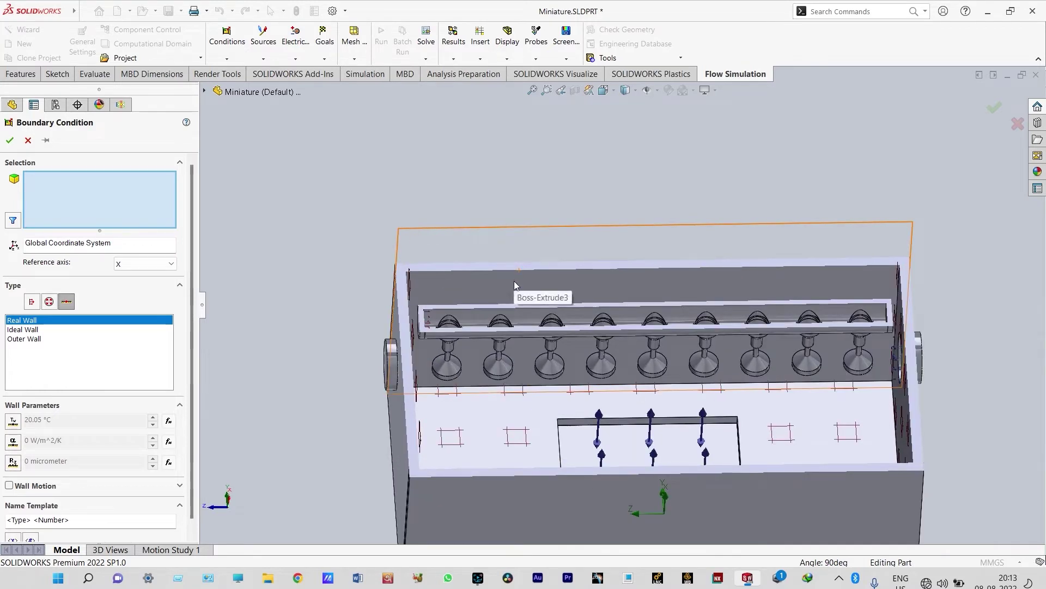
pyautogui.click(515, 285)
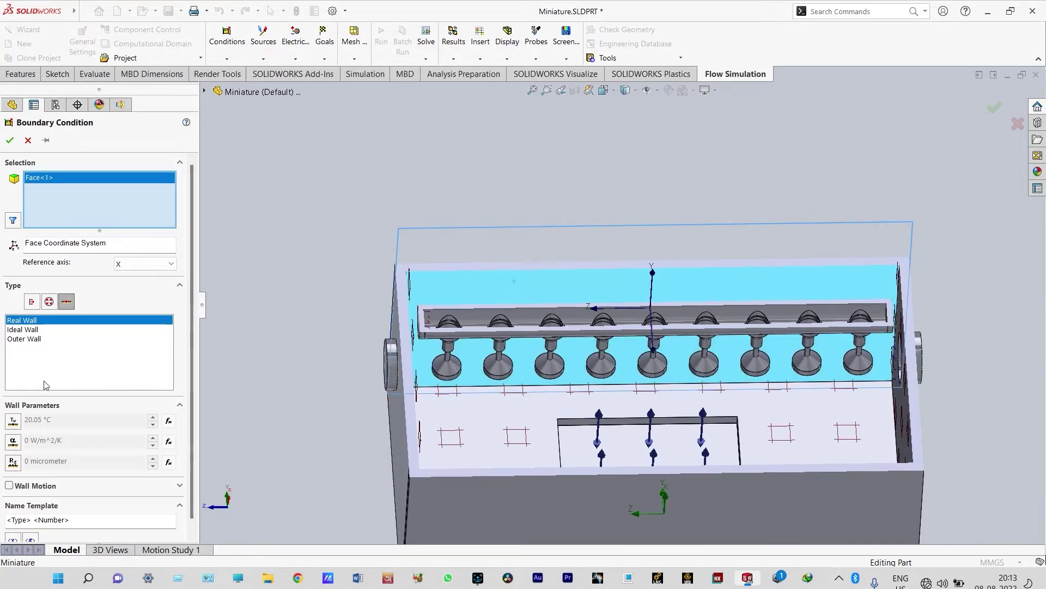
# - Set the roof's heat transfer coefficient to 20 W/m^2/K and apply the condition
pyautogui.click(18, 445)
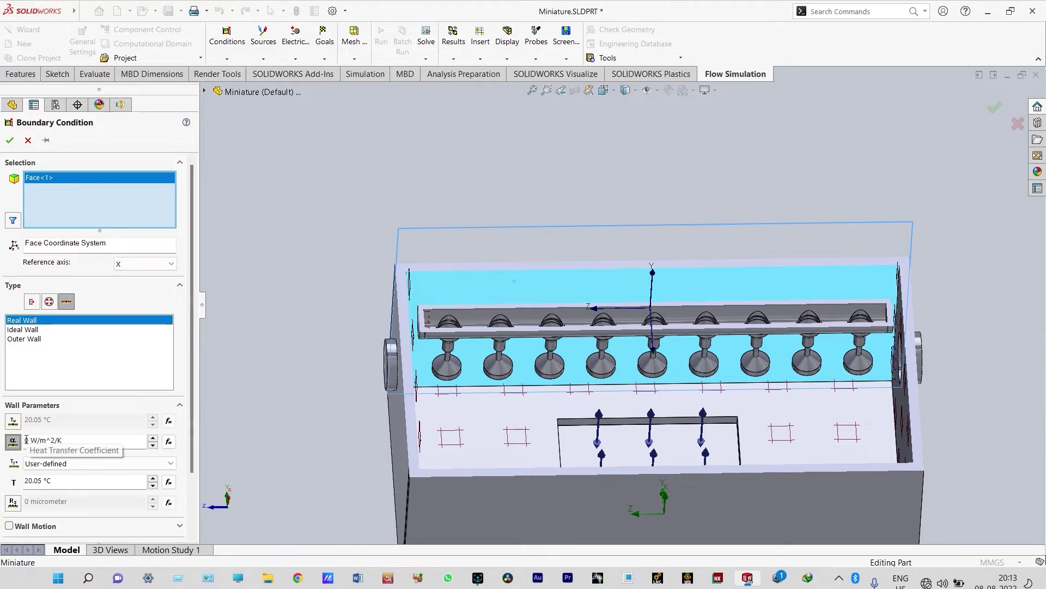
pyautogui.click(42, 436)
pyautogui.write('2')
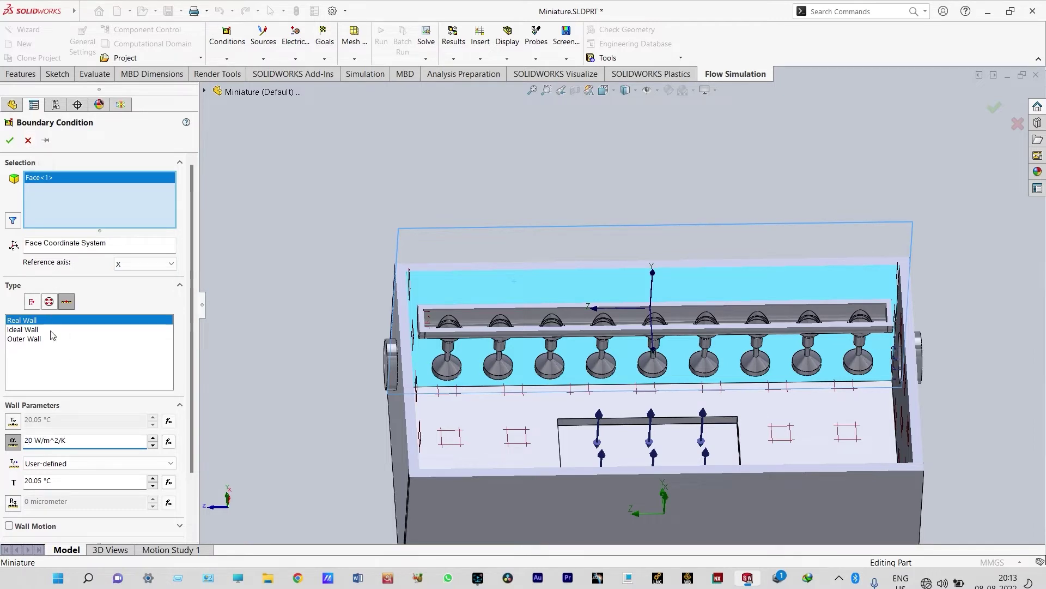
pyautogui.click(43, 480)
pyautogui.press('Return')
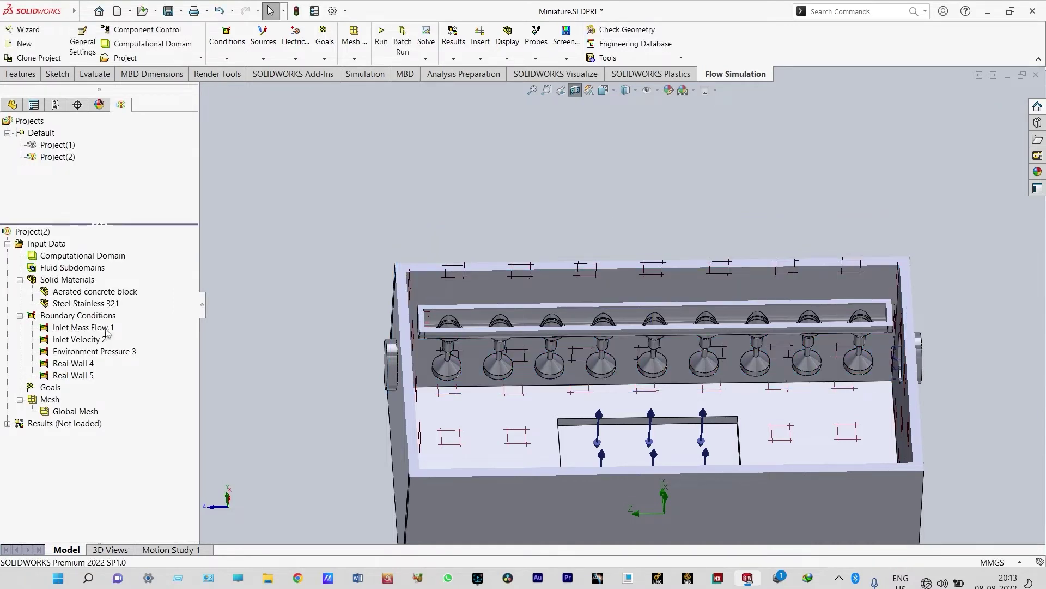
# - Set the fluid temperature of the Real Wall 4 boundary condition to 35 °C and apply the change
pyautogui.rightClick(87, 363)
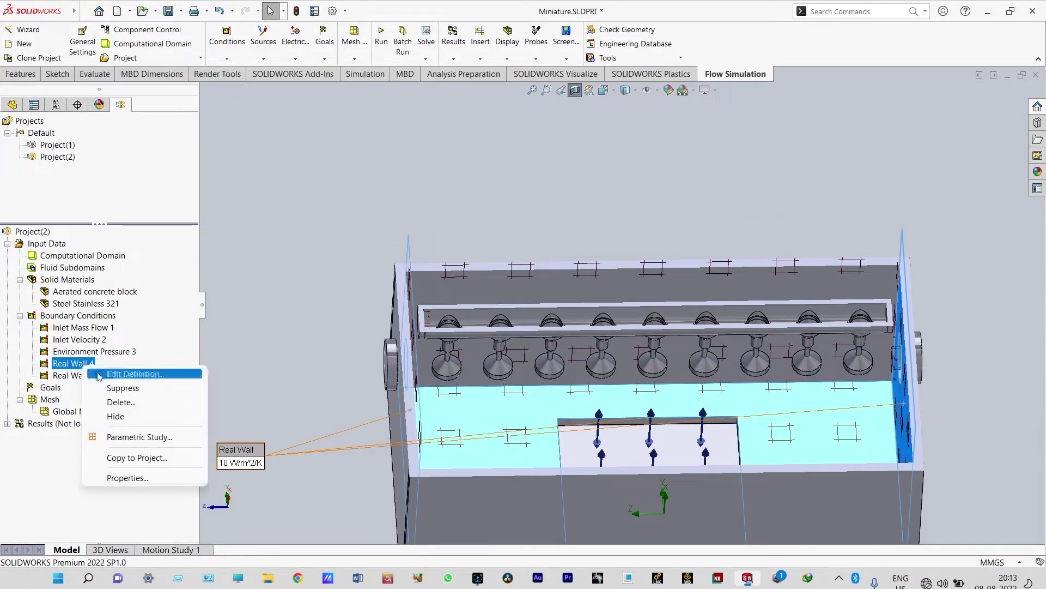
pyautogui.click(107, 374)
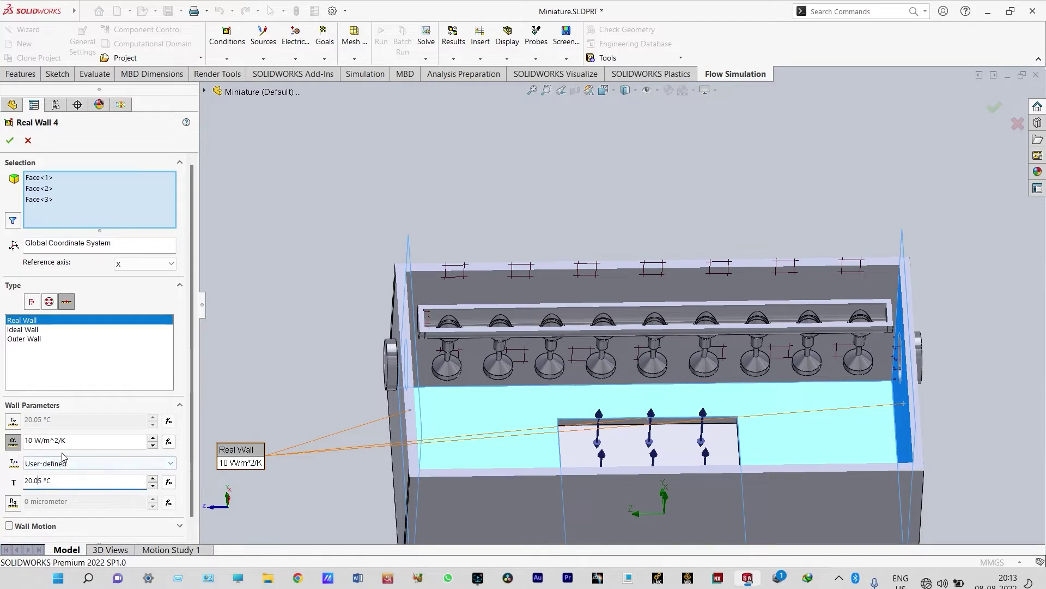
pyautogui.press('BackSpace')
pyautogui.press('BackSpace')
pyautogui.press('BackSpace')
pyautogui.press('BackSpace')
pyautogui.write('3')
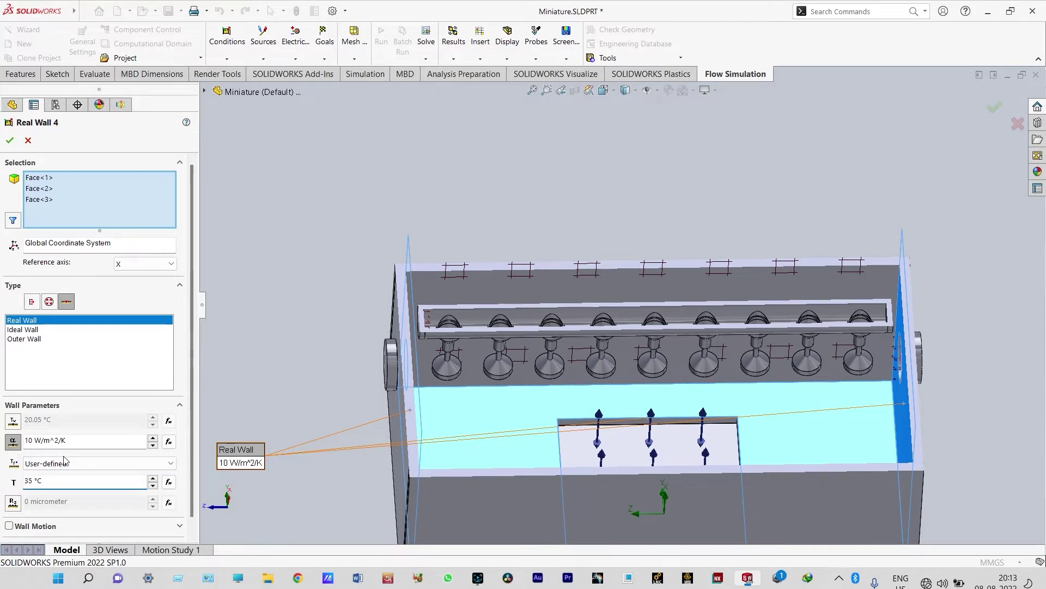
pyautogui.click(9, 141)
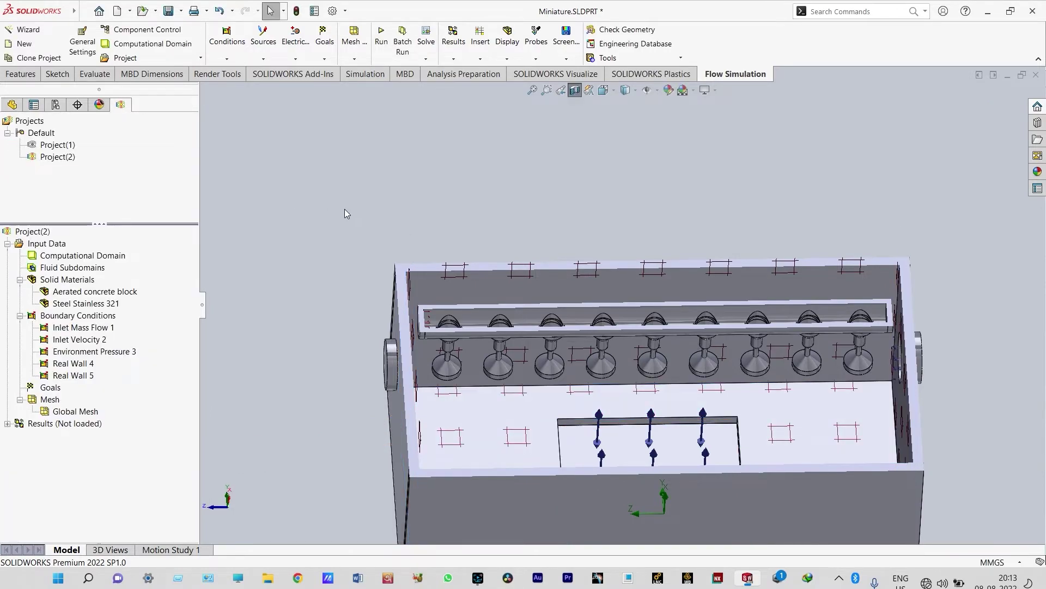
# - Add a global goal for the average Temperature (Fluid)
pyautogui.moveTo(347, 208); pyautogui.dragTo(864, 357, button='middle')
pyautogui.scroll(-3, 838, 360)
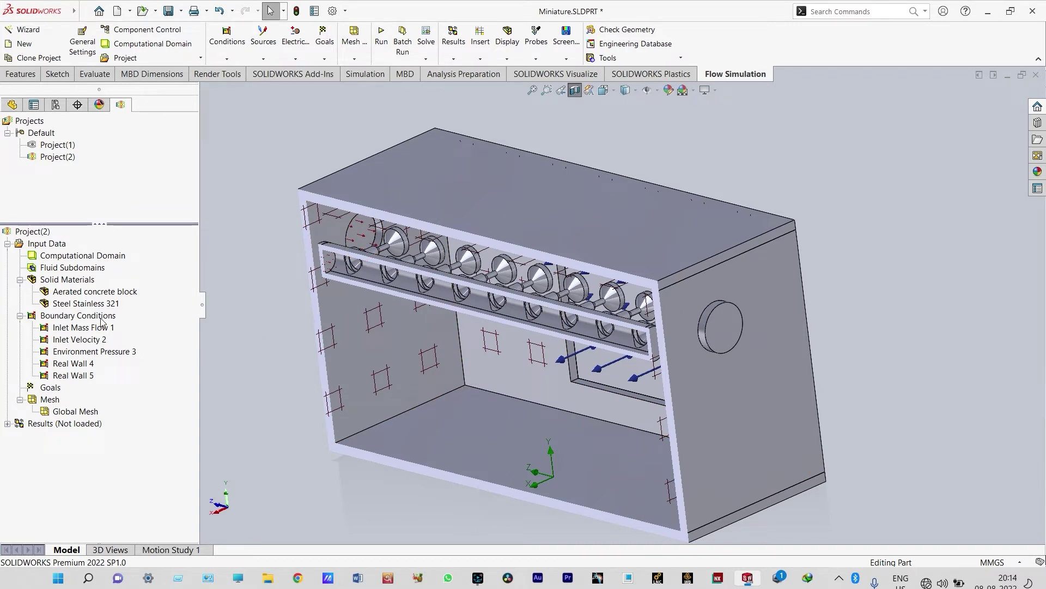
pyautogui.rightClick(56, 389)
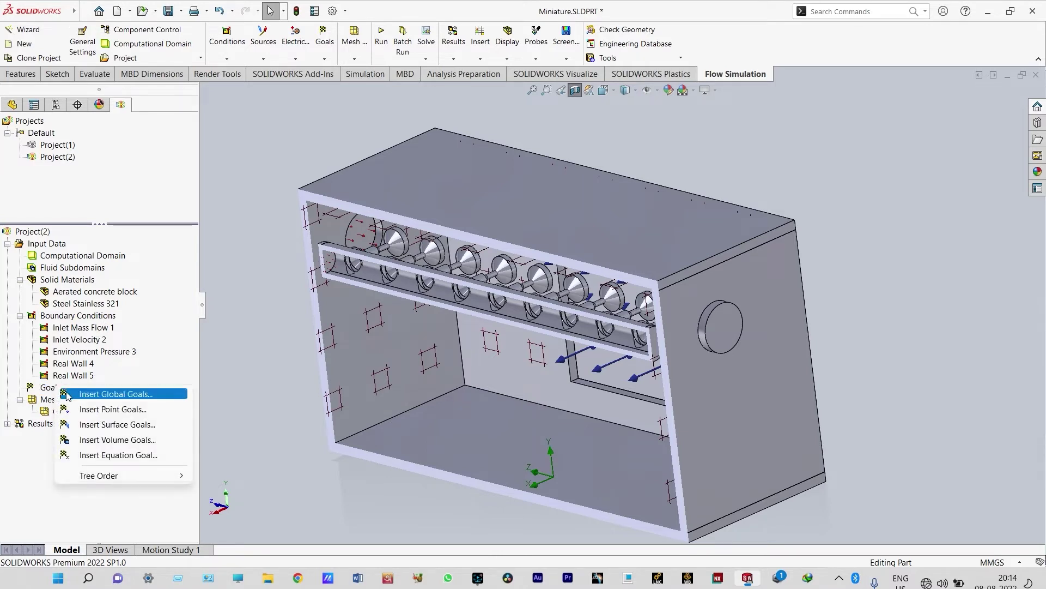
pyautogui.click(121, 395)
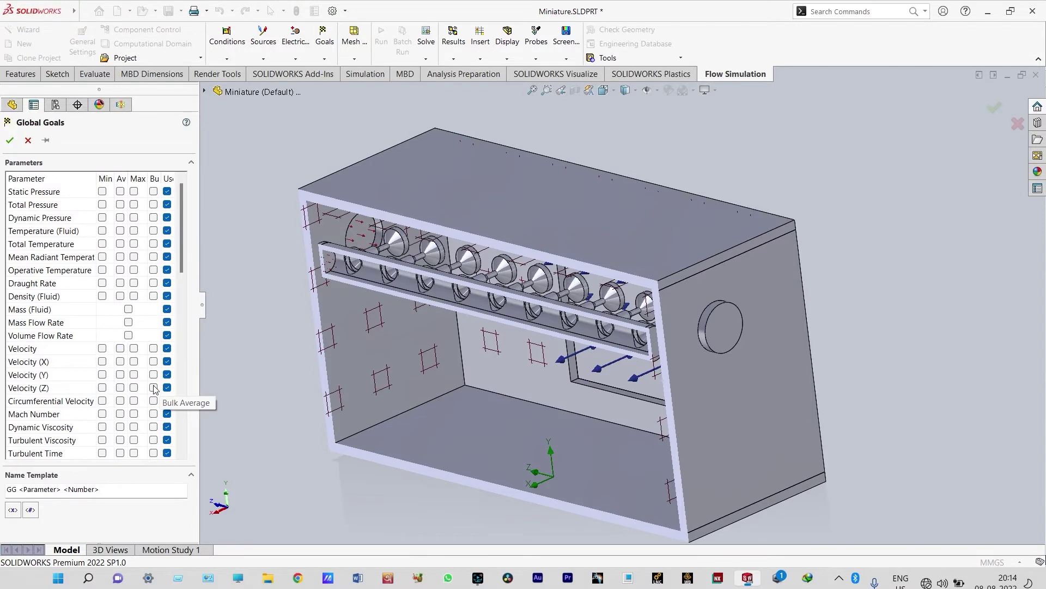
pyautogui.click(120, 231)
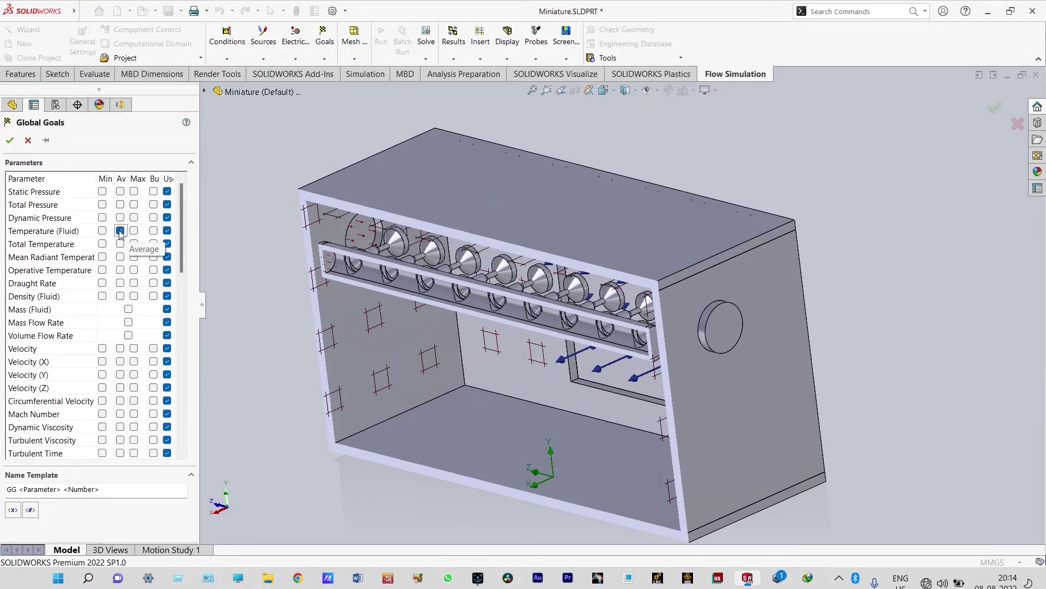
pyautogui.click(10, 140)
# - Switch the global mesh to manual settings and display its refinement level at 4, keeping the basic mesh values
pyautogui.moveTo(243, 313); pyautogui.dragTo(262, 307, button='middle')
pyautogui.rightClick(90, 424)
pyautogui.click(121, 433)
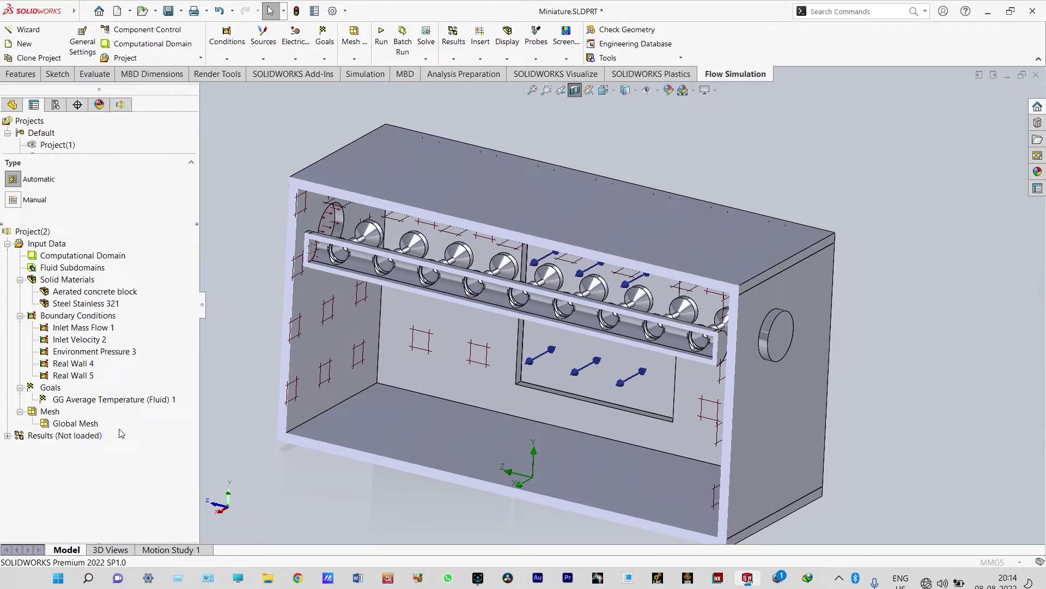
pyautogui.click(13, 200)
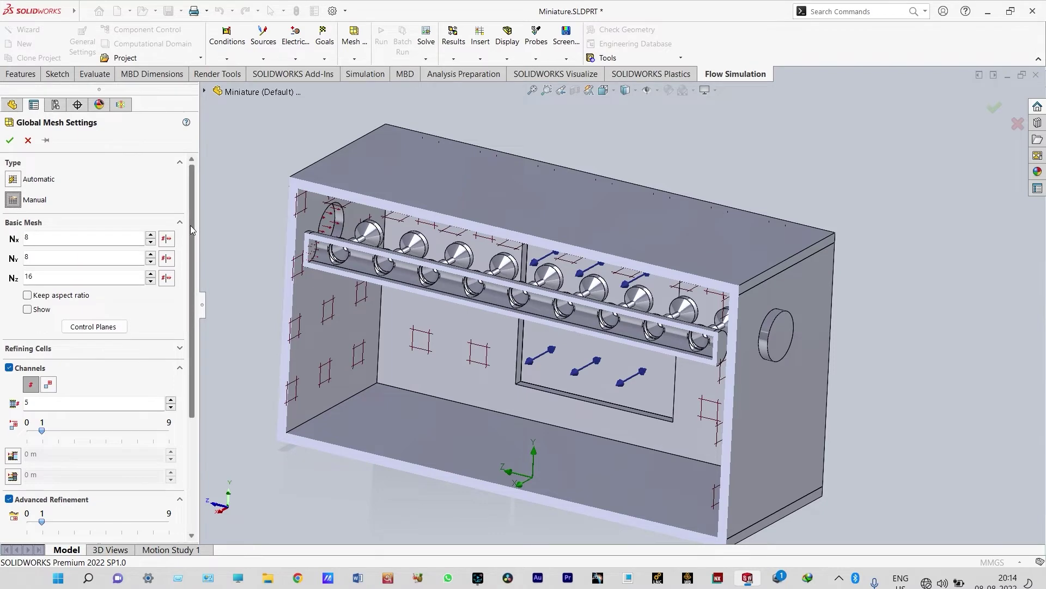
pyautogui.moveTo(191, 239); pyautogui.dragTo(194, 347)
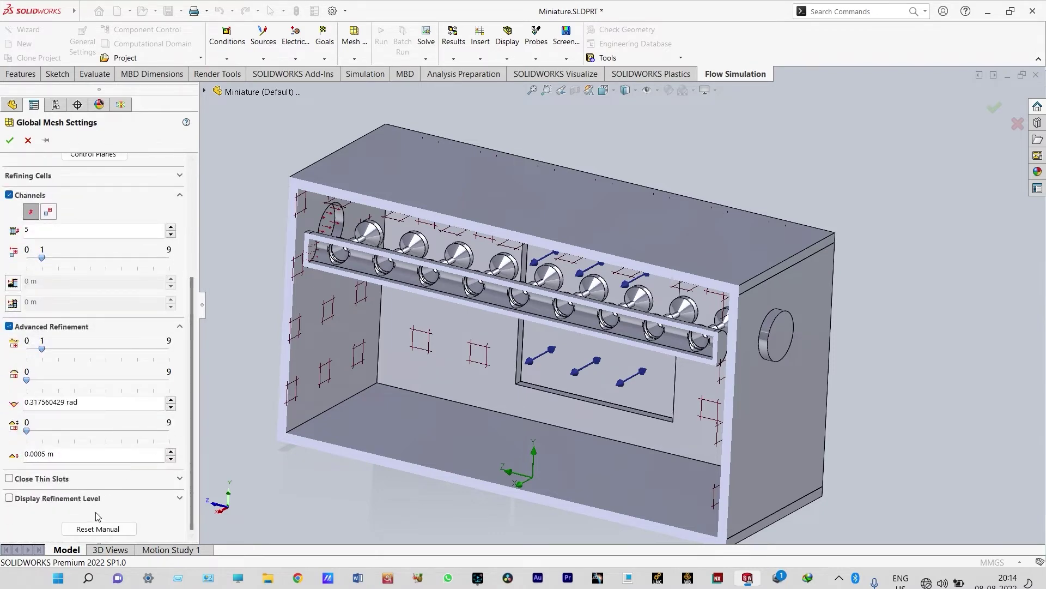
pyautogui.click(9, 498)
pyautogui.moveTo(191, 403); pyautogui.dragTo(193, 446)
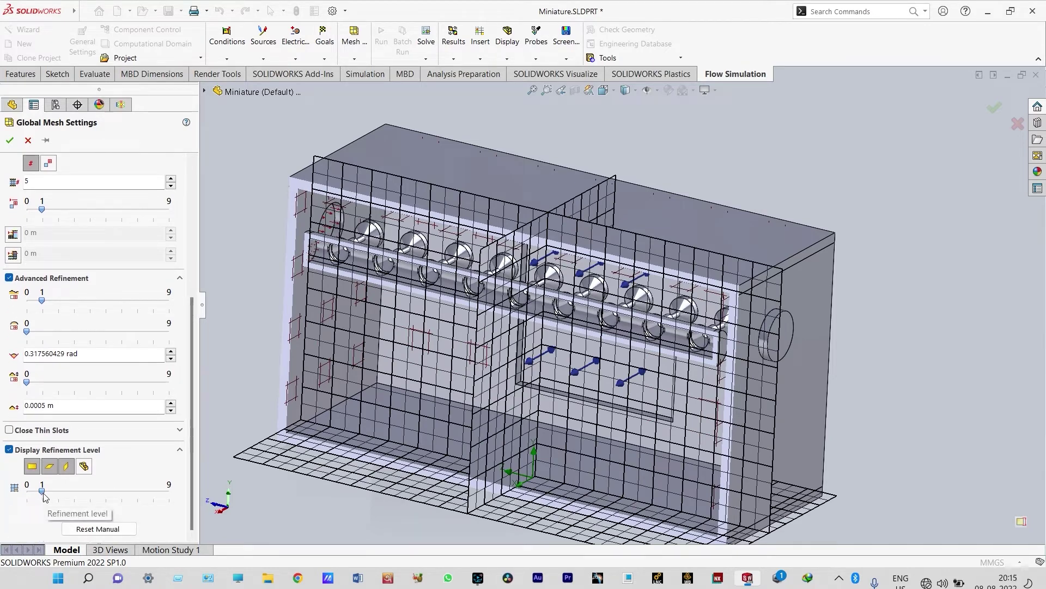
pyautogui.moveTo(43, 492); pyautogui.dragTo(89, 493)
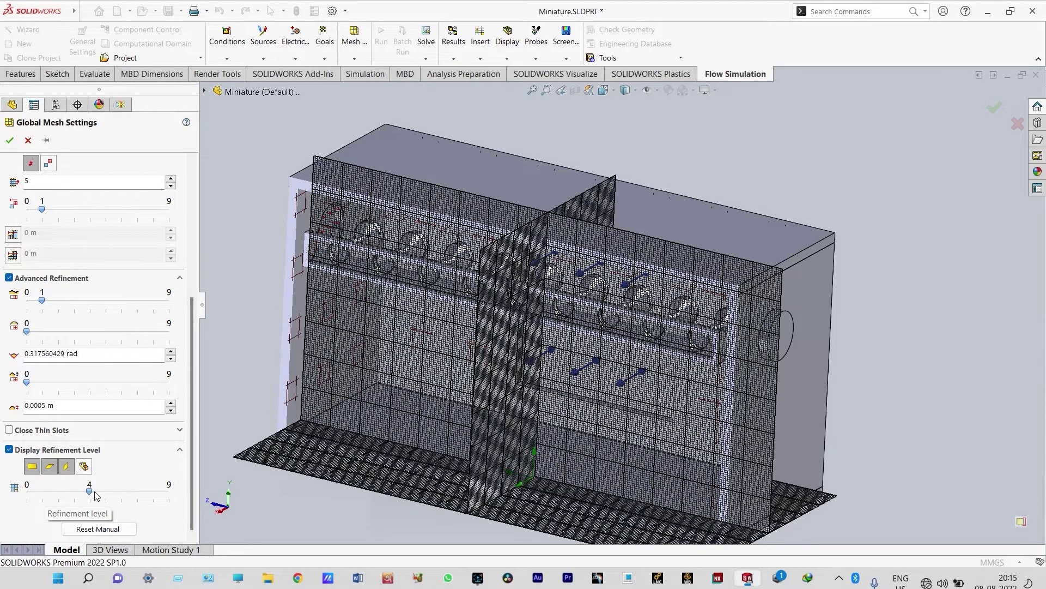
pyautogui.click(9, 140)
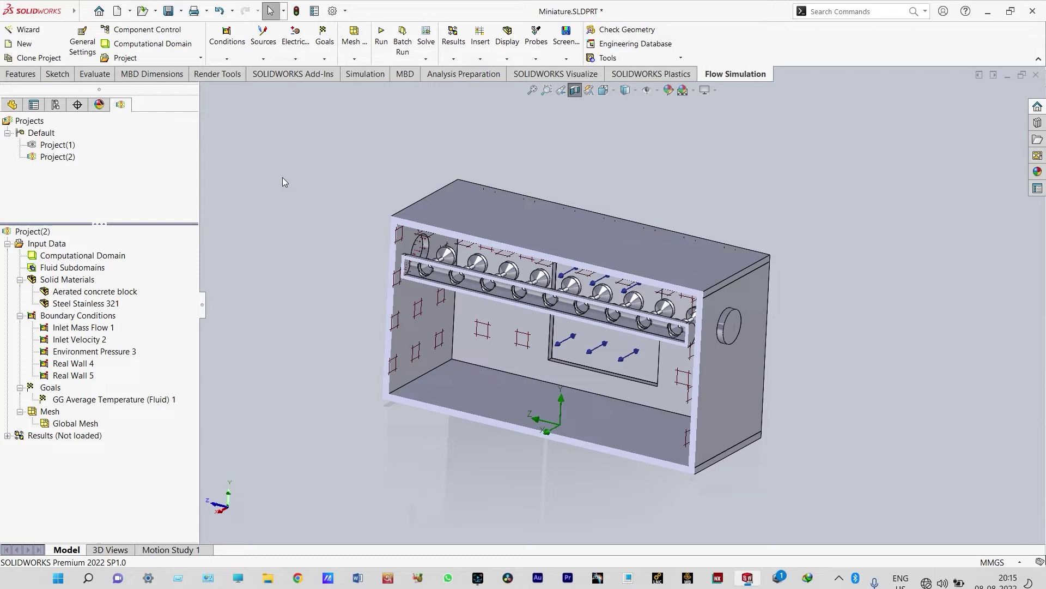
# - Activate Project(1), load its calculated results and expand the results list
pyautogui.doubleClick(68, 145)
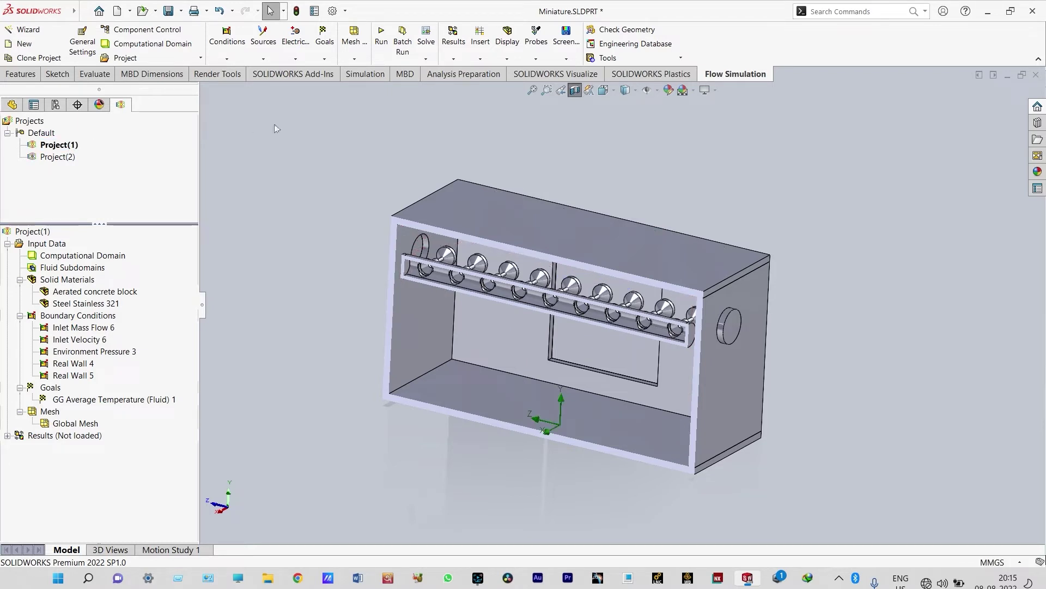
pyautogui.rightClick(88, 441)
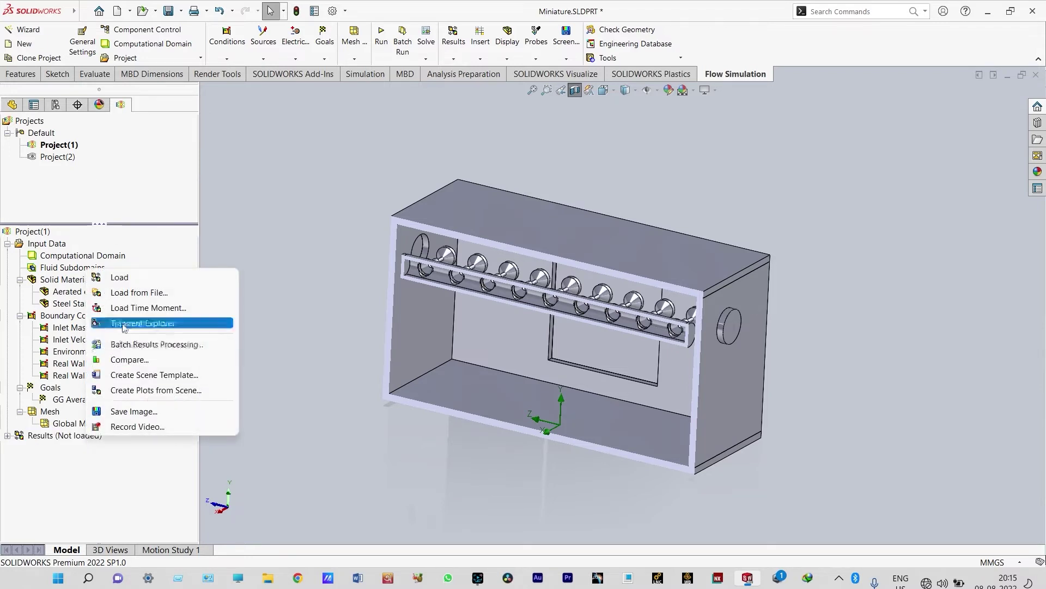
pyautogui.click(119, 277)
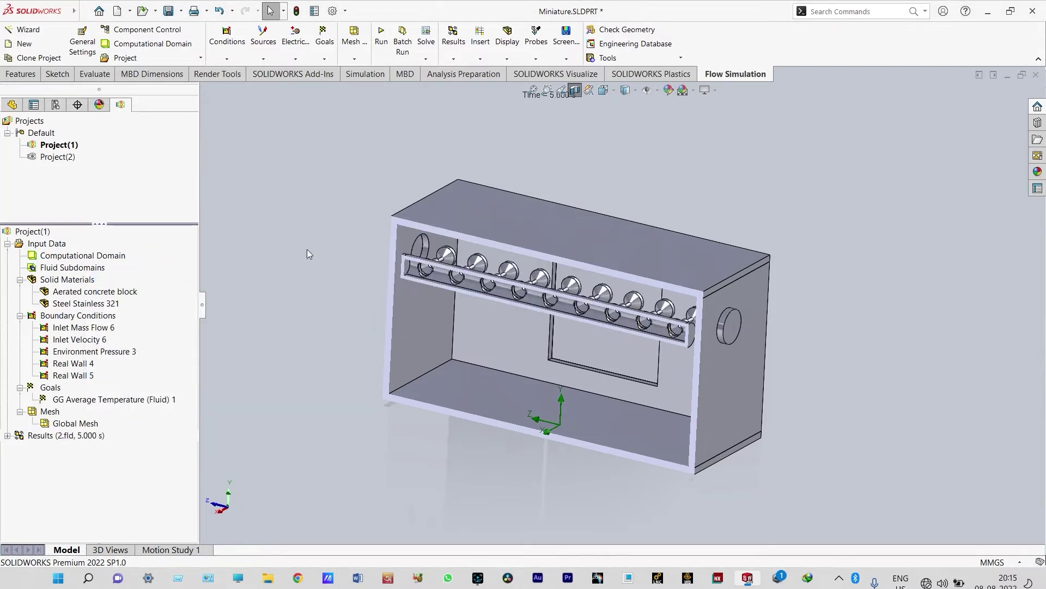
pyautogui.click(7, 435)
# - Show the whole model transparent without the section view and insert a Temperature (Fluid) contour cut plot on the Front Plane
pyautogui.moveTo(545, 300); pyautogui.dragTo(639, 234, button='middle')
pyautogui.scroll(-5, 428, 309)
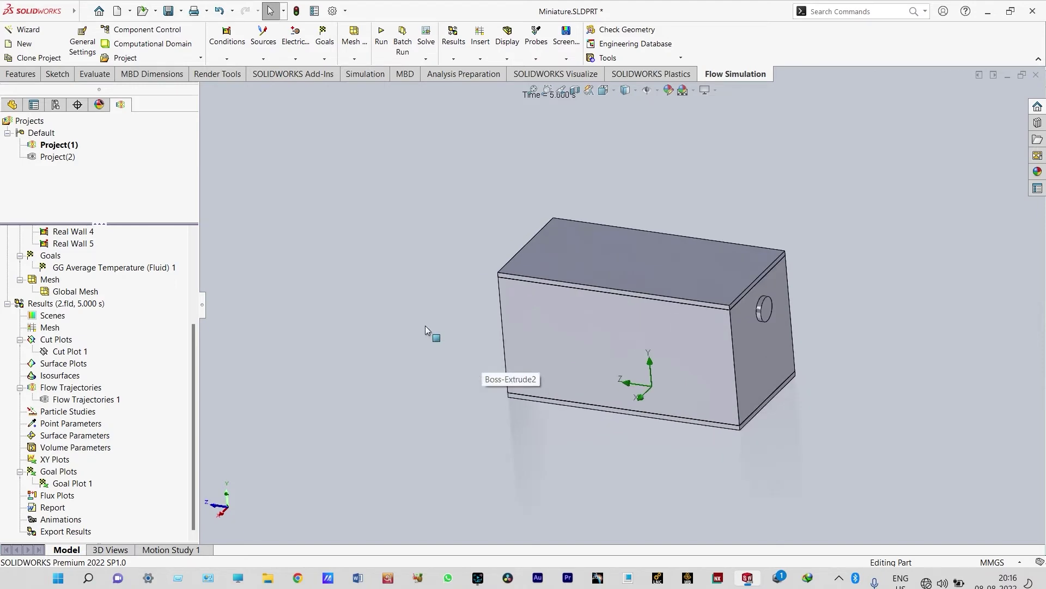
pyautogui.moveTo(427, 309); pyautogui.dragTo(420, 286, button='middle')
pyautogui.scroll(-2, 877, 294)
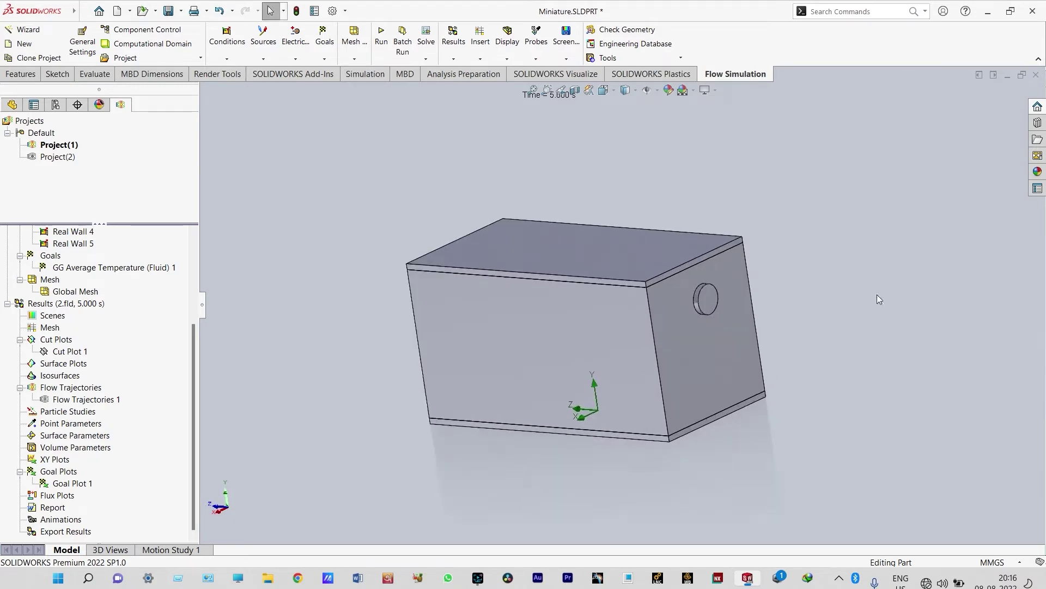
pyautogui.moveTo(969, 186); pyautogui.dragTo(763, 277, button='middle')
pyautogui.scroll(-3, 630, 325)
pyautogui.moveTo(625, 326); pyautogui.dragTo(545, 342, button='middle')
pyautogui.scroll(2, 662, 345)
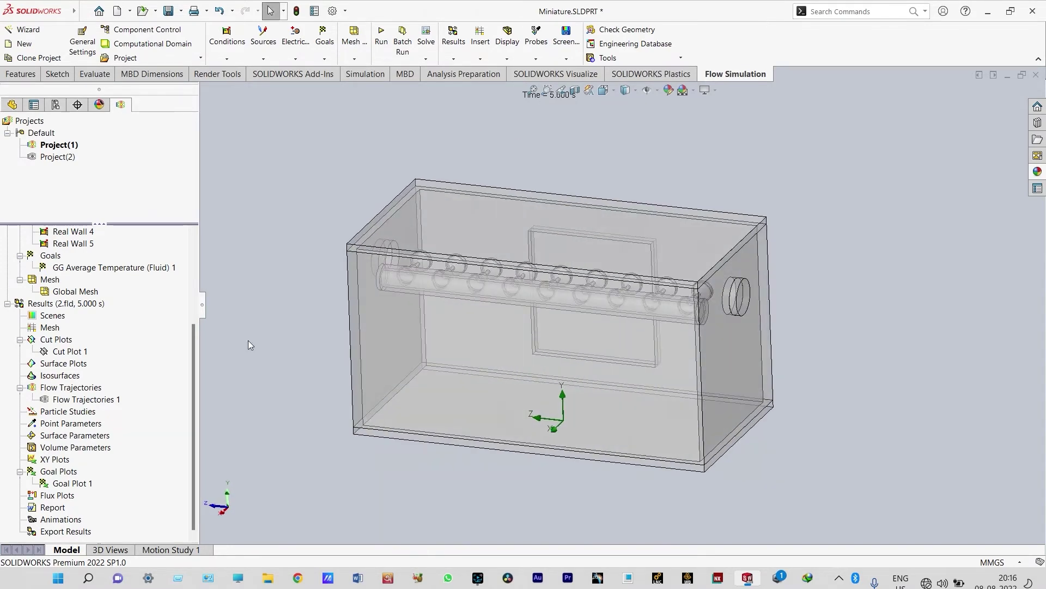
pyautogui.rightClick(64, 341)
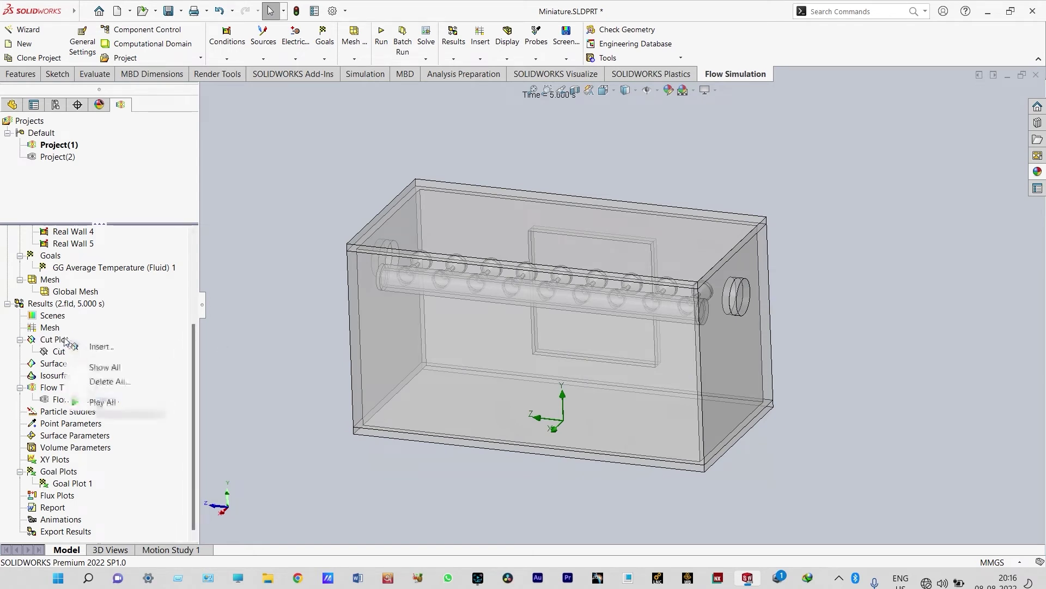
pyautogui.click(93, 348)
pyautogui.doubleClick(93, 349)
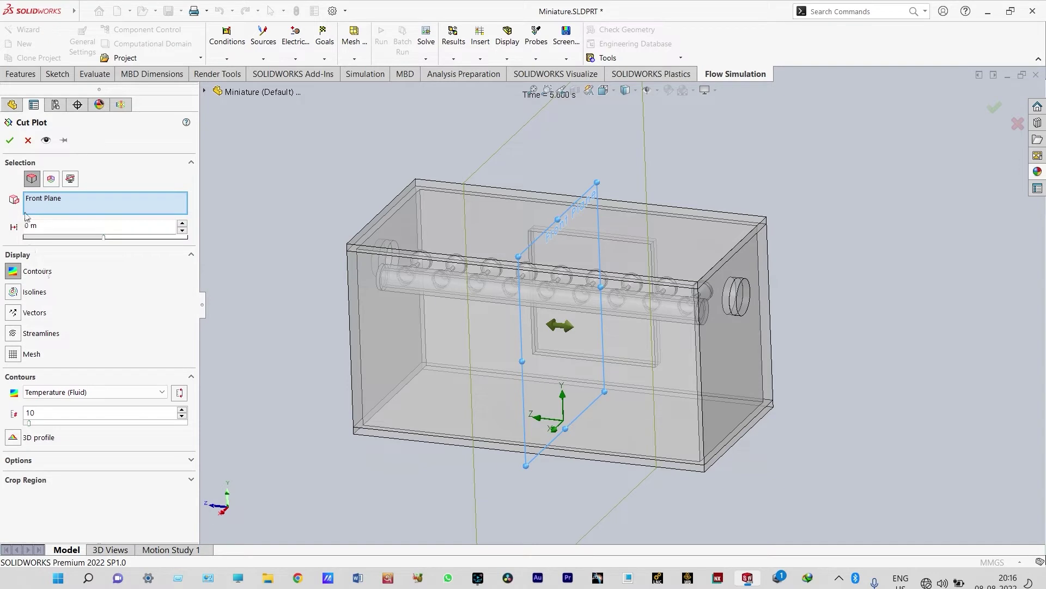
pyautogui.click(8, 141)
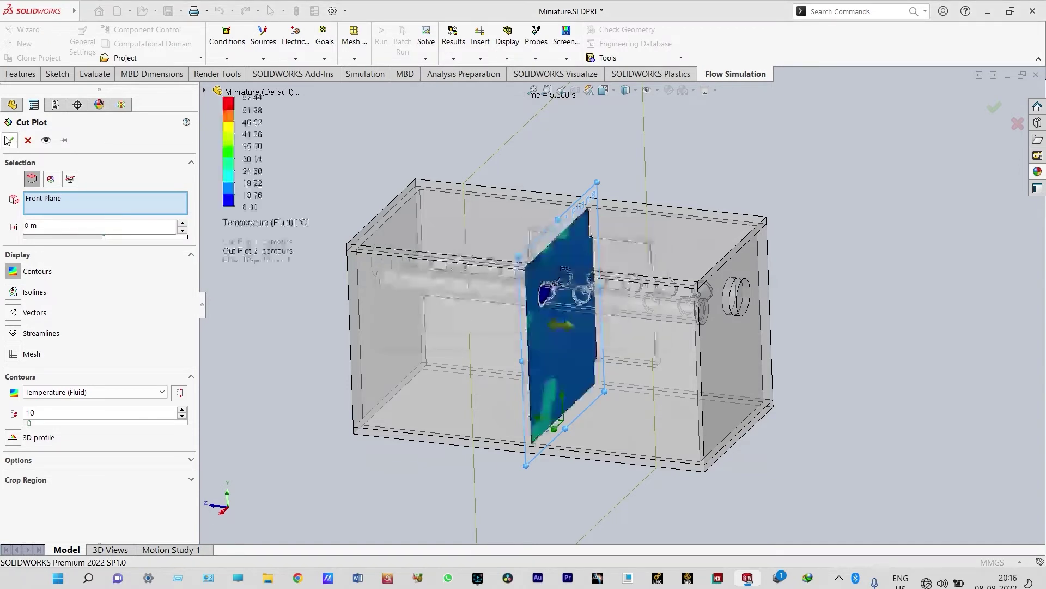
# - Look at the Front Plane cut plot in the front view and play its animation over time
pyautogui.moveTo(338, 263); pyautogui.dragTo(480, 207, button='middle')
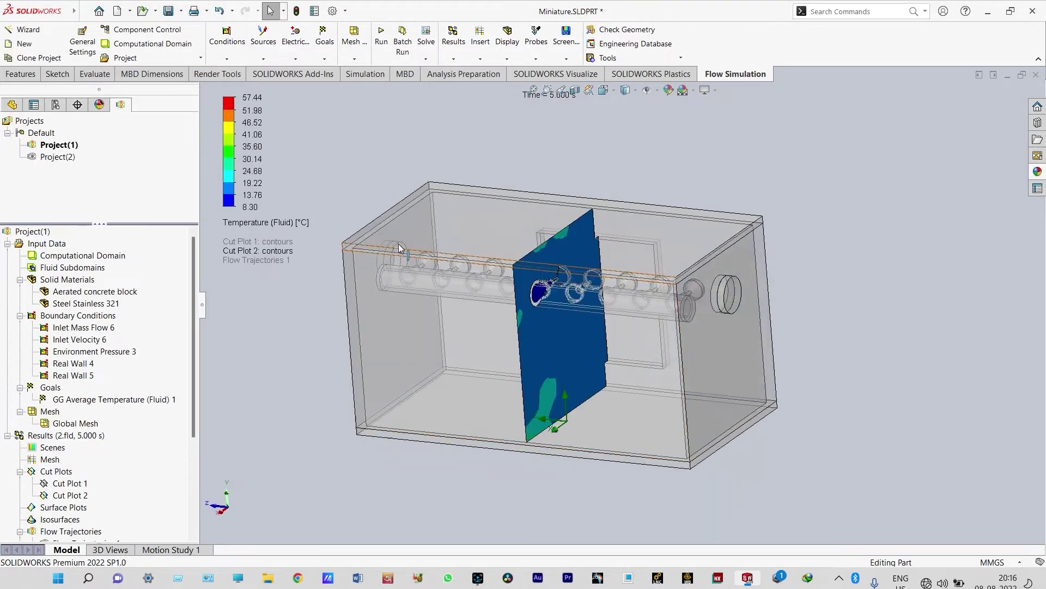
pyautogui.hotkey('ctrl', '4')
pyautogui.click(603, 90)
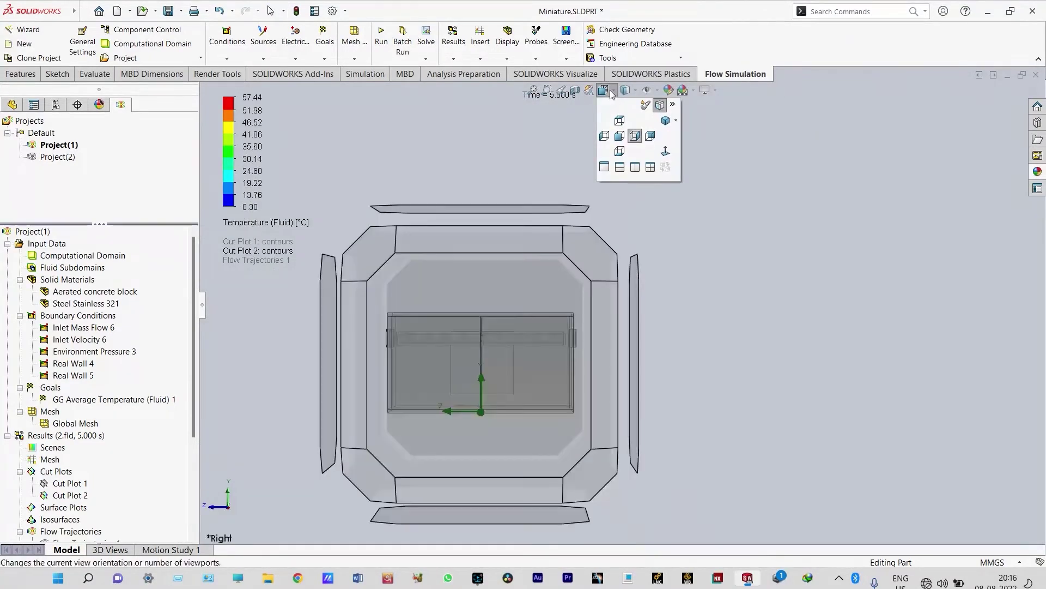
pyautogui.click(619, 136)
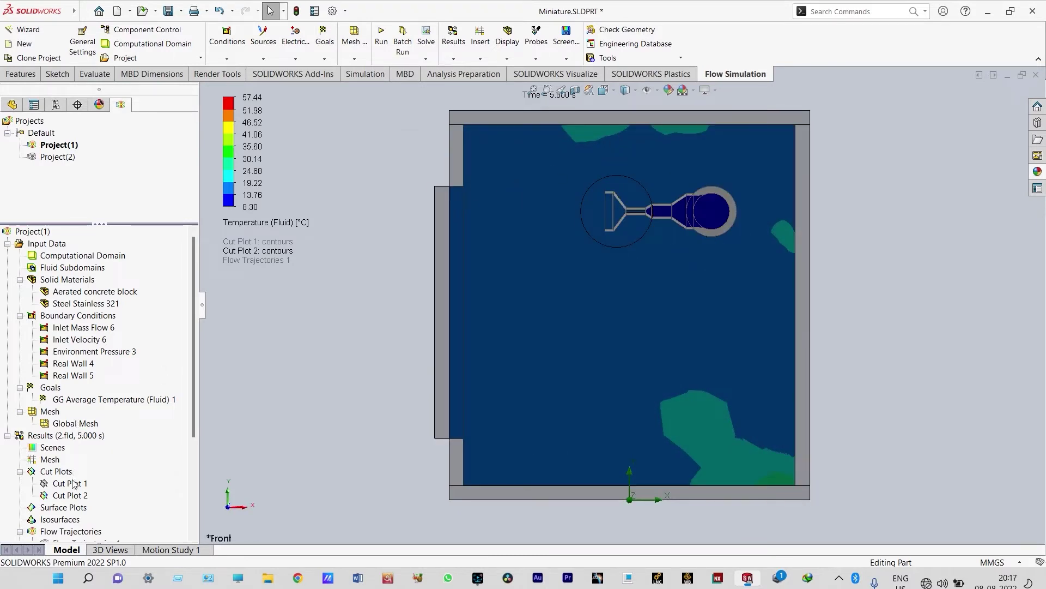
pyautogui.rightClick(74, 496)
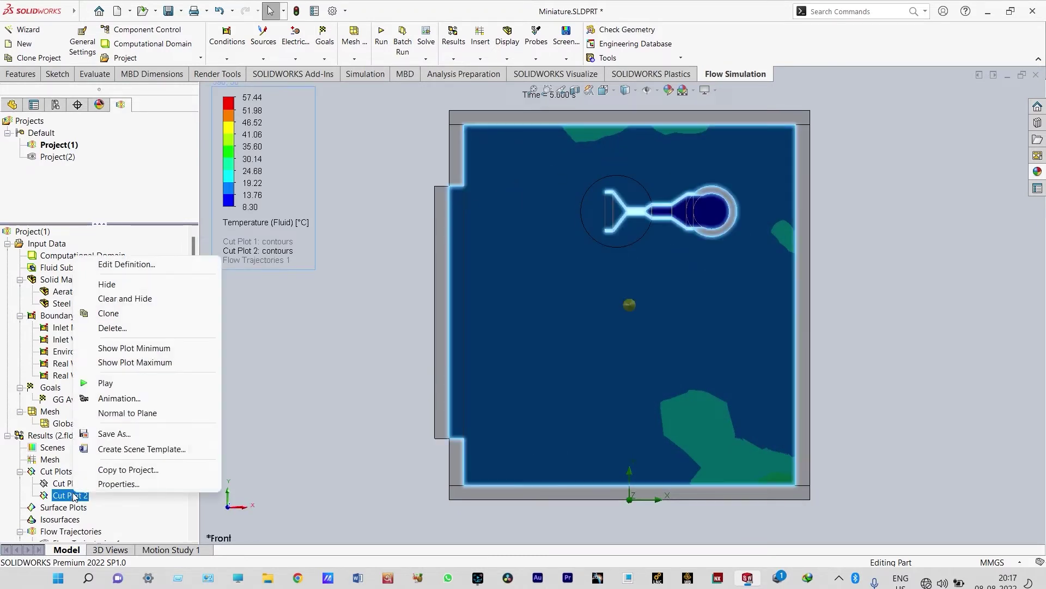
pyautogui.click(111, 382)
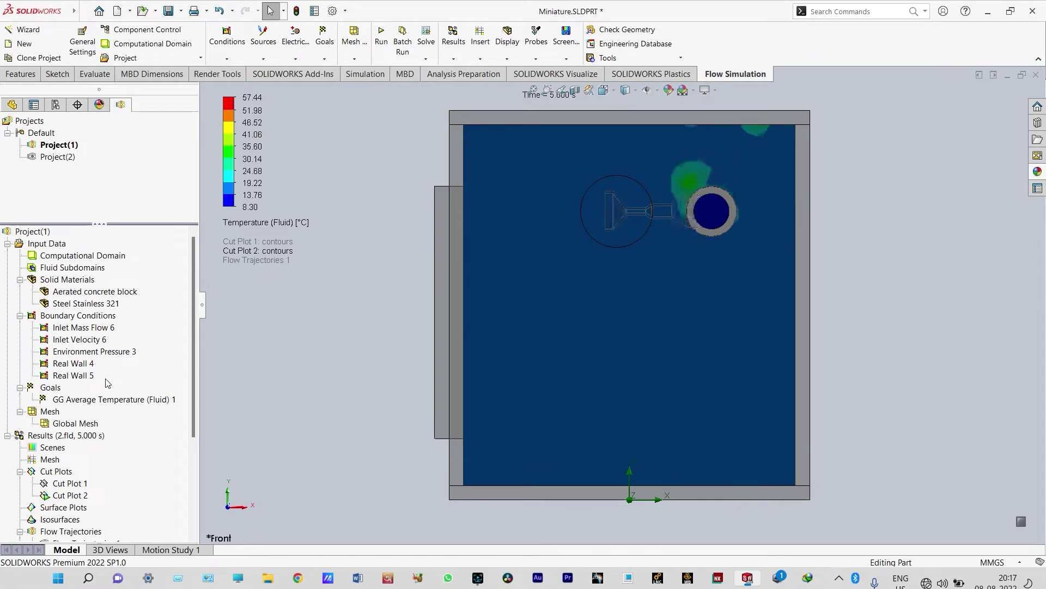
# - Clear and hide Cut Plot 2, and replace the Front Plane in its definition with the Right Plane
pyautogui.rightClick(81, 495)
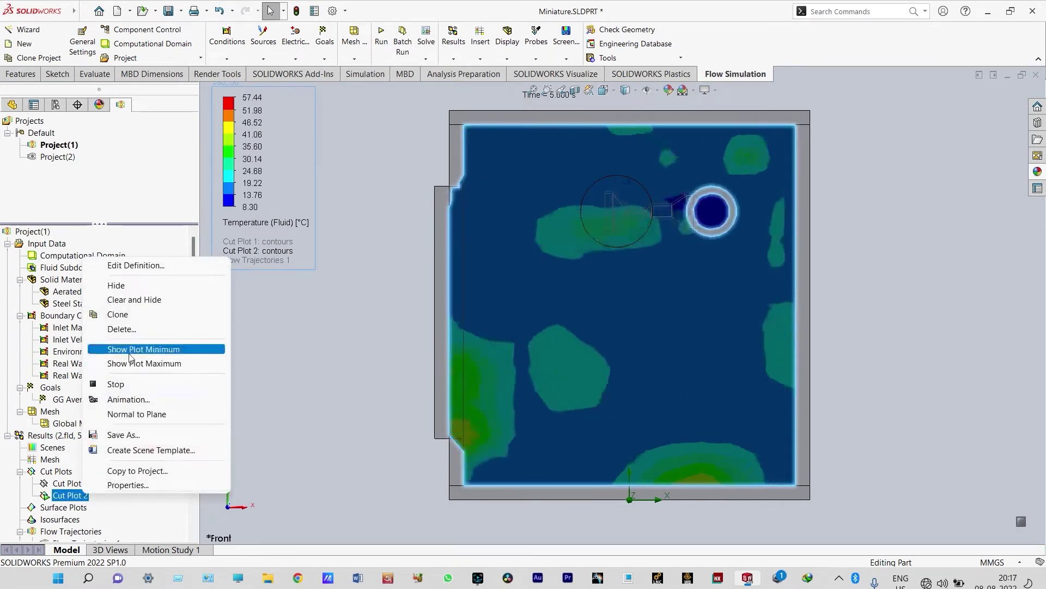
pyautogui.click(144, 299)
pyautogui.rightClick(76, 496)
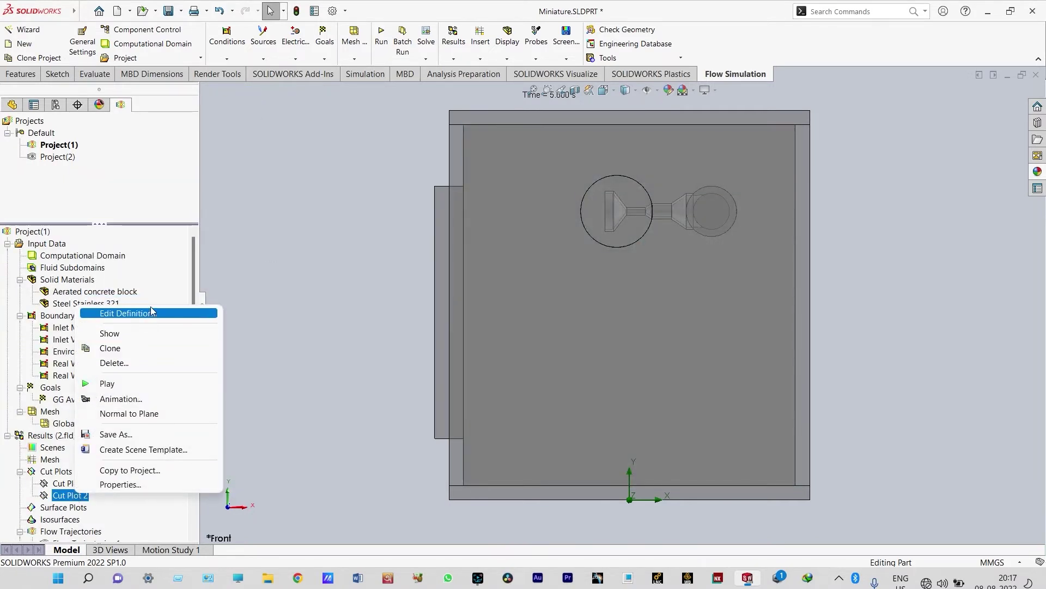
pyautogui.click(151, 312)
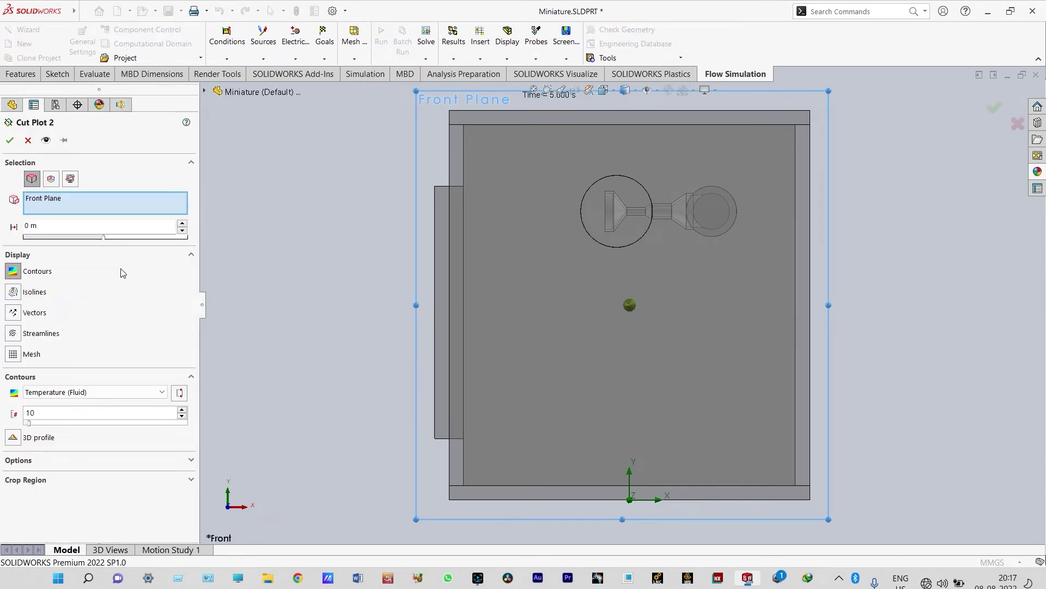
pyautogui.rightClick(105, 207)
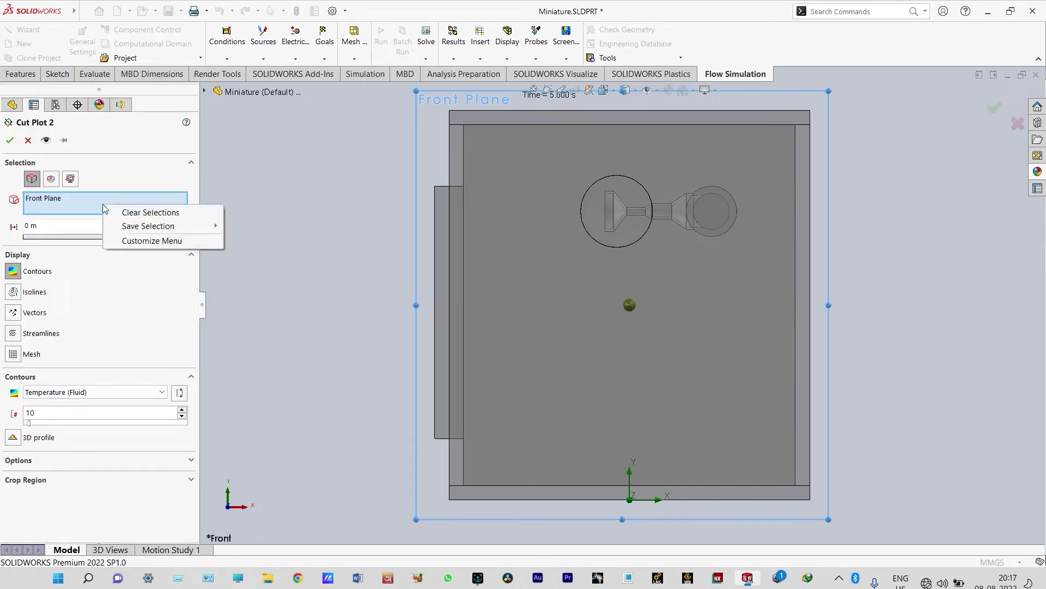
pyautogui.click(151, 211)
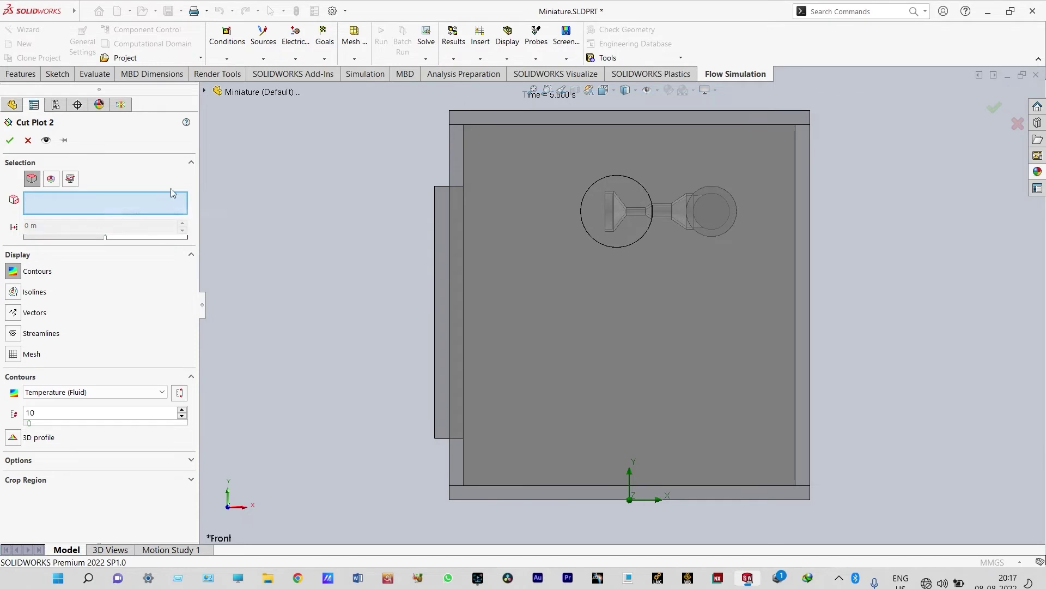
pyautogui.click(204, 91)
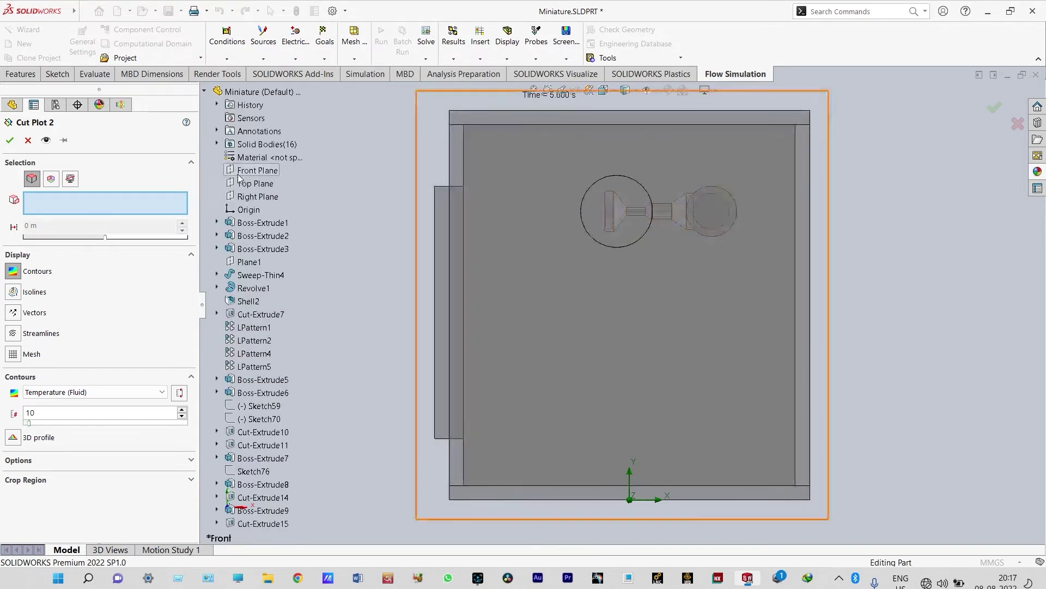
pyautogui.click(246, 196)
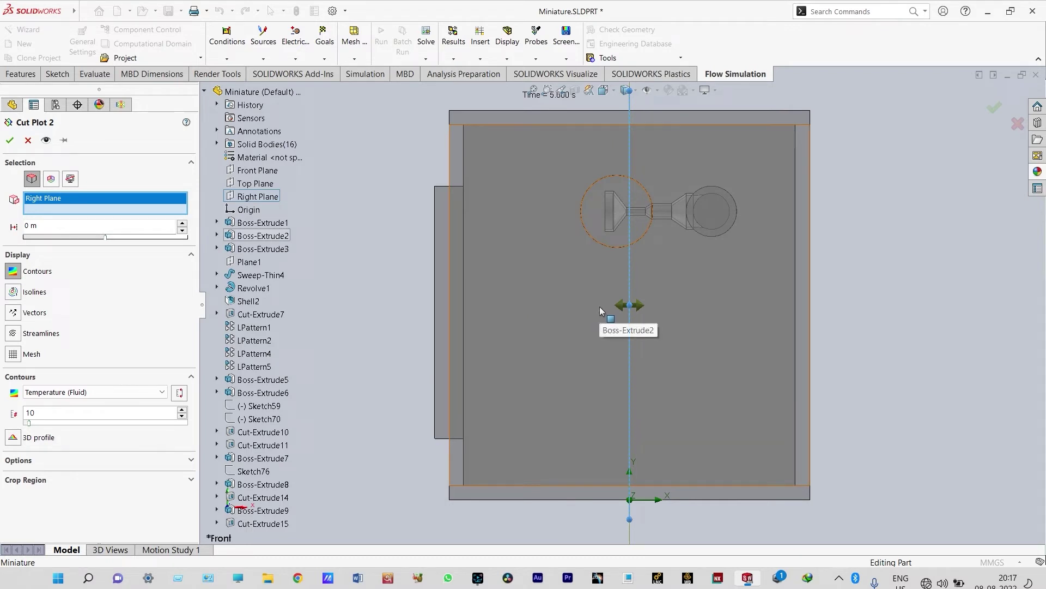
# - Set the Right Plane cut plot's offset to -0.002 m and regenerate its Temperature (Fluid) contours
pyautogui.click(183, 225)
pyautogui.click(183, 224)
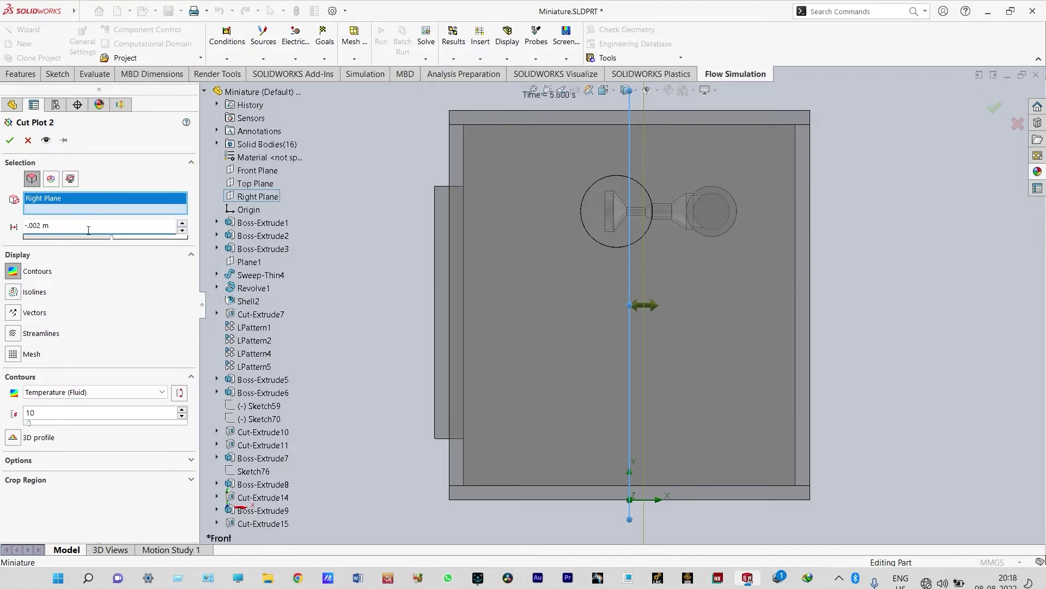
pyautogui.click(183, 230)
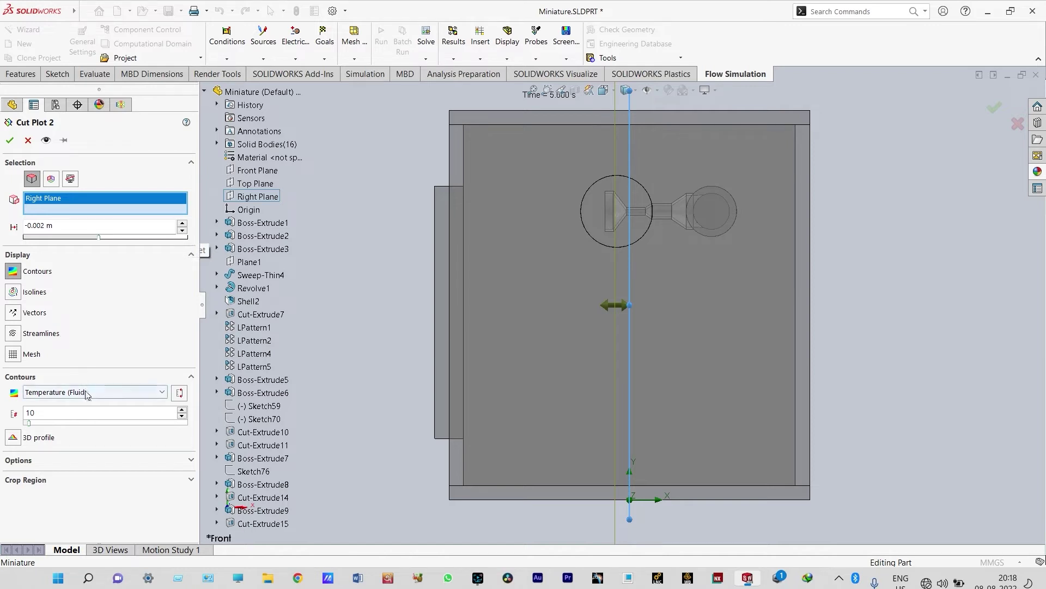
pyautogui.click(10, 141)
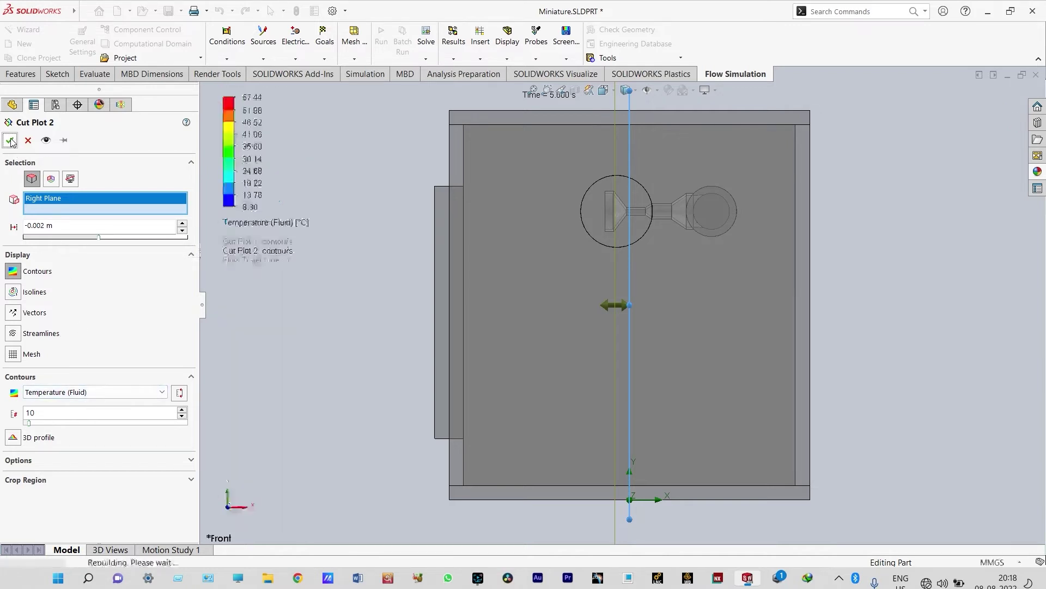
# - Look at the Right Plane cut plot in the right view and play its animation over time
pyautogui.moveTo(291, 306); pyautogui.dragTo(404, 332, button='middle')
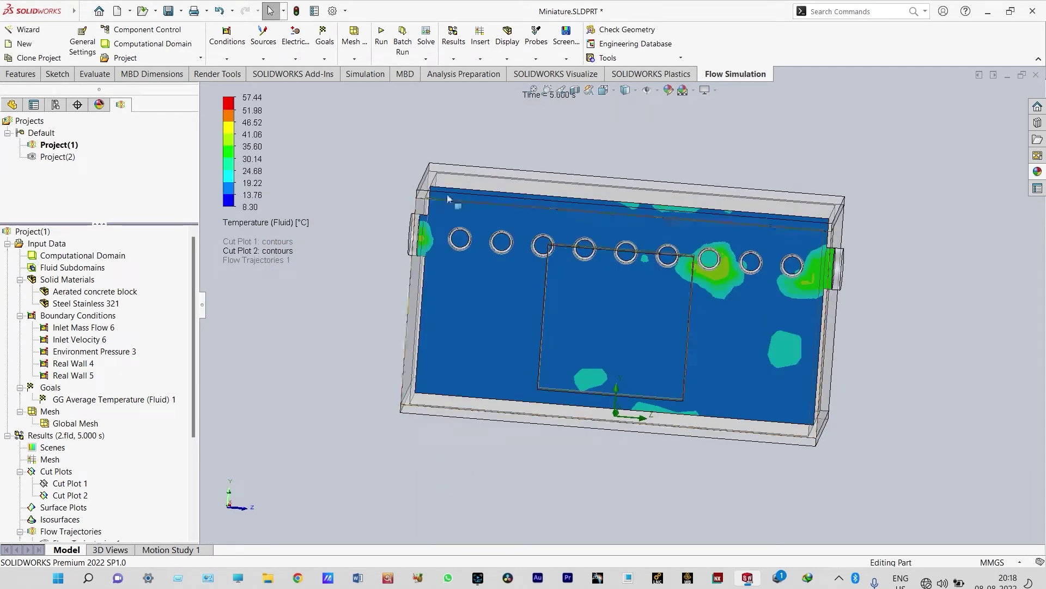
pyautogui.click(614, 93)
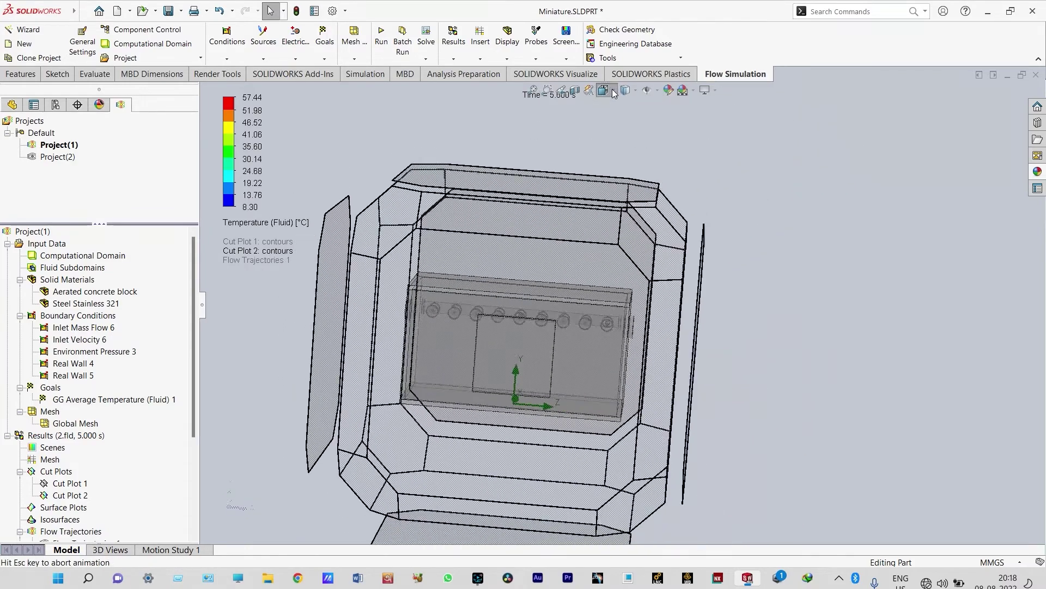
pyautogui.click(634, 137)
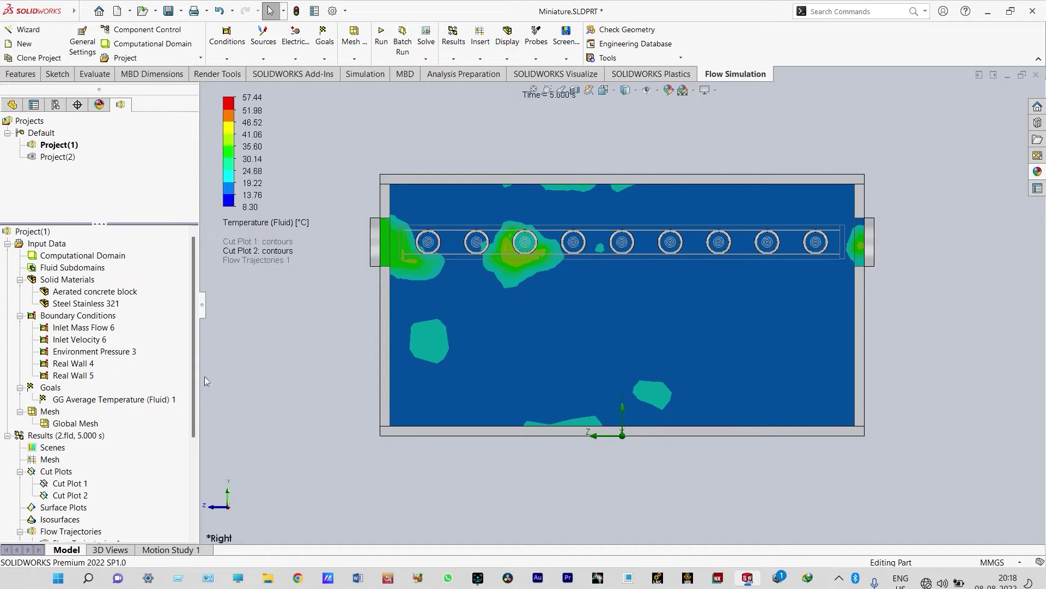
pyautogui.scroll(-2, 154, 420)
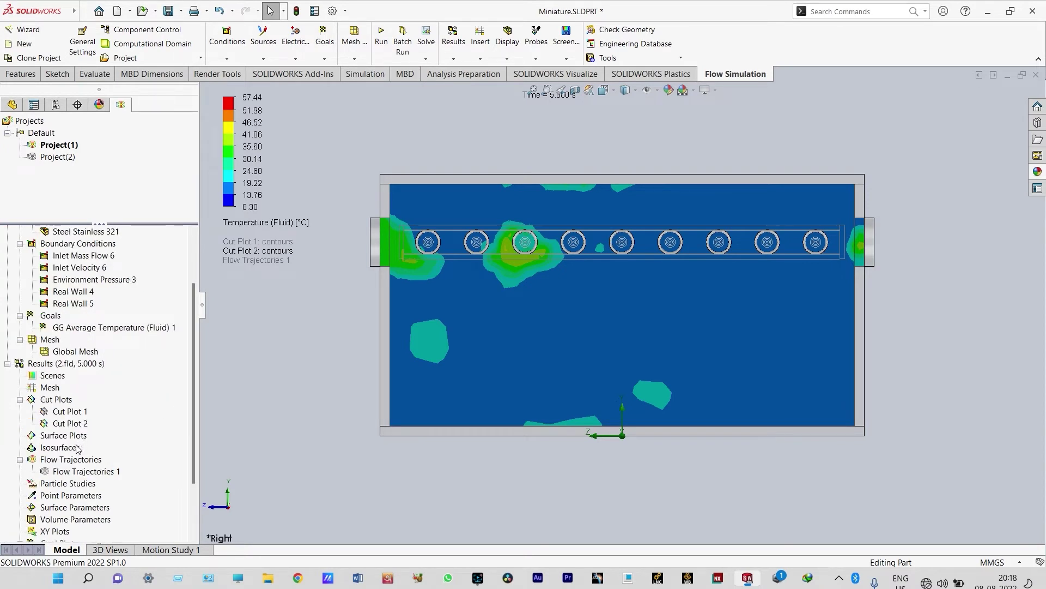
pyautogui.rightClick(82, 424)
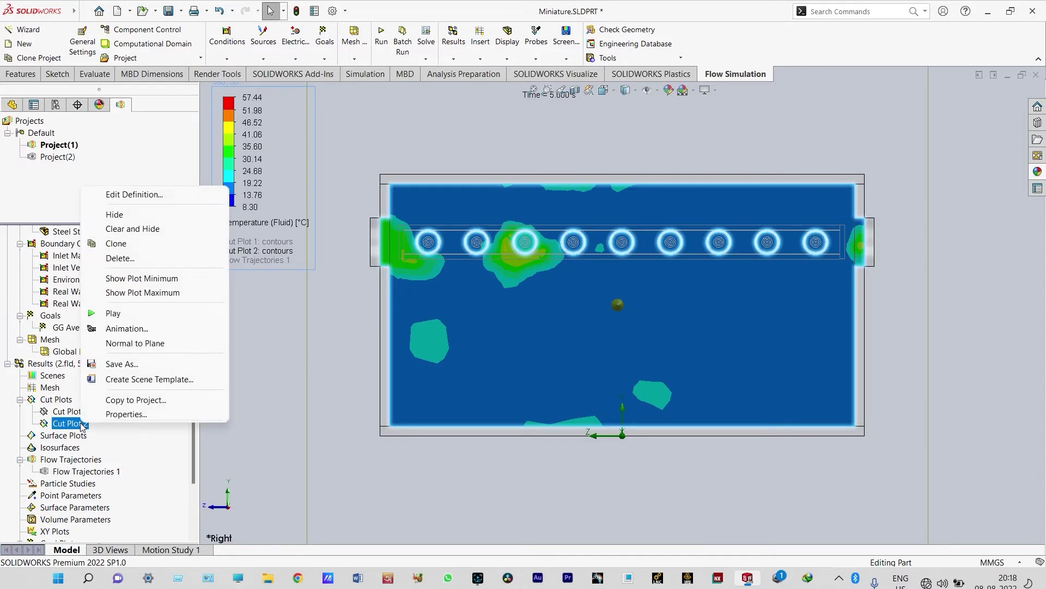
pyautogui.click(107, 314)
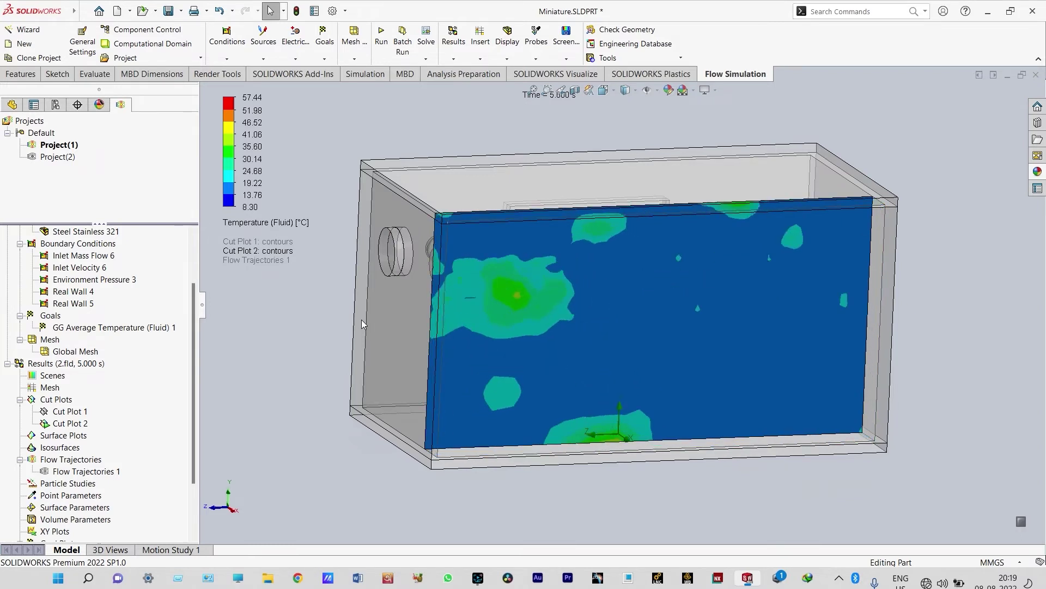
# - Clear and hide the animated Right Plane cut plot
pyautogui.click(64, 424)
pyautogui.rightClick(64, 424)
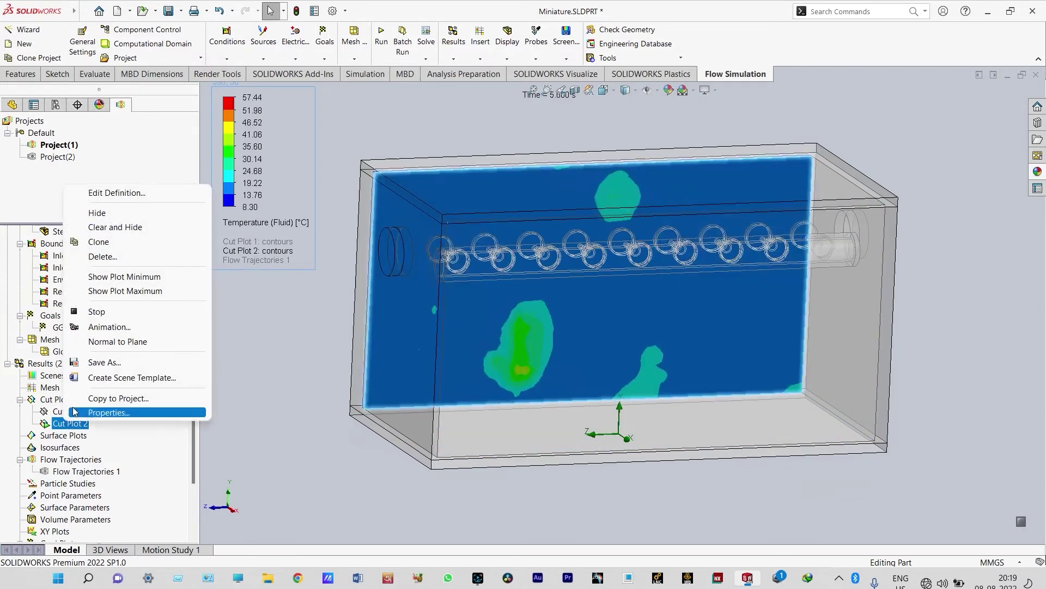
pyautogui.click(137, 229)
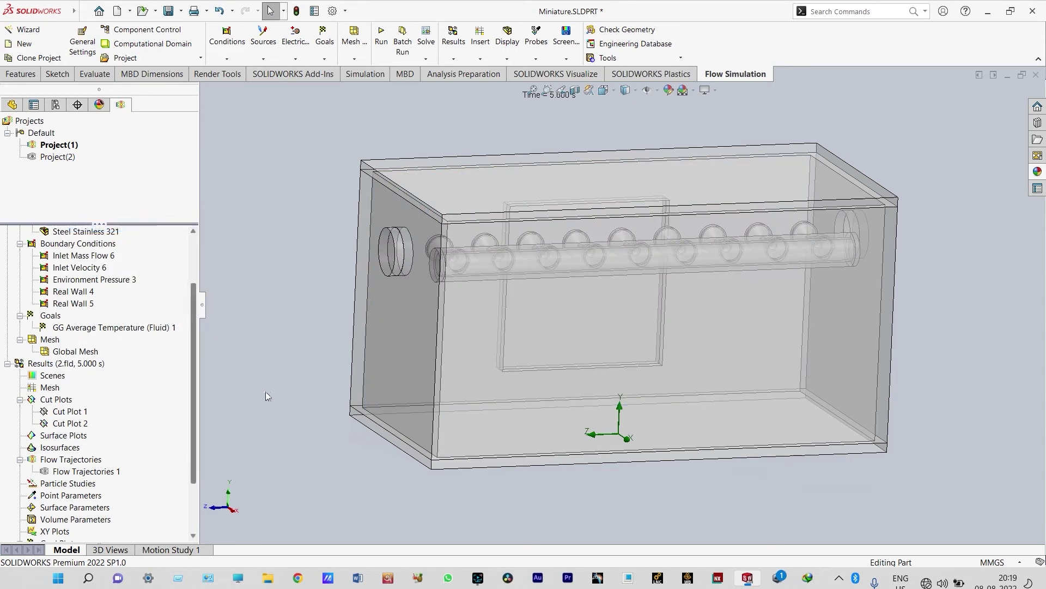
# - Insert a Temperature (Fluid) contour surface plot that uses all faces of the model
pyautogui.rightClick(84, 436)
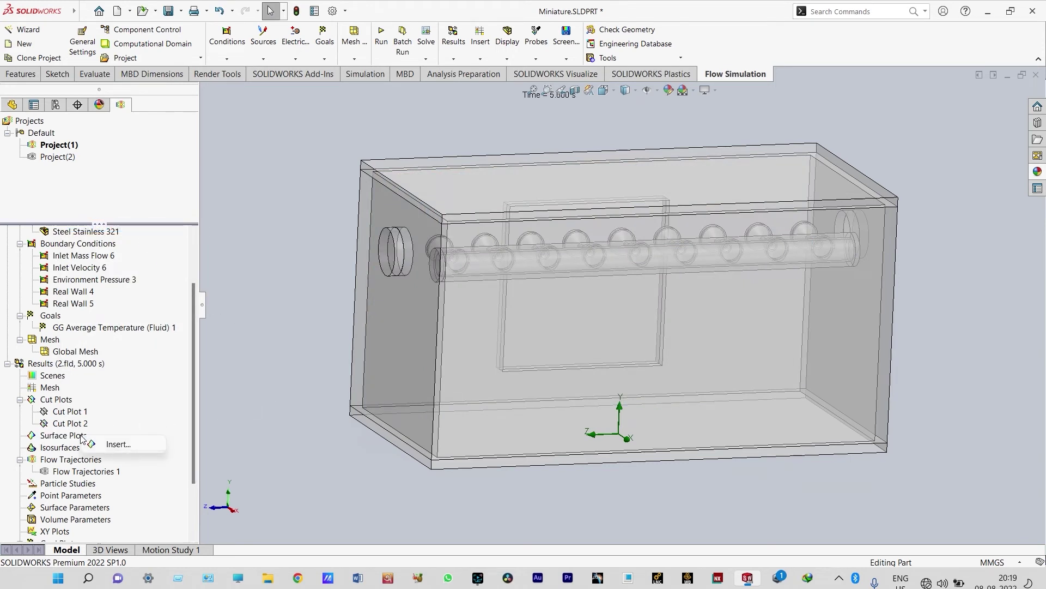
pyautogui.click(116, 444)
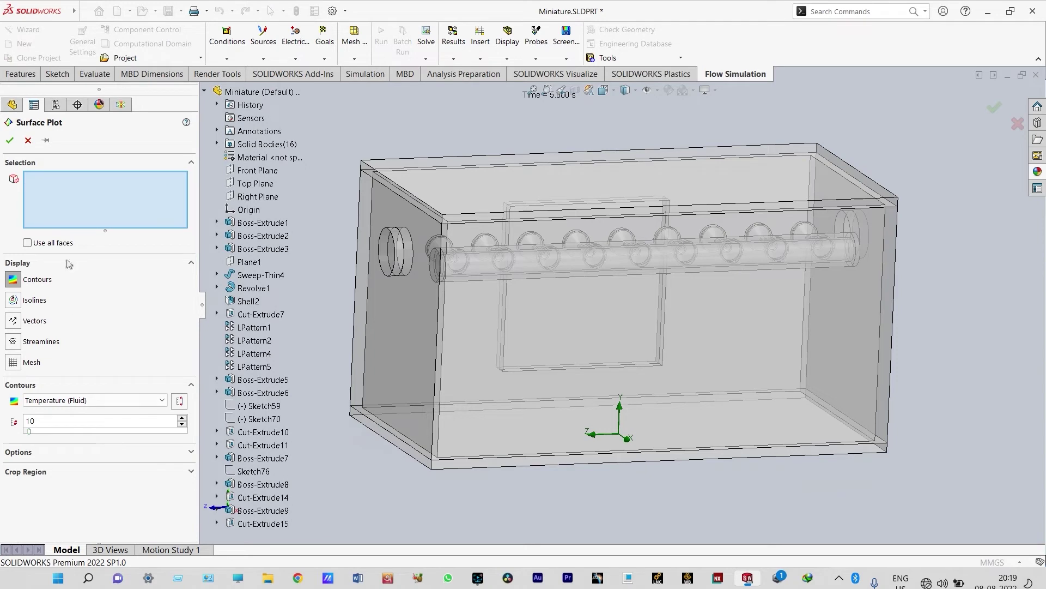
pyautogui.click(27, 243)
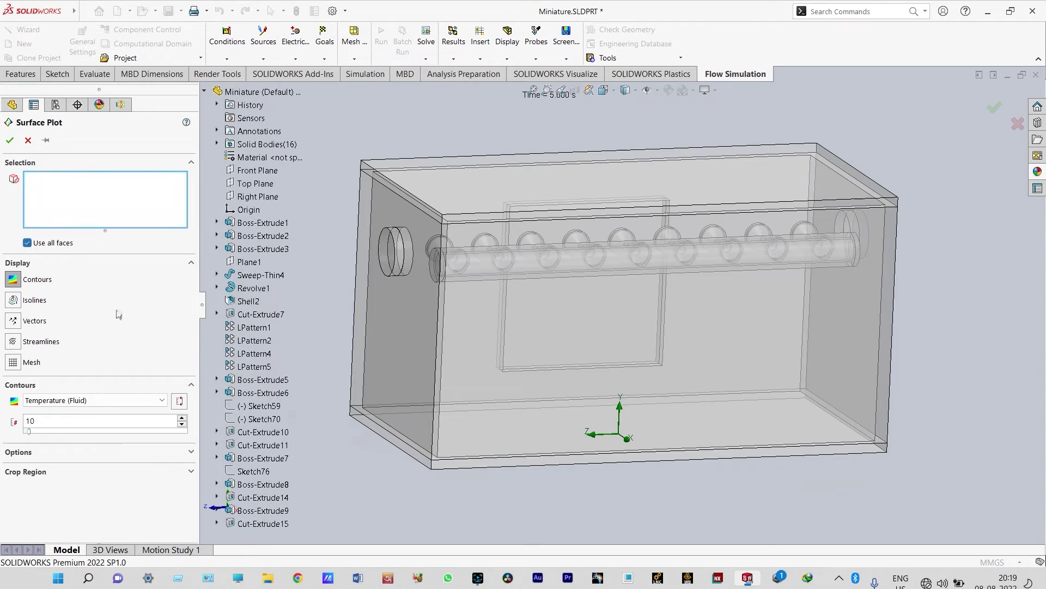
pyautogui.click(10, 141)
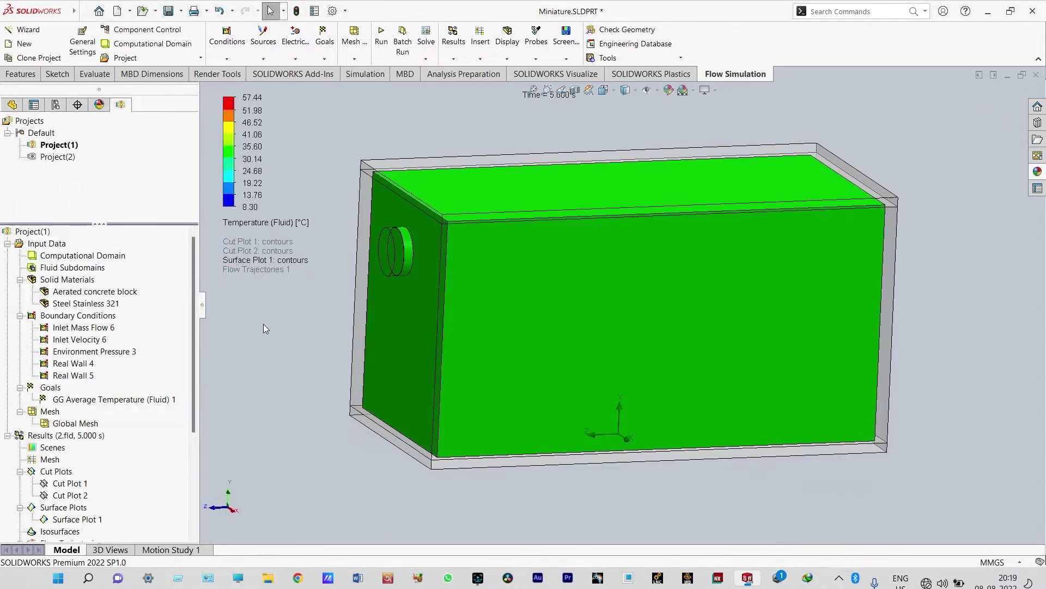
pyautogui.moveTo(349, 315); pyautogui.dragTo(377, 309, button='middle')
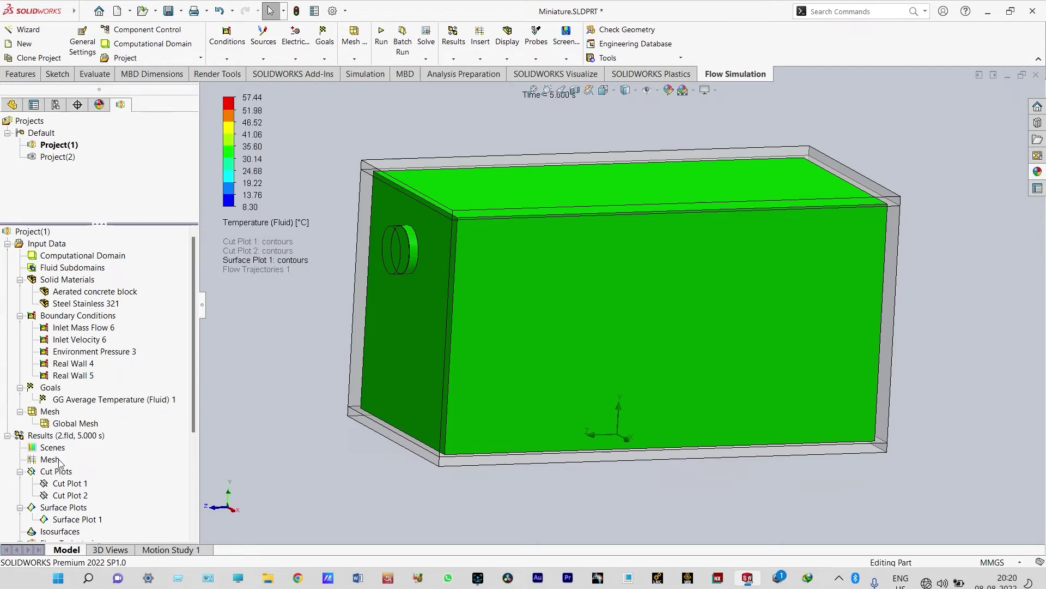
# - Hide the surface plot and section the model with a planar graphics-only cut offset 12 mm from the Right Plane
pyautogui.rightClick(75, 520)
pyautogui.click(126, 352)
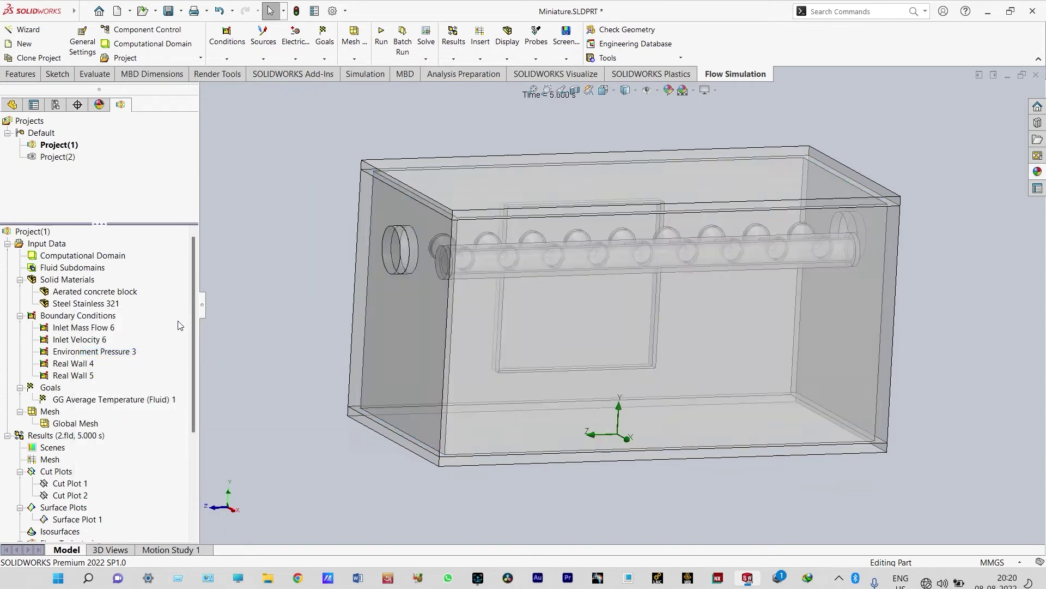
pyautogui.moveTo(192, 300); pyautogui.dragTo(192, 388)
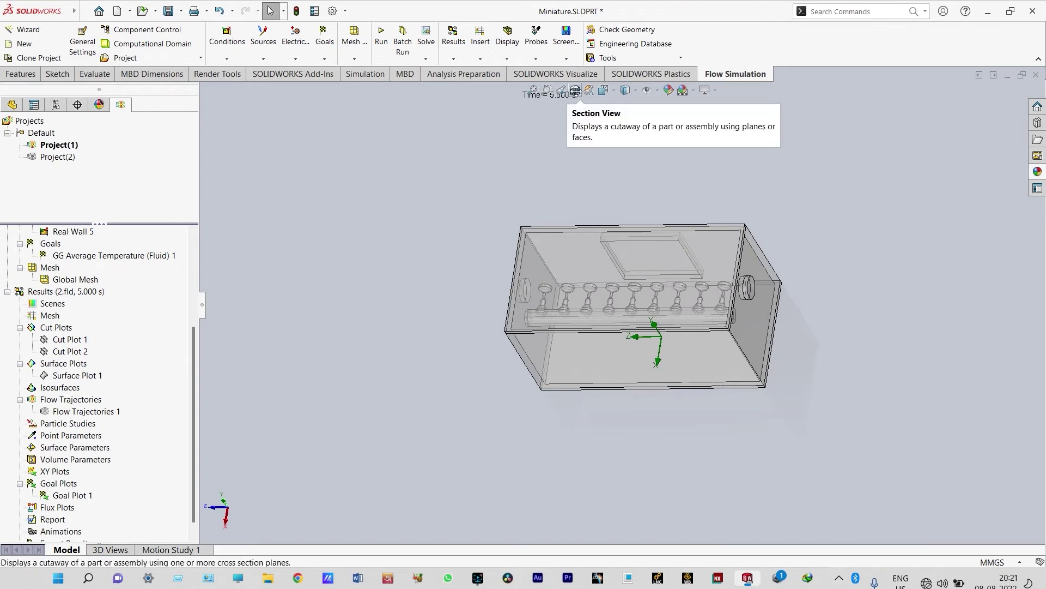
pyautogui.click(575, 90)
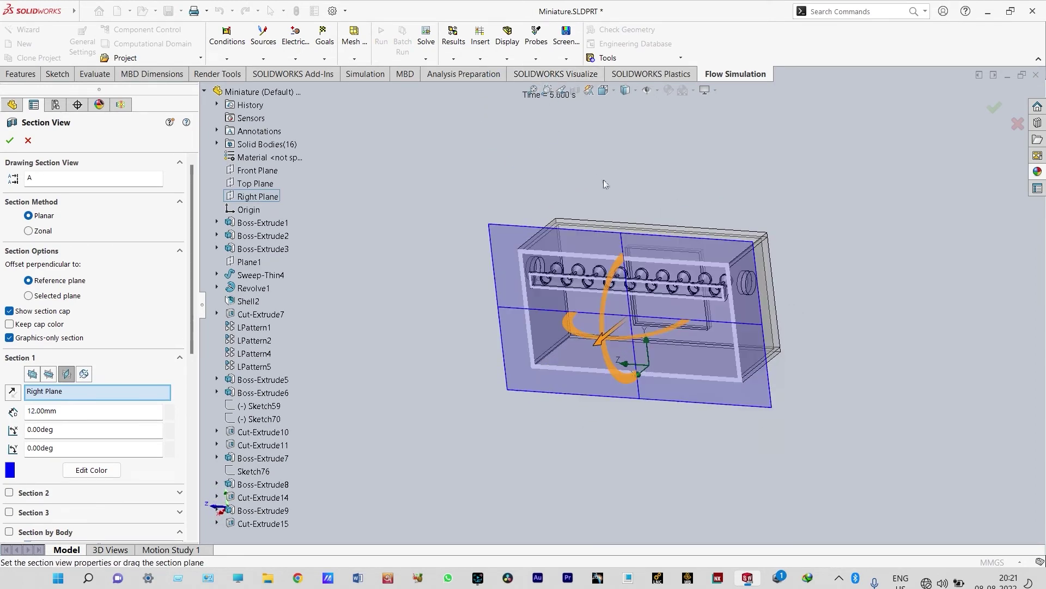
pyautogui.click(994, 109)
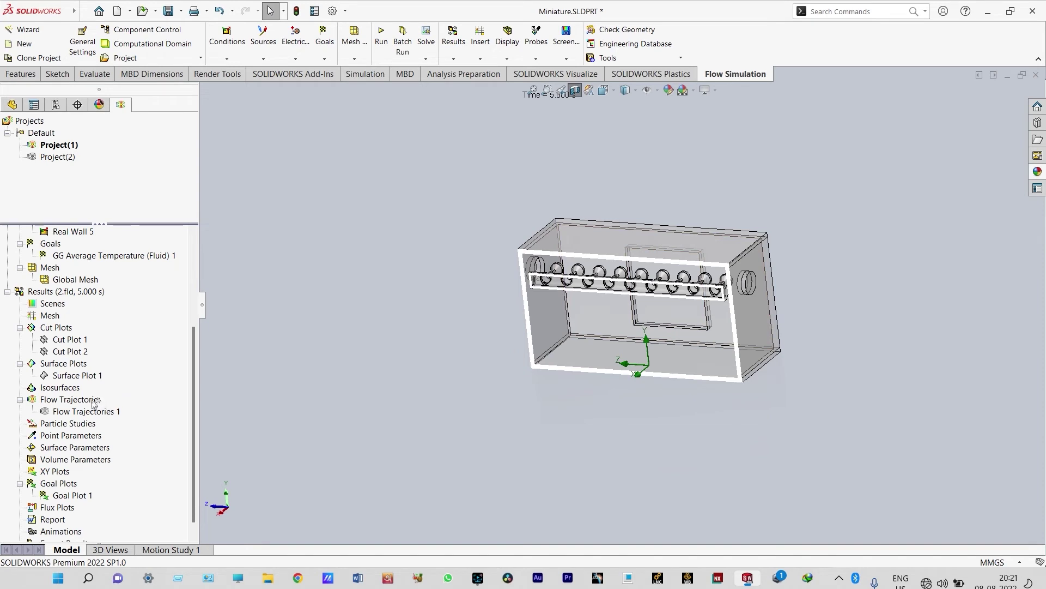
# - Insert Temperature (Fluid) arrow flow trajectories with 100 points, starting from the circular wall opening's face and the sprinkler pipe's adjacent end face
pyautogui.click(71, 400)
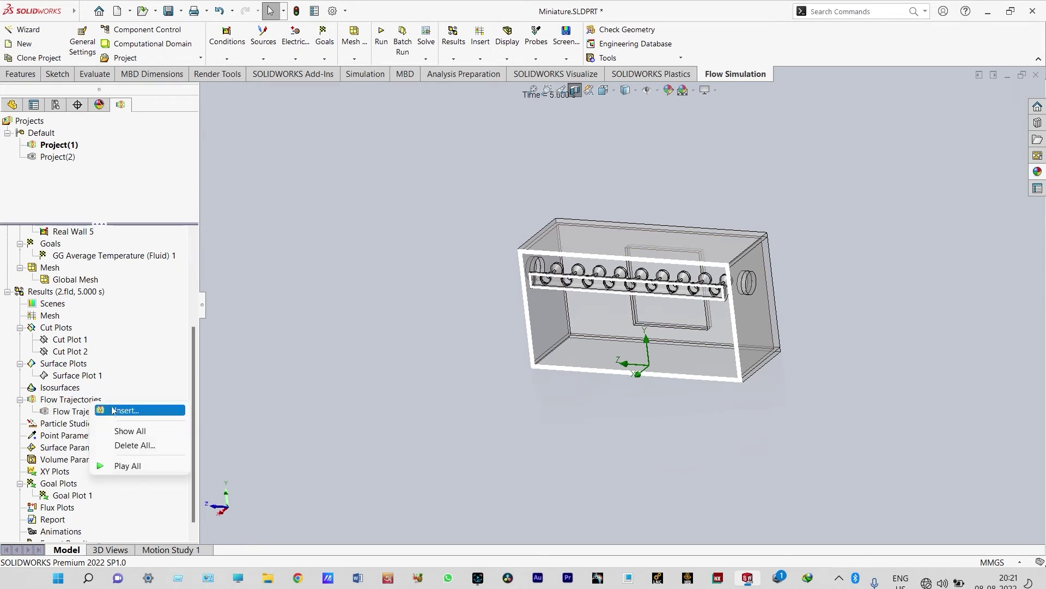
pyautogui.click(113, 410)
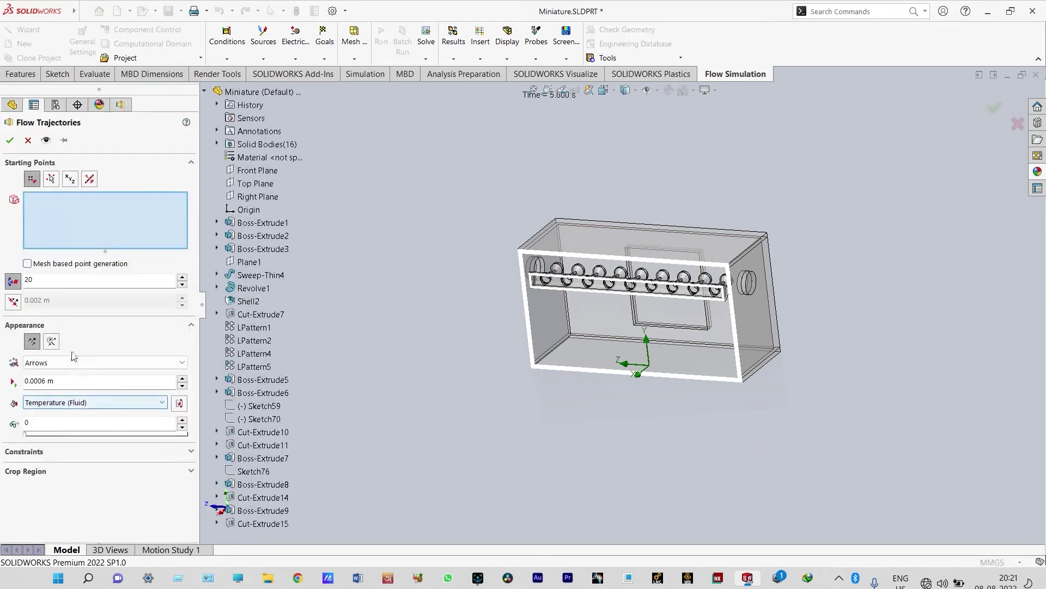
pyautogui.click(45, 275)
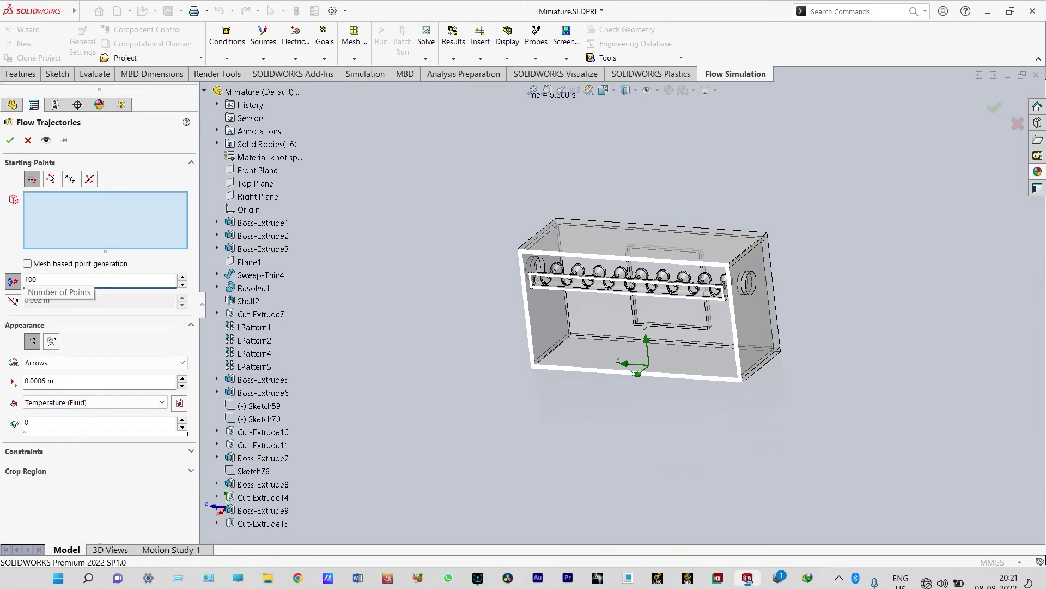
pyautogui.scroll(-6, 498, 284)
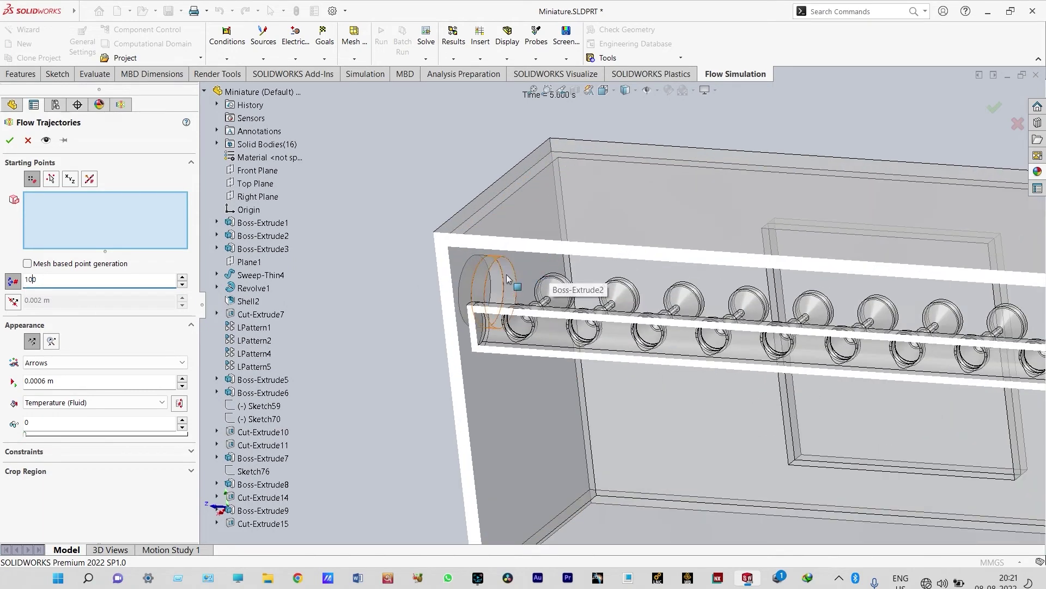
pyautogui.click(497, 283)
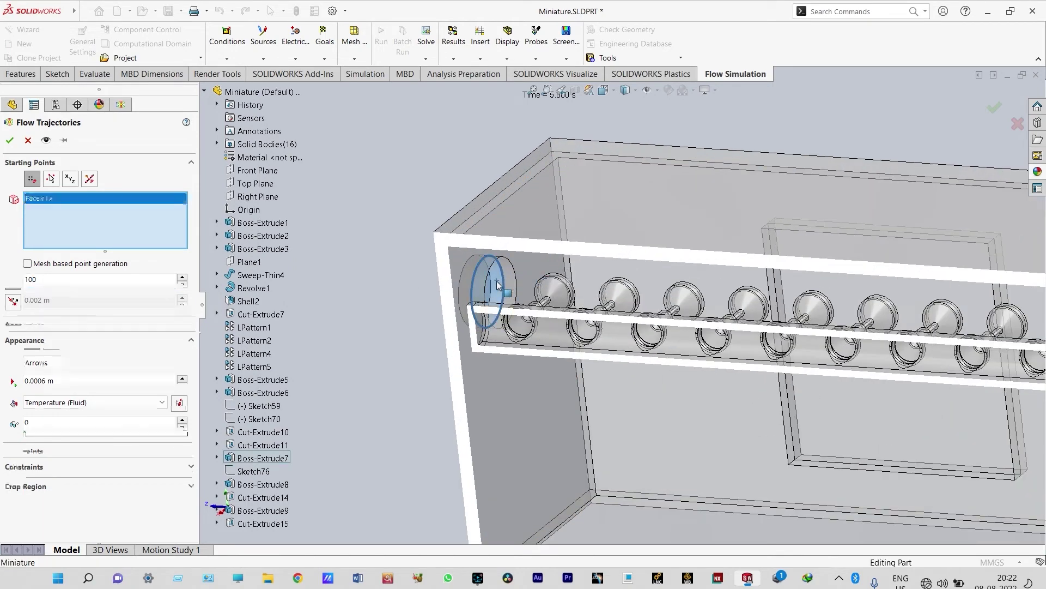
pyautogui.click(479, 329)
pyautogui.scroll(5, 579, 350)
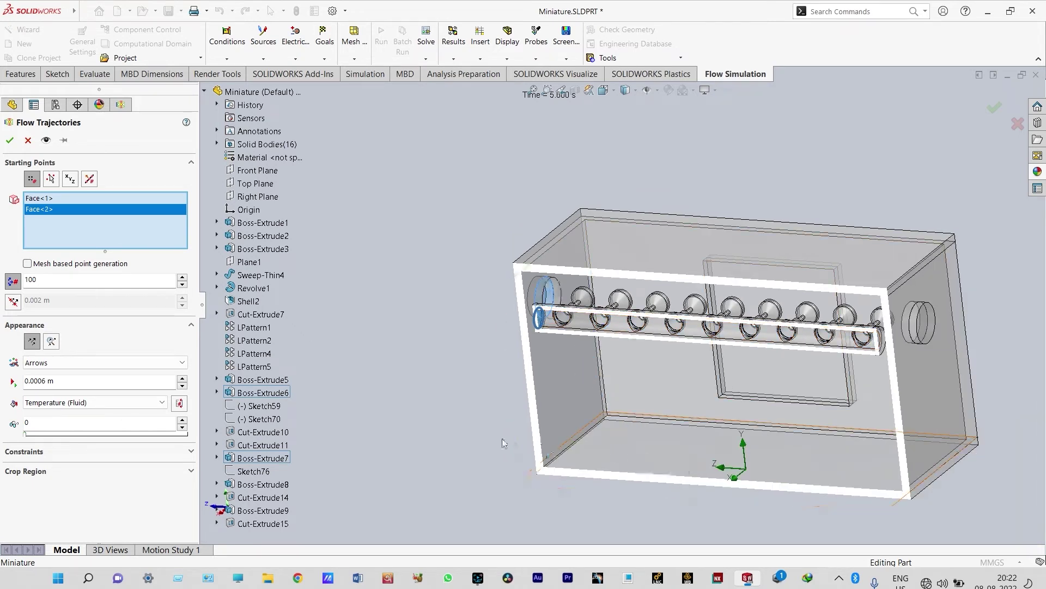
pyautogui.click(9, 140)
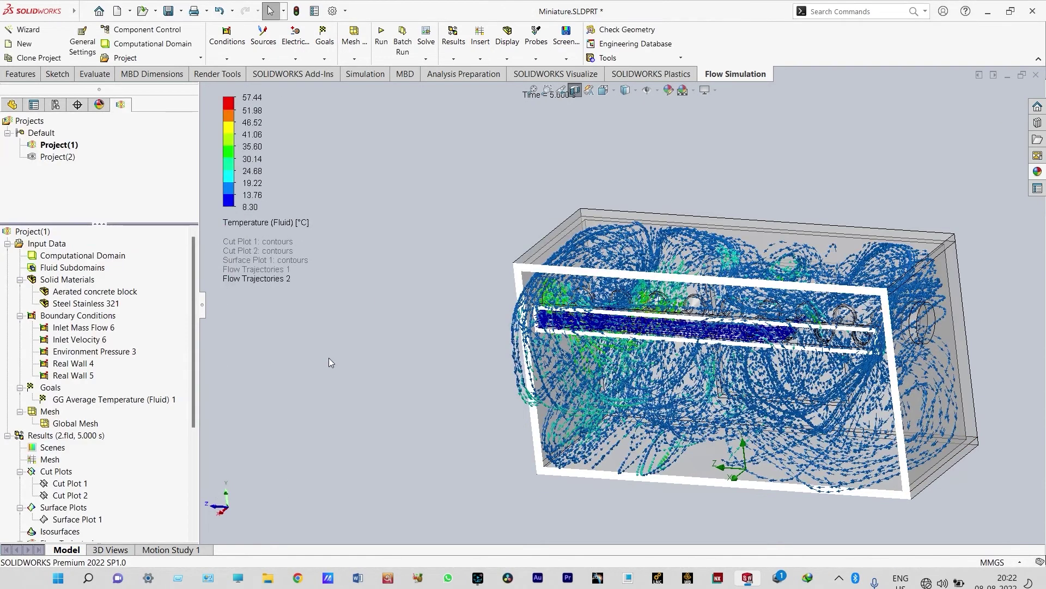
pyautogui.moveTo(330, 357); pyautogui.dragTo(352, 412, button='middle')
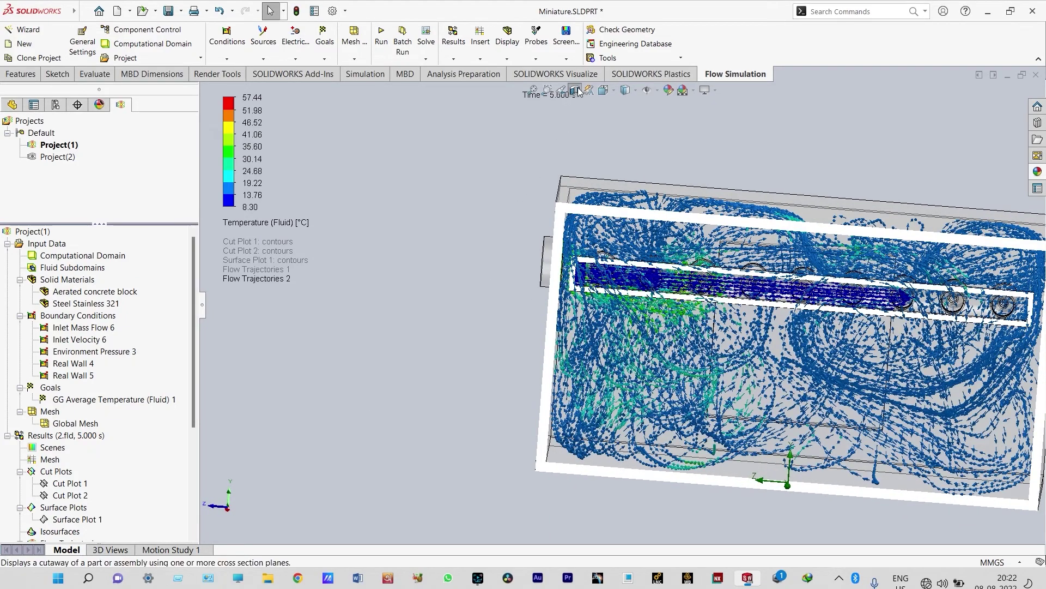
# - Play the animation of the second flow trajectories in the results
pyautogui.scroll(3, 517, 158)
pyautogui.moveTo(437, 205)
pyautogui.mouseDown(button='middle')
pyautogui.moveTo(490, 178)
pyautogui.moveTo(441, 222)
pyautogui.mouseUp(button='middle')
pyautogui.scroll(-2, 931, 300)
pyautogui.scroll(-1, 931, 297)
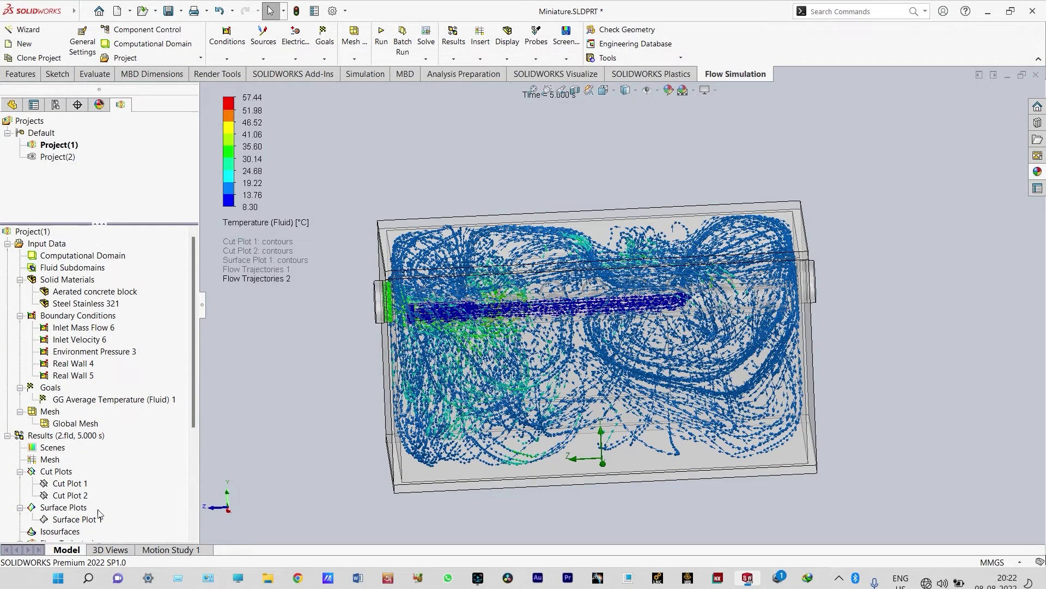
pyautogui.moveTo(192, 413); pyautogui.dragTo(194, 458)
pyautogui.click(106, 484)
pyautogui.rightClick(106, 485)
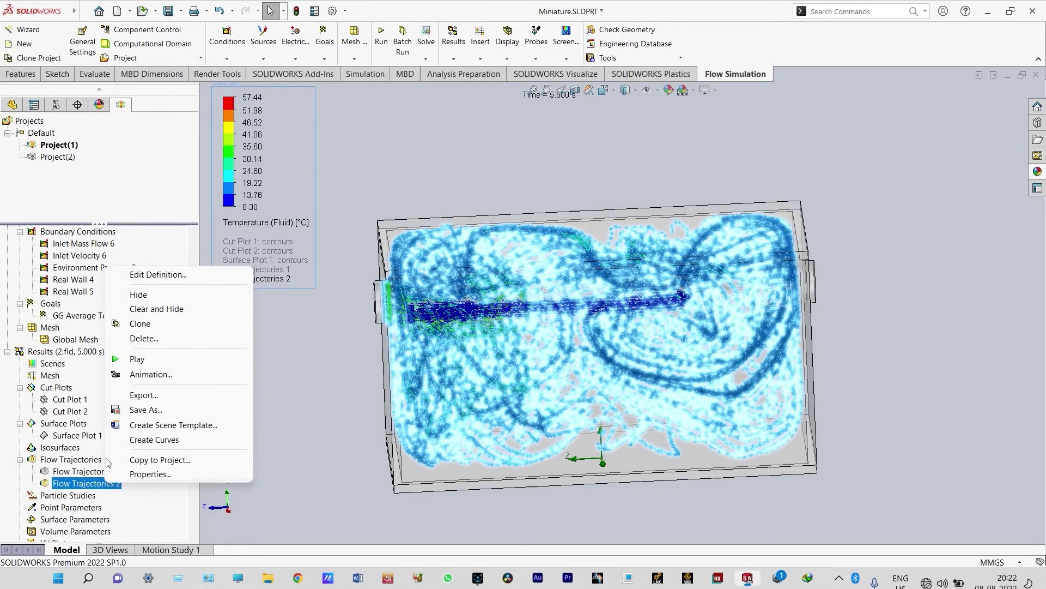
pyautogui.click(143, 360)
# - Examine the animated arrow trajectories around the circular wall opening and sprinkler pipe, and clear and hide them
pyautogui.moveTo(763, 305); pyautogui.dragTo(923, 303, button='middle')
pyautogui.press('f')
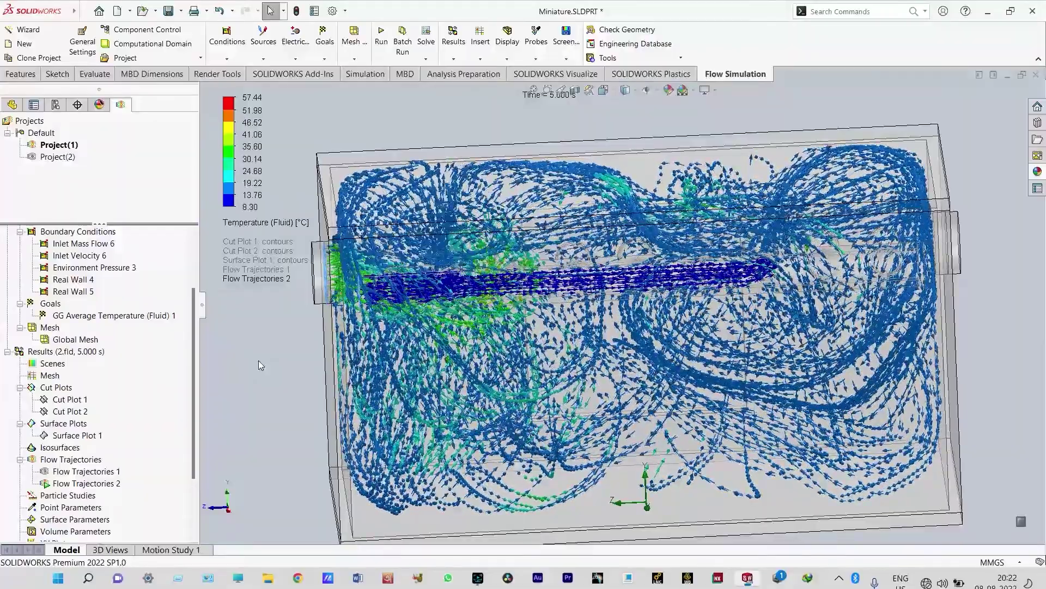
pyautogui.moveTo(259, 364); pyautogui.dragTo(326, 349, button='middle')
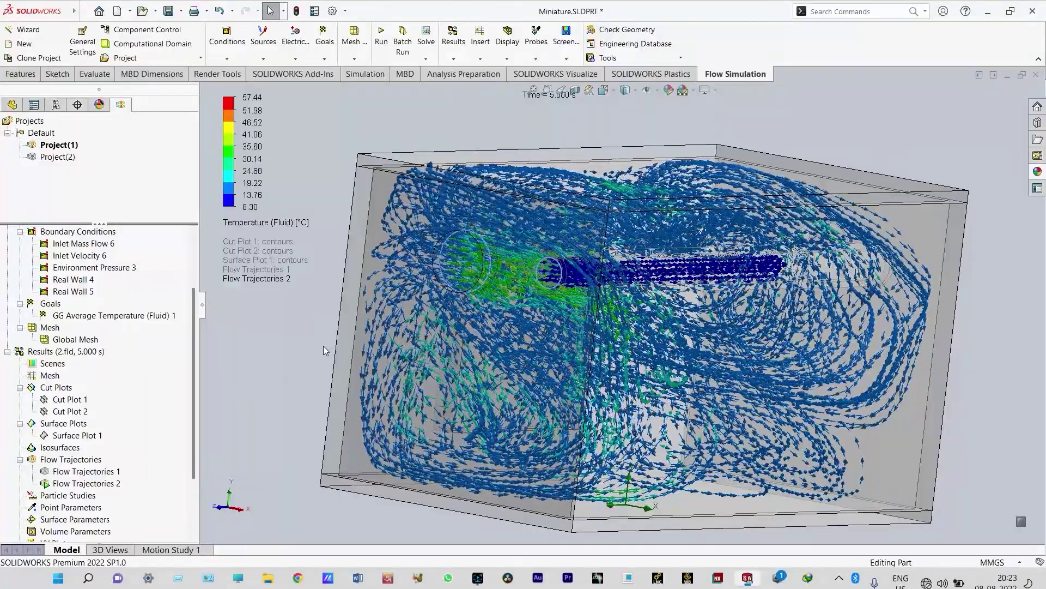
pyautogui.scroll(-2, 294, 381)
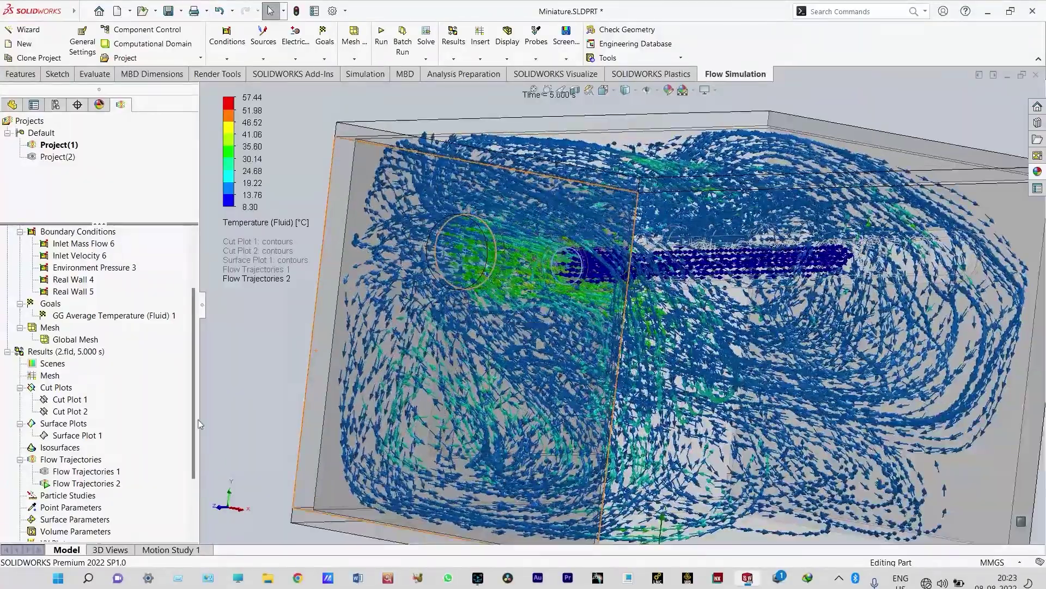
pyautogui.rightClick(85, 484)
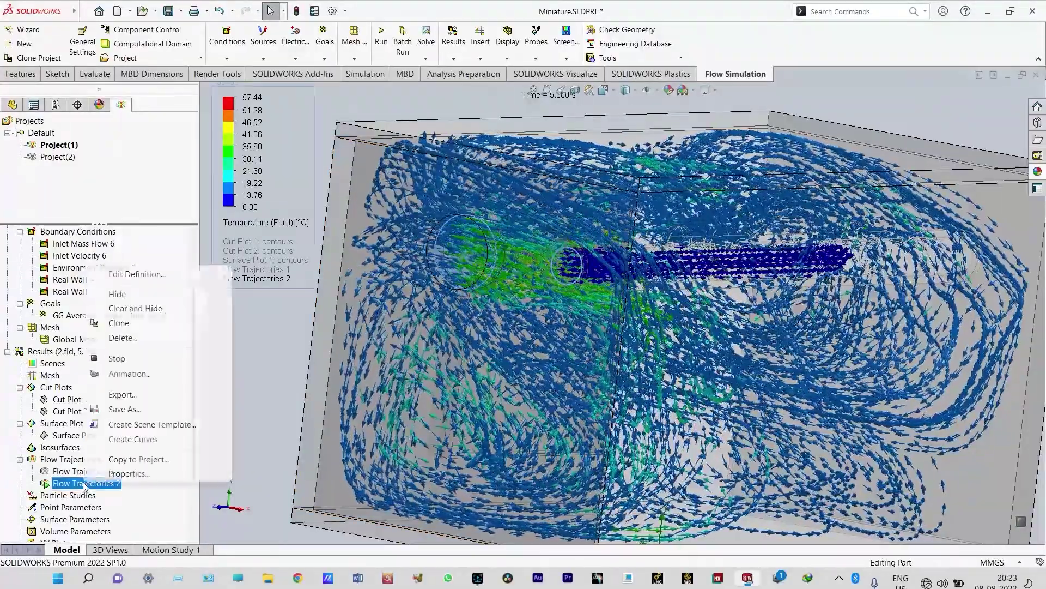
pyautogui.click(136, 308)
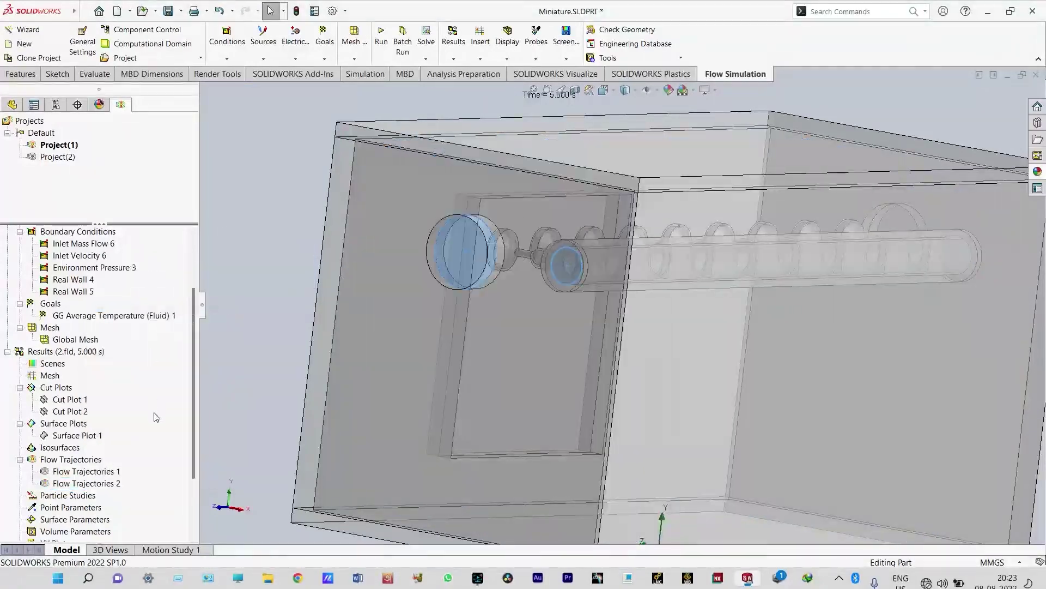
# - Start a goal plot of GG Average Temperature (Fluid) 1 against iterations and export it to an Excel workbook
pyautogui.moveTo(195, 426); pyautogui.dragTo(195, 466)
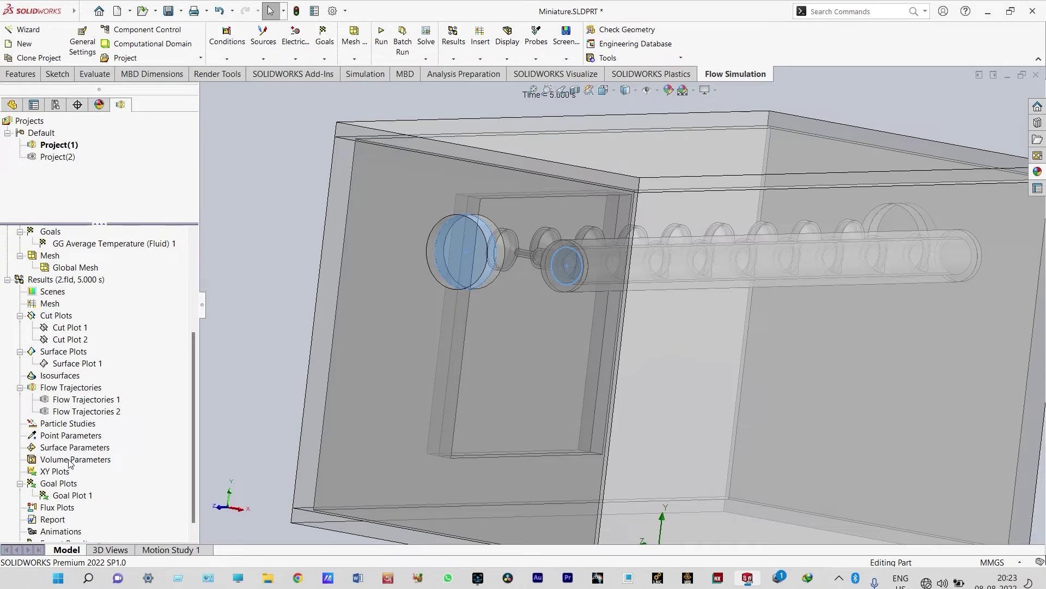
pyautogui.rightClick(66, 486)
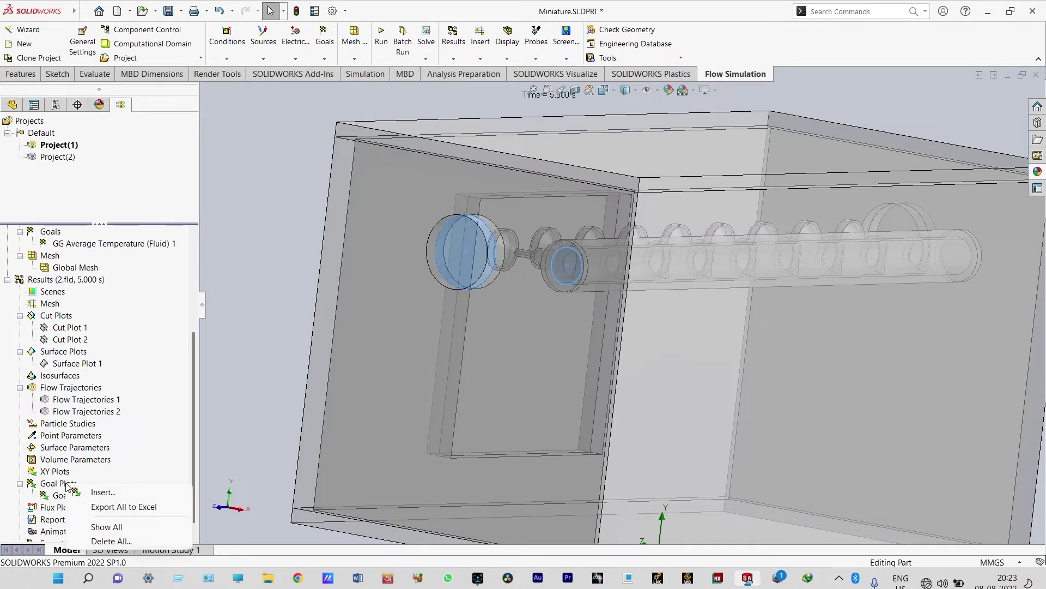
pyautogui.click(82, 492)
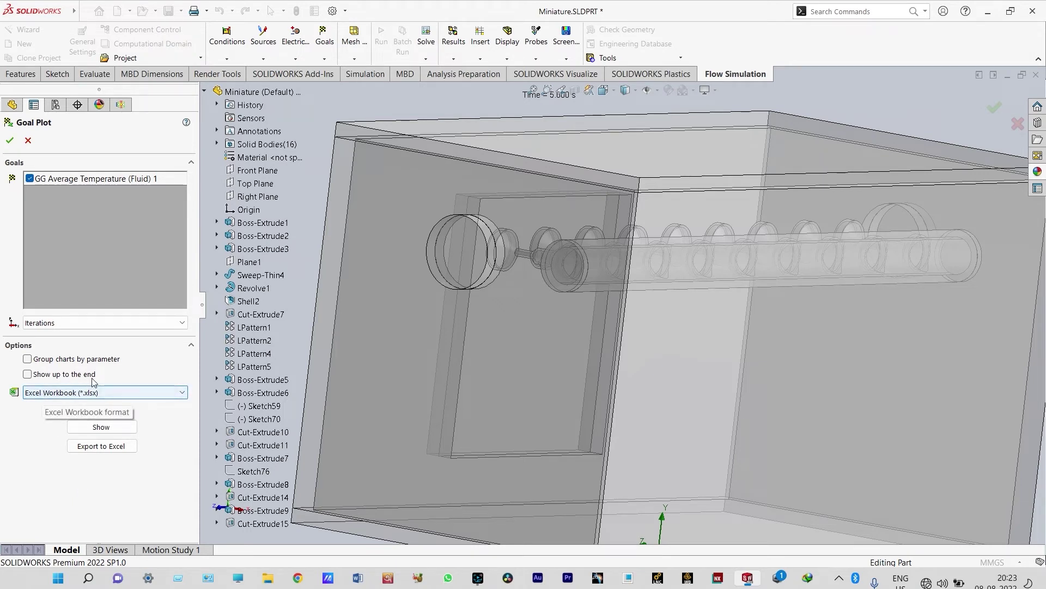
pyautogui.click(114, 447)
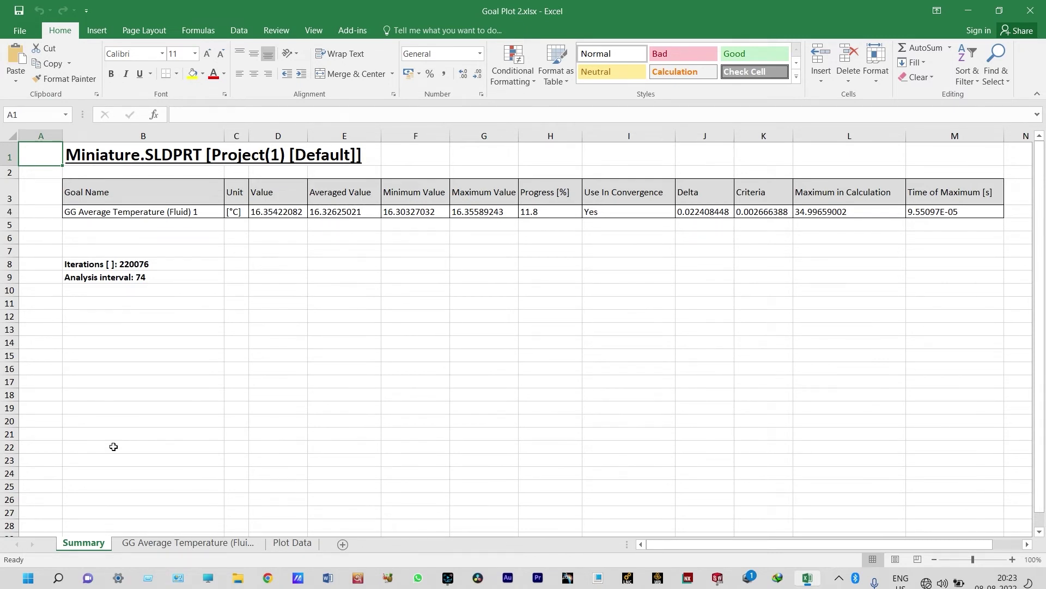
# - Examine the GG Average Temperature (Fluid) 1 curve over the iterations in the exported Excel workbook, and close the workbook
pyautogui.click(158, 543)
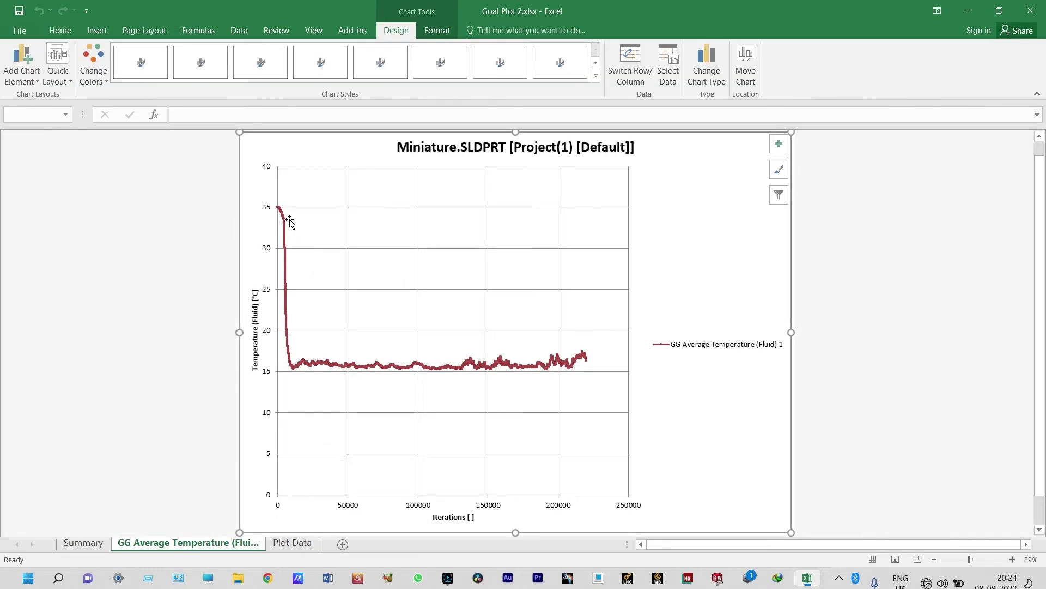
pyautogui.moveTo(277, 211)
pyautogui.moveTo(295, 371)
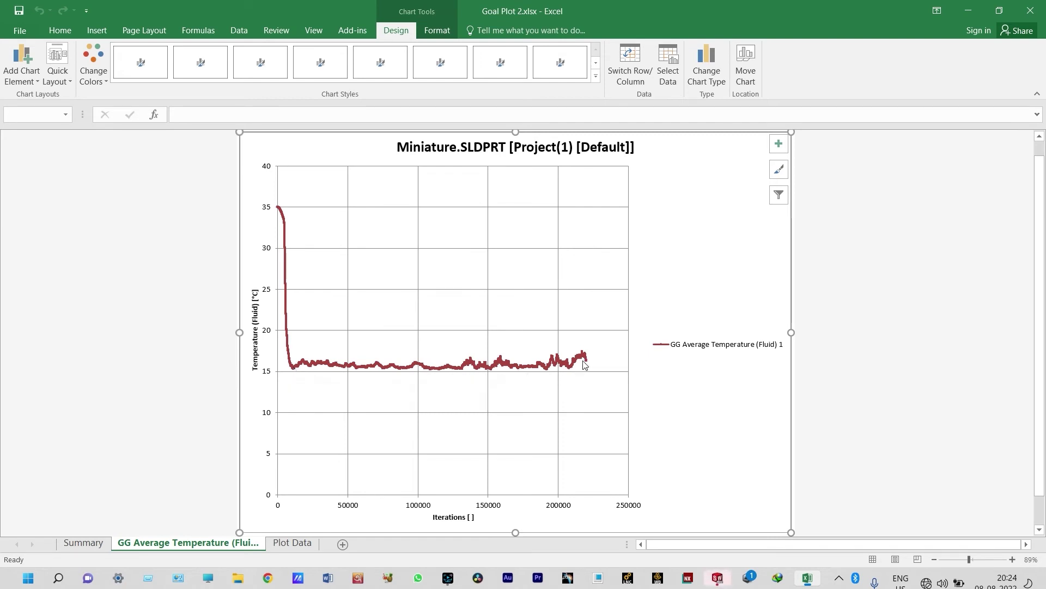
pyautogui.moveTo(588, 362)
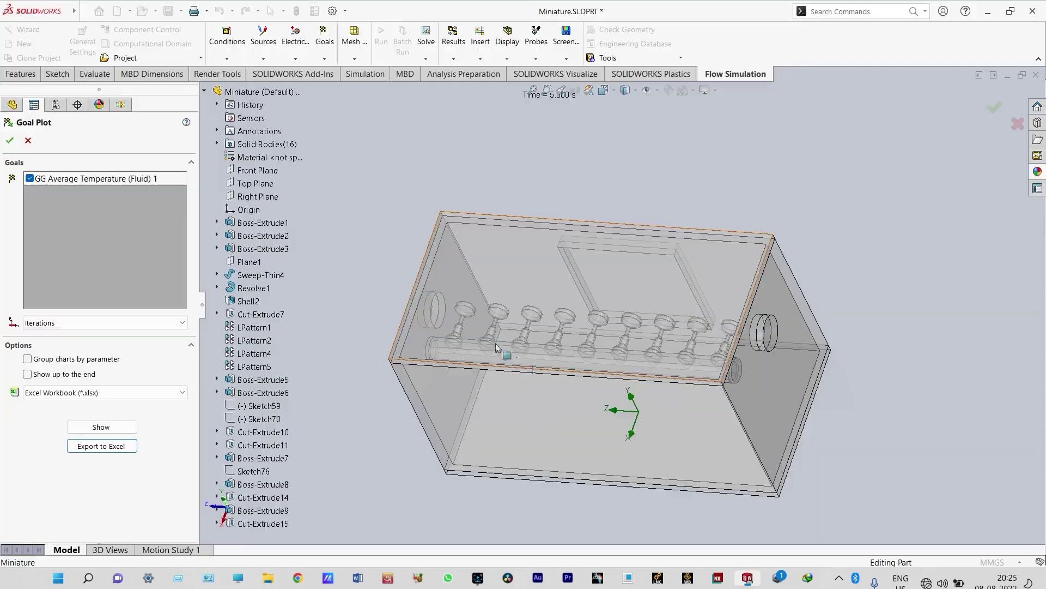
pyautogui.click(1030, 10)
# - Inspect the sprinkler row and the circular openings in the end walls, and cancel the goal plot definition
pyautogui.moveTo(574, 258); pyautogui.dragTo(555, 305, button='middle')
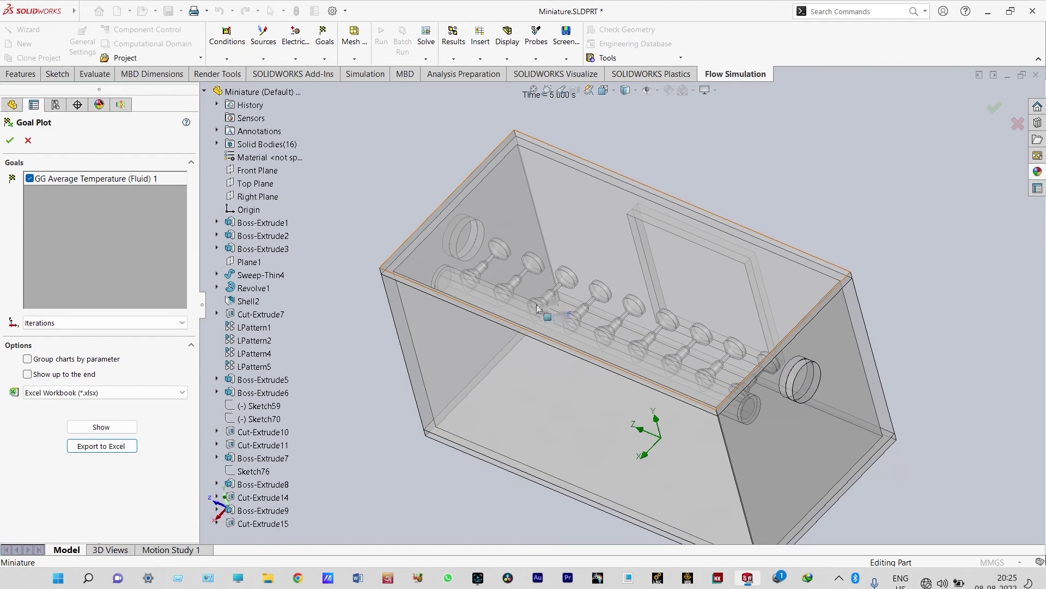
pyautogui.moveTo(463, 282); pyautogui.dragTo(490, 285, button='middle')
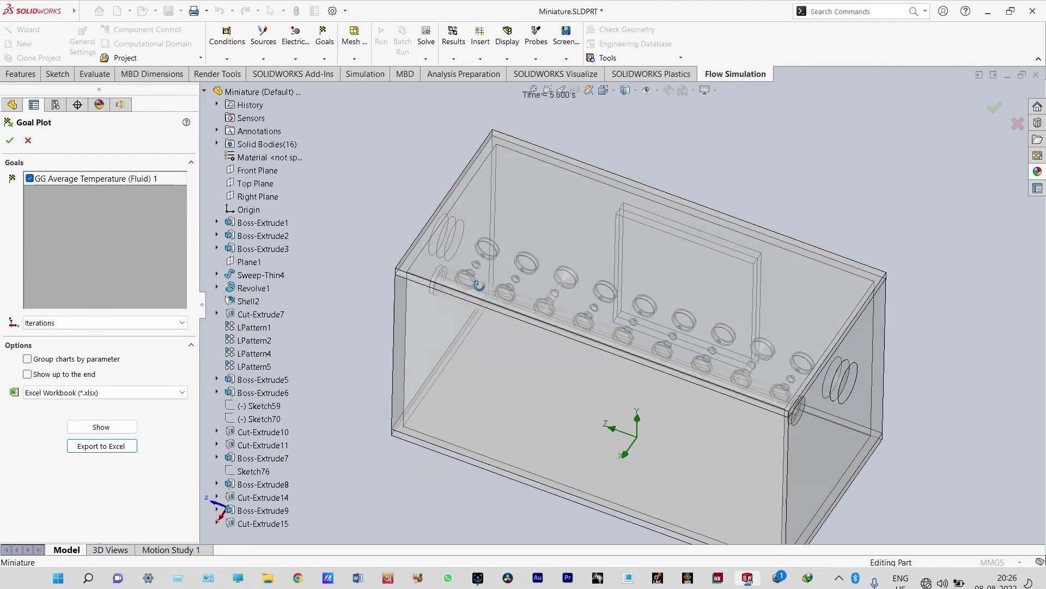
pyautogui.scroll(-2, 472, 240)
pyautogui.scroll(-2, 472, 239)
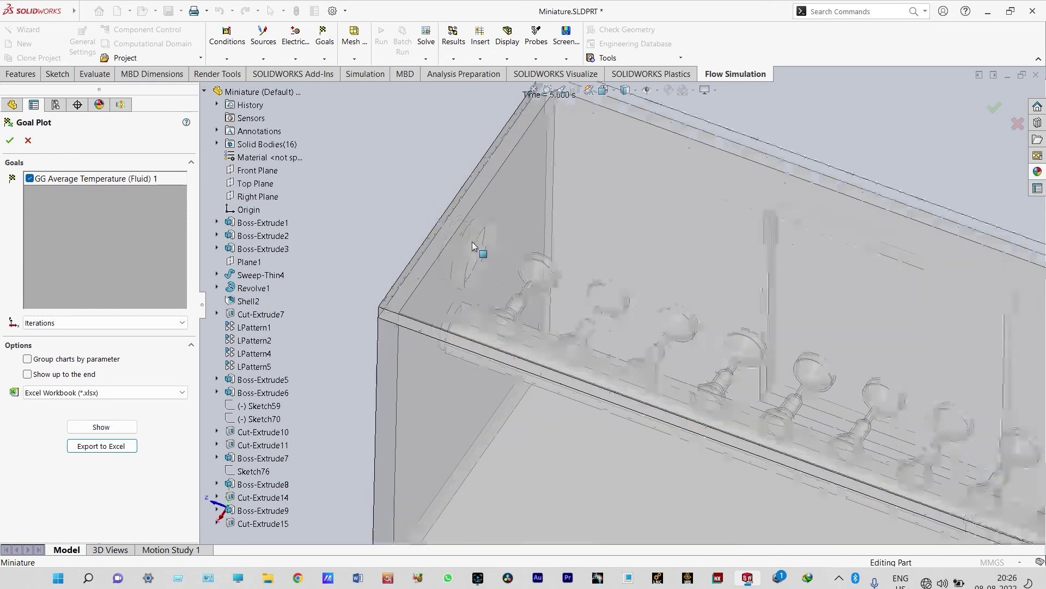
pyautogui.scroll(2, 488, 252)
pyautogui.moveTo(488, 252); pyautogui.dragTo(906, 388, button='middle')
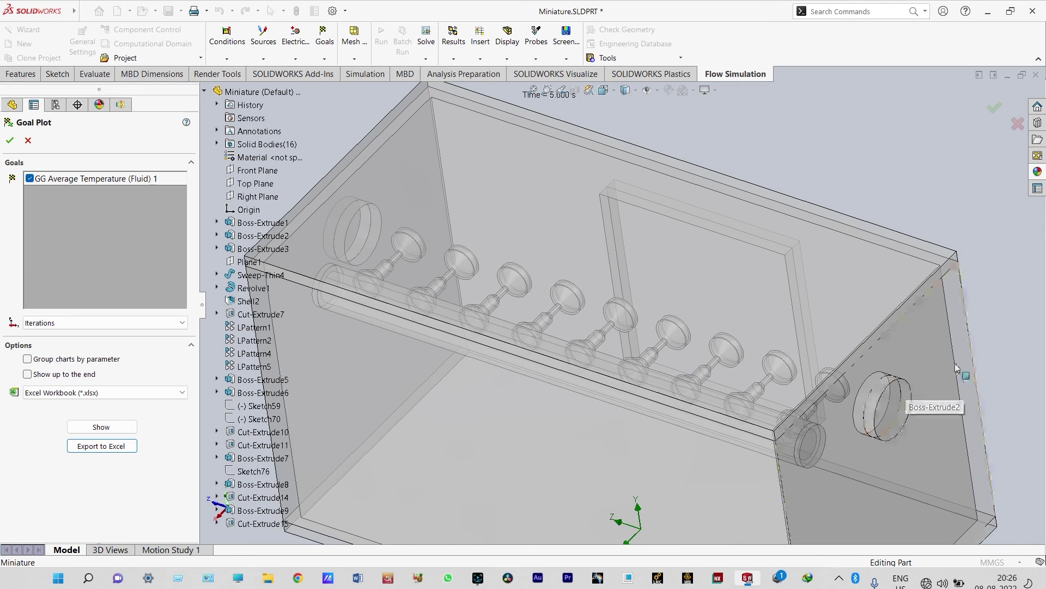
pyautogui.scroll(3, 876, 342)
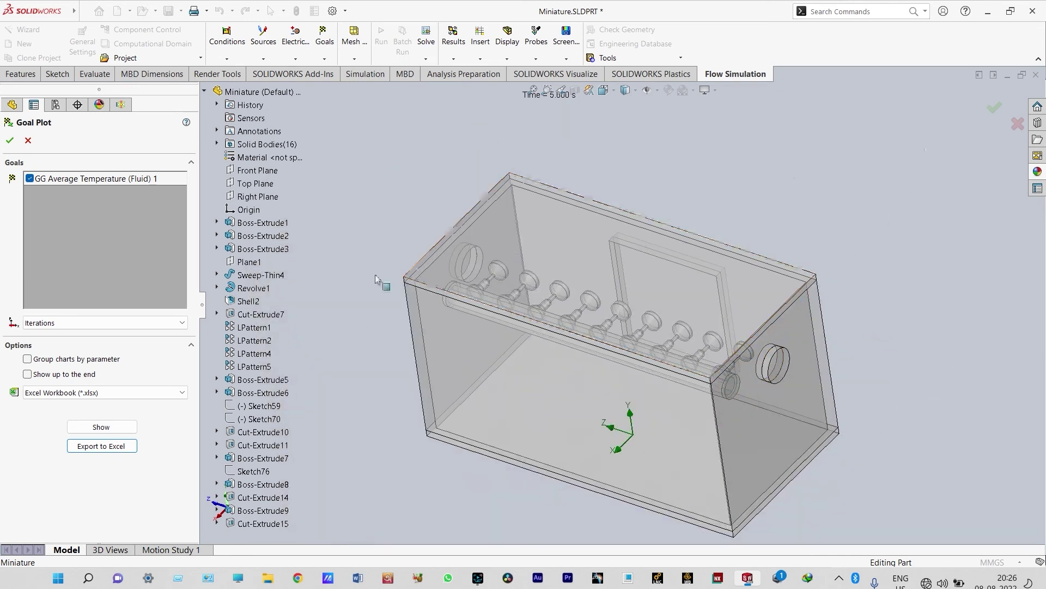
pyautogui.click(28, 140)
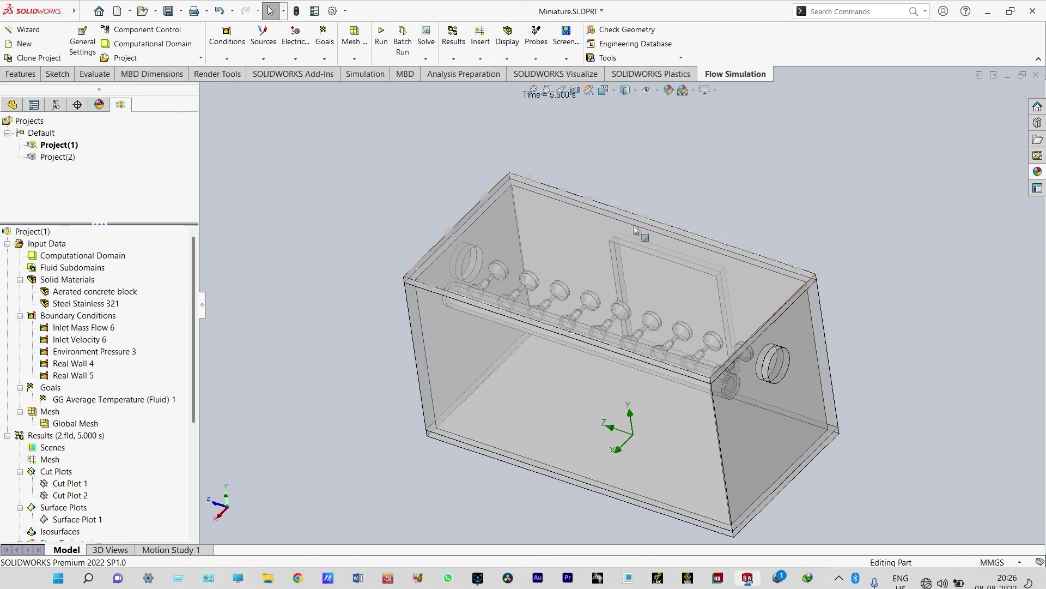
pyautogui.scroll(2, 763, 259)
pyautogui.moveTo(763, 259); pyautogui.dragTo(815, 327, button='middle')
pyautogui.scroll(-3, 768, 376)
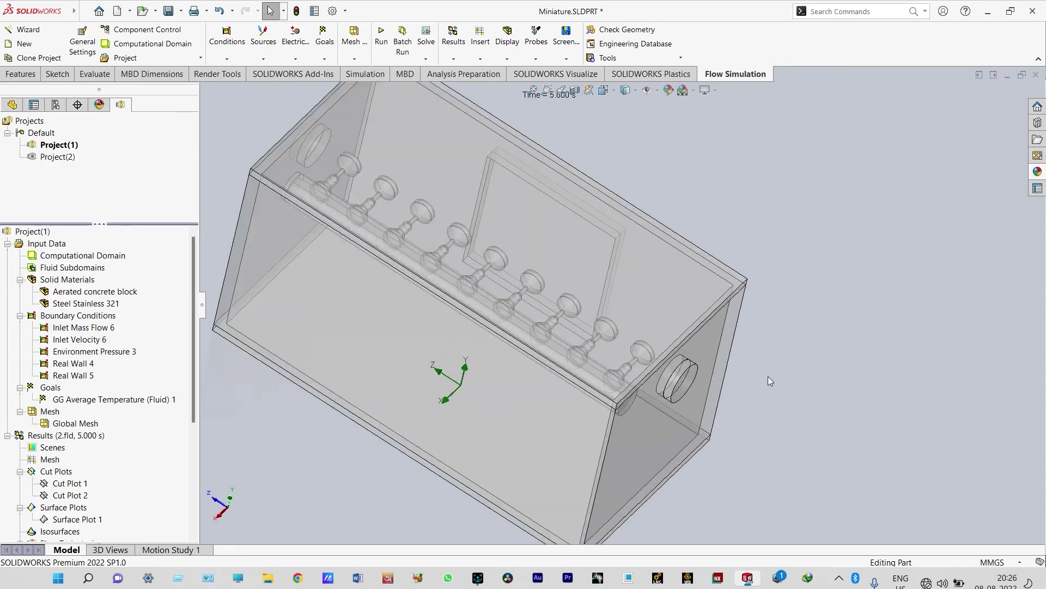